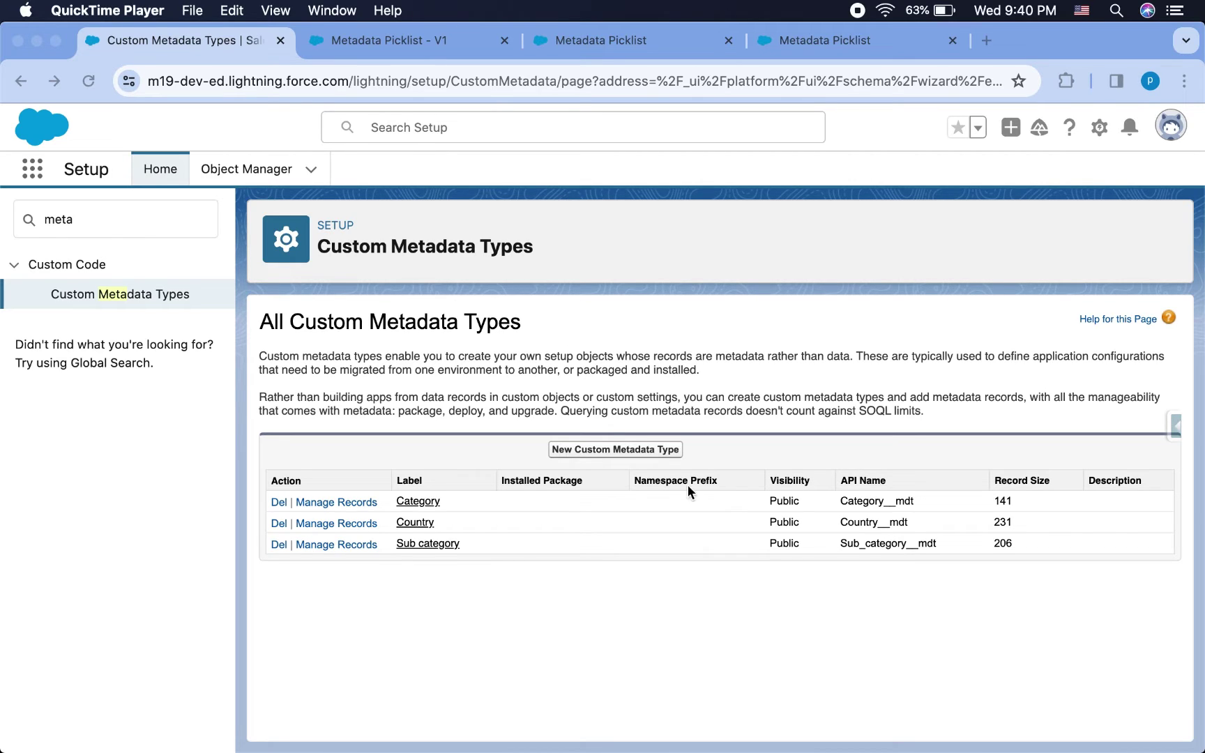
# Create a custom metadata type labelled 'Continent' with plural label 'Continents' and save it.
pyautogui.click(735, 419)
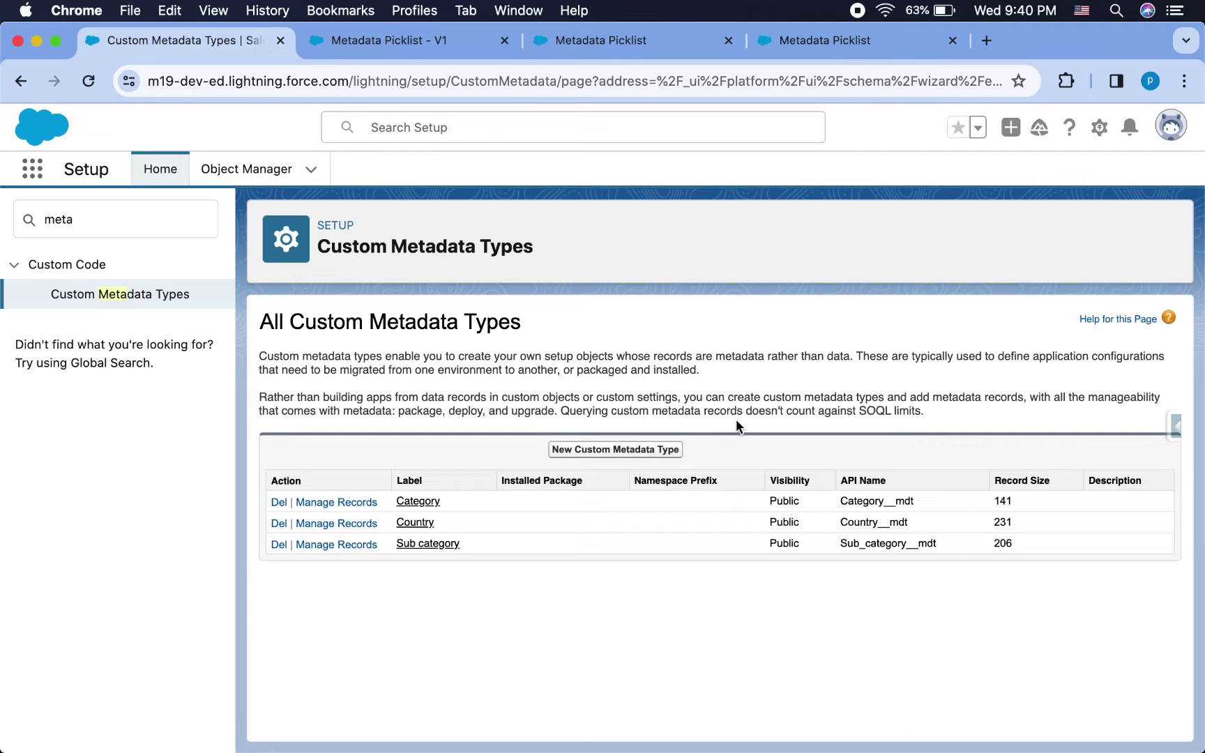
pyautogui.click(628, 452)
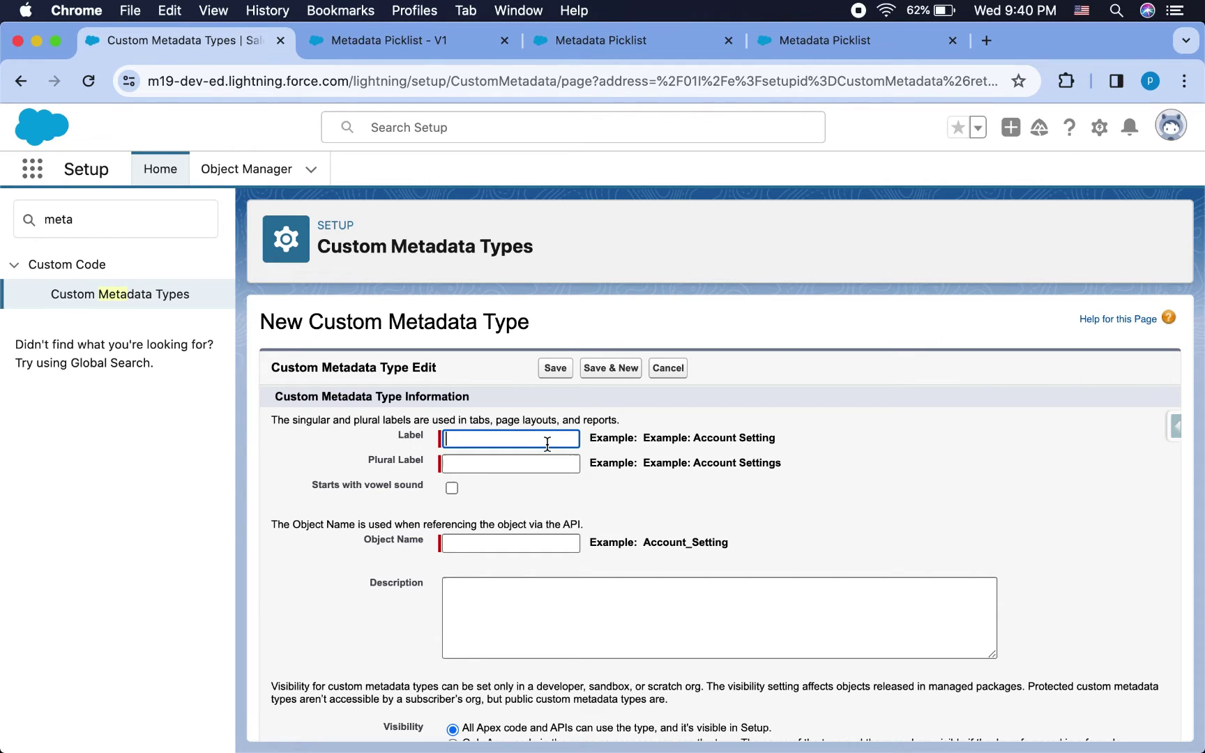
pyautogui.write('Continent')
pyautogui.click(535, 467)
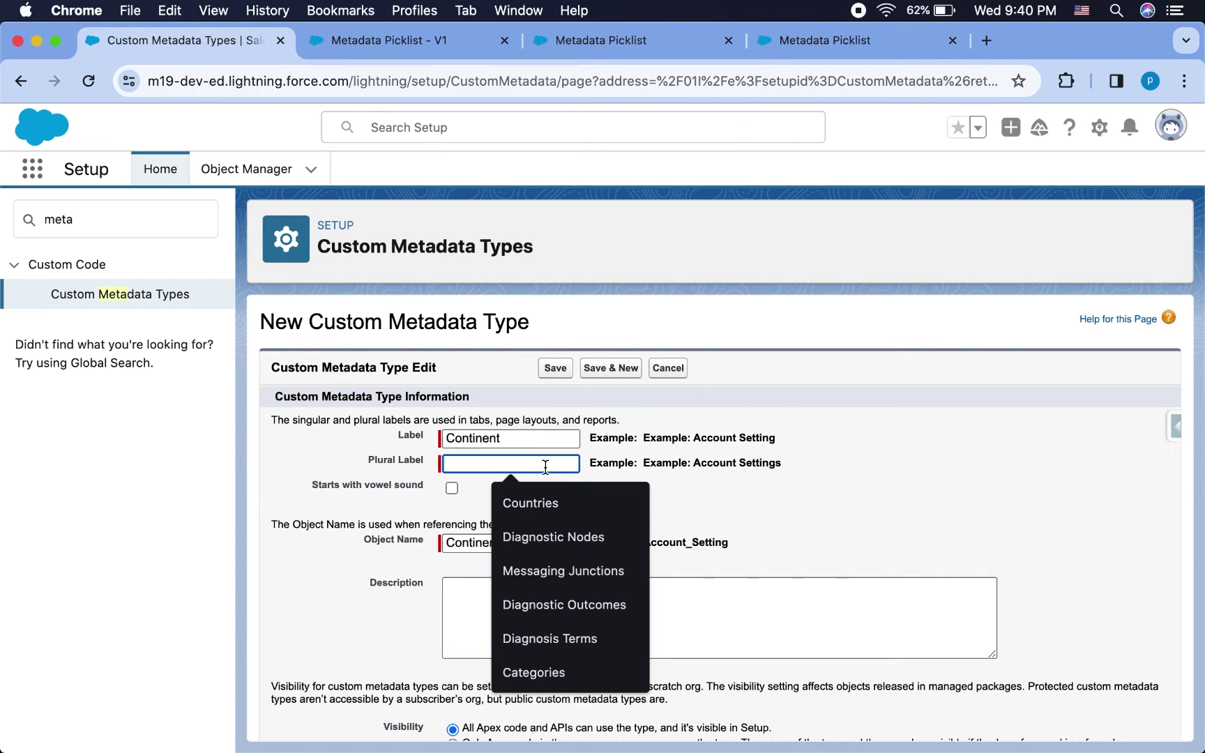
pyautogui.write('Continents')
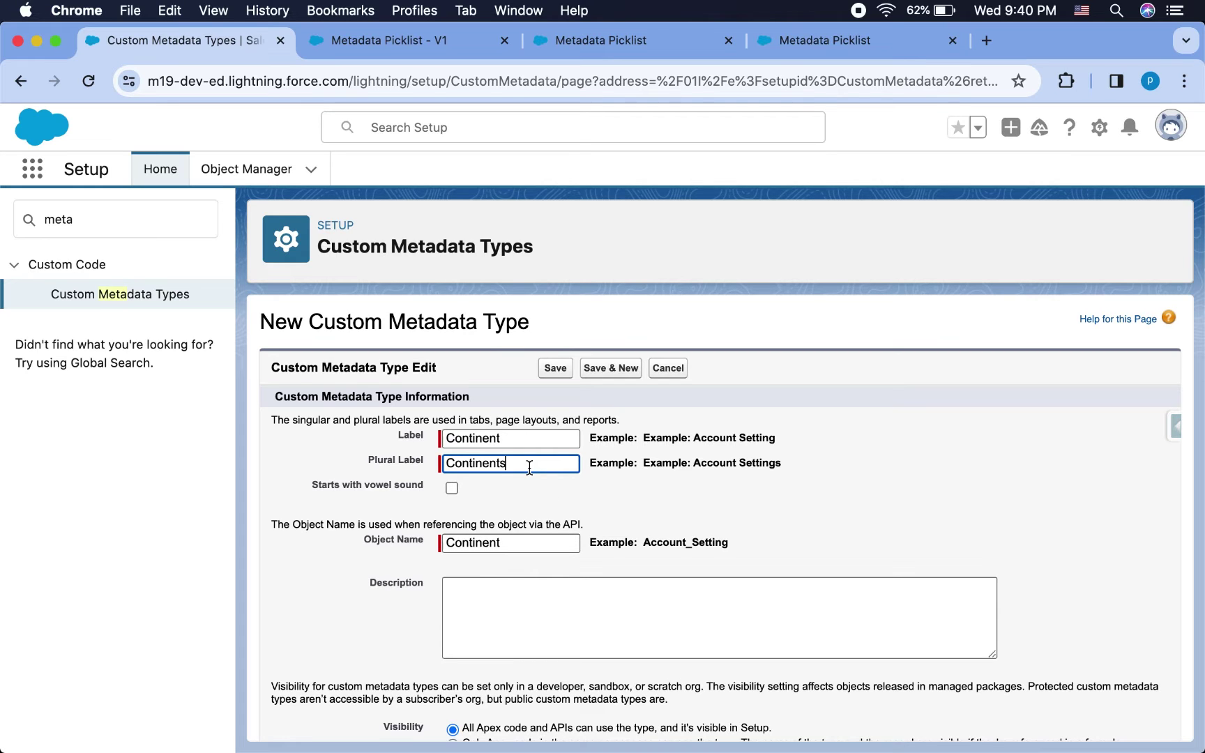
pyautogui.scroll(-3, 530, 551)
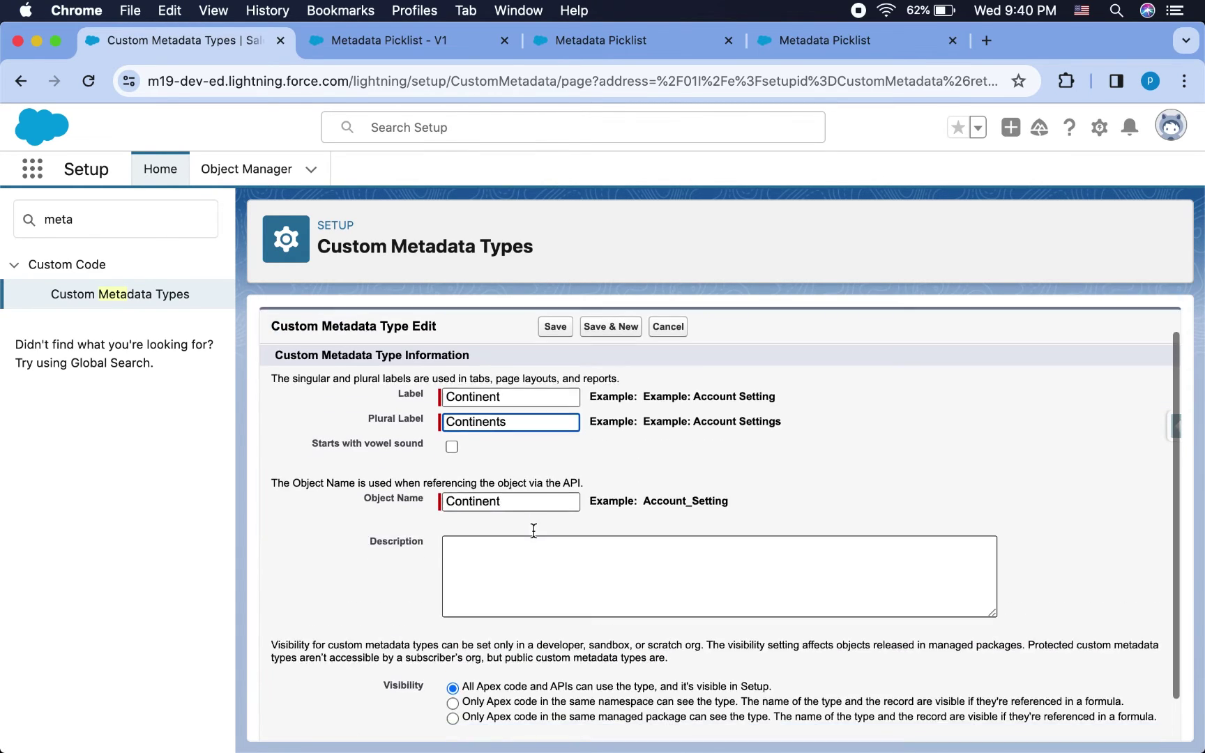
pyautogui.scroll(3, 534, 530)
pyautogui.click(562, 376)
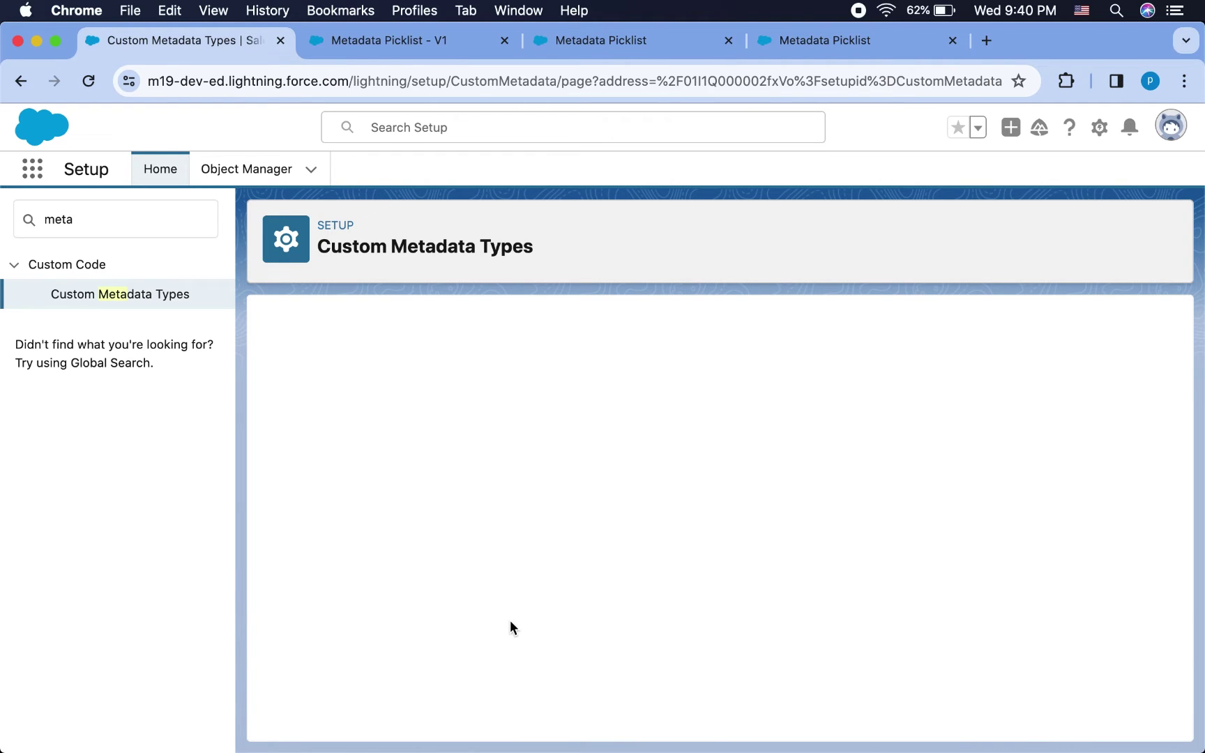
pyautogui.scroll(-5, 509, 621)
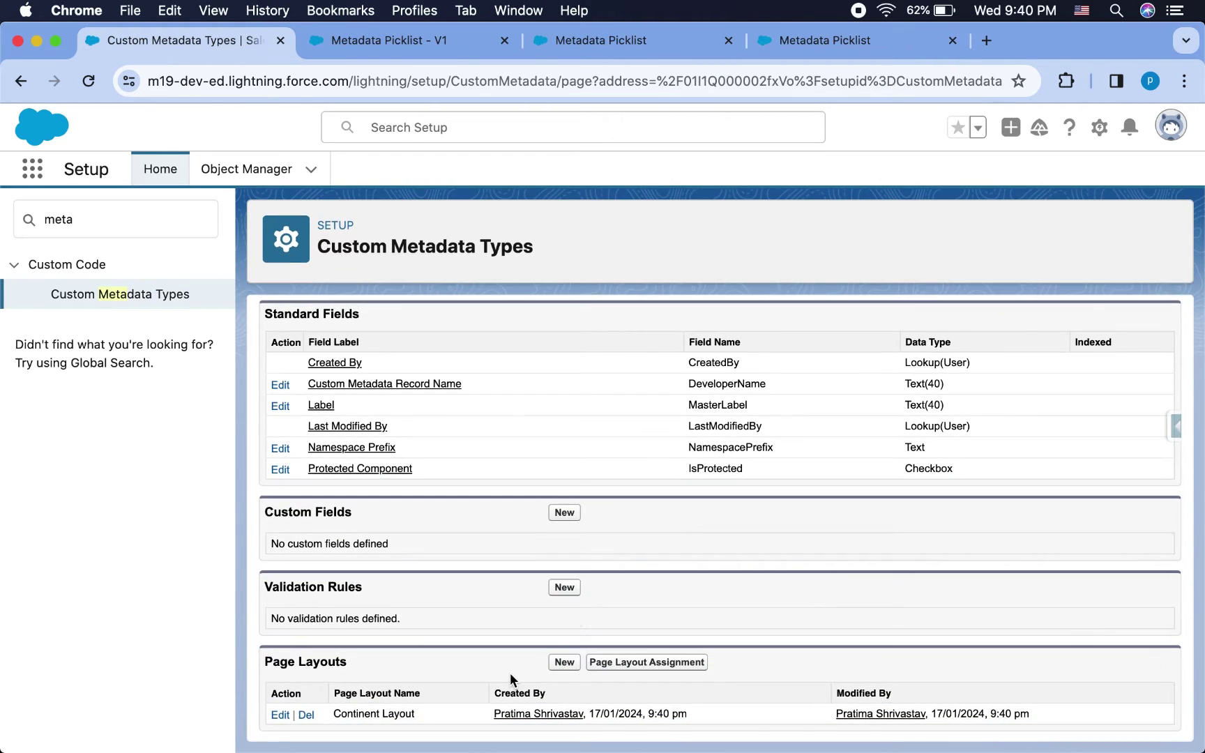
pyautogui.scroll(4, 509, 672)
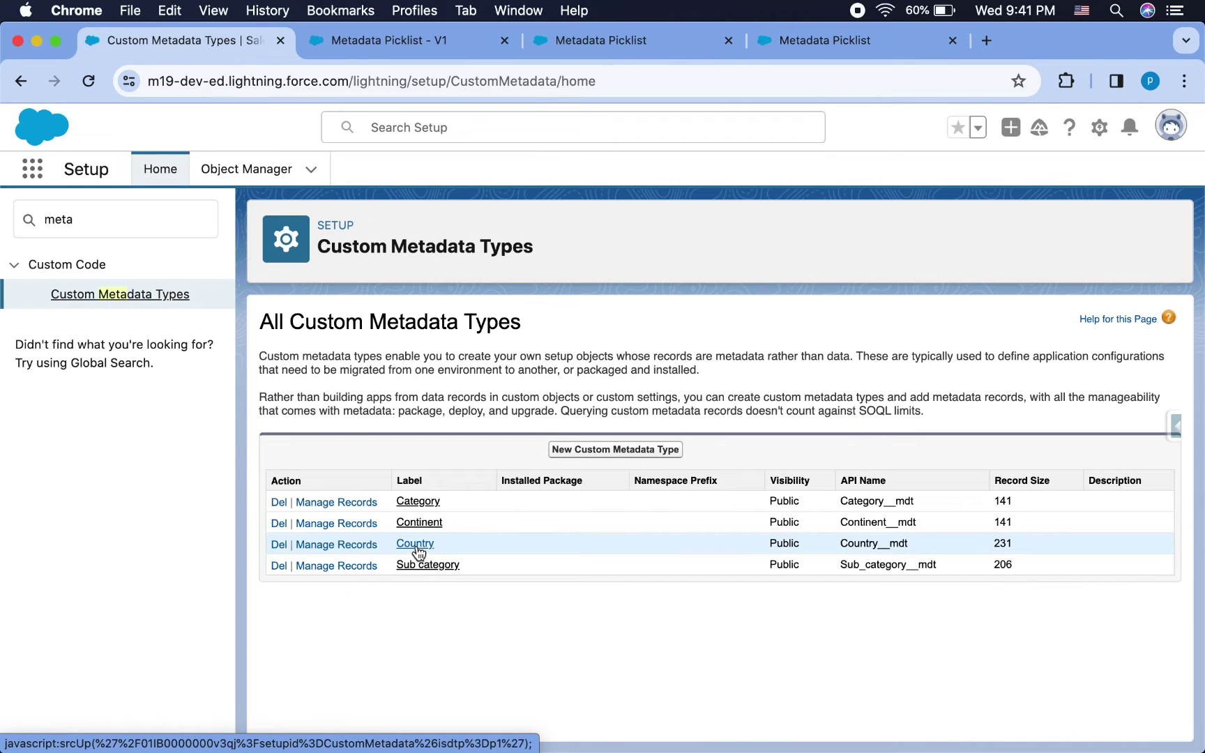
# On the Country type, start a new Metadata Relationship field related to Continent.
pyautogui.click(418, 545)
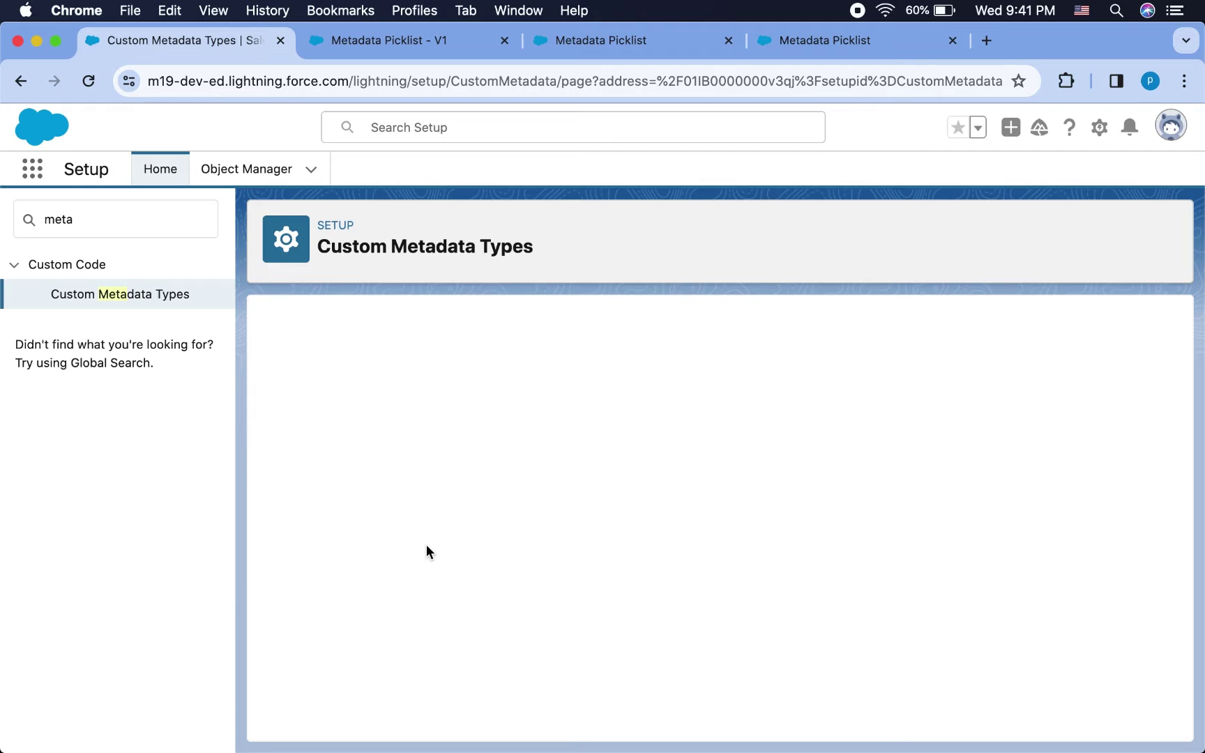
pyautogui.scroll(-3, 433, 548)
pyautogui.click(566, 587)
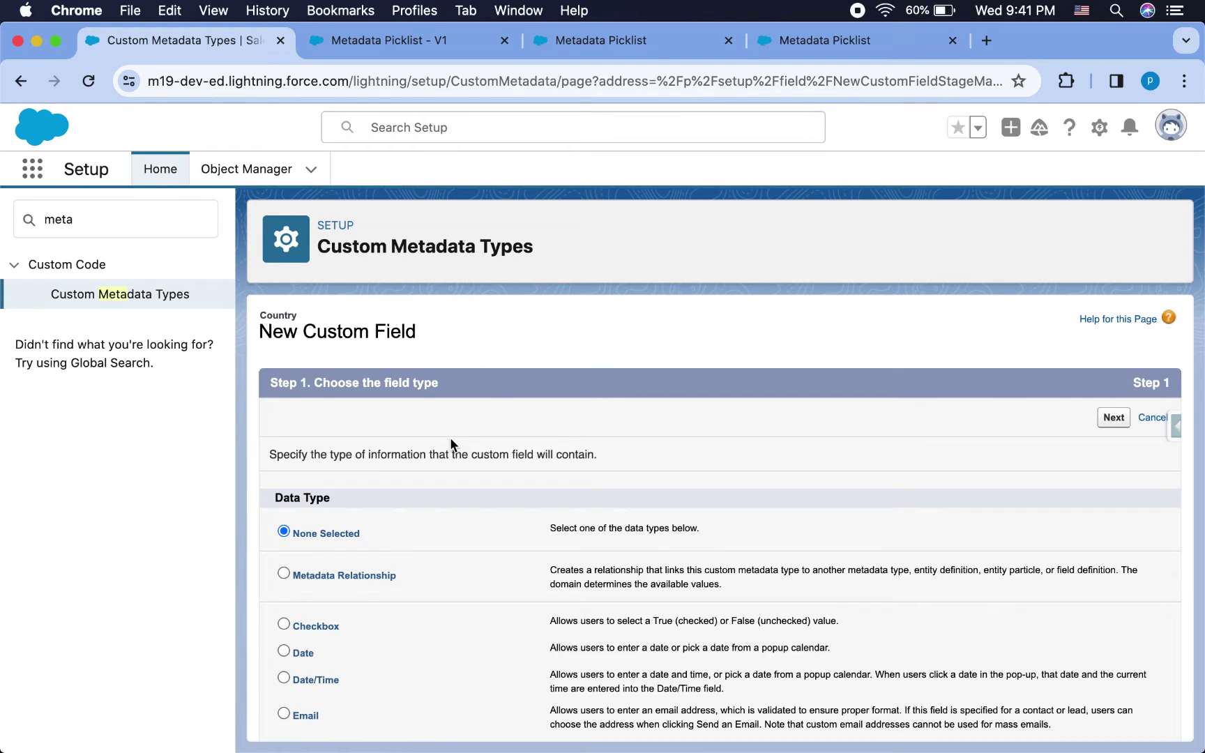
pyautogui.scroll(-1, 385, 552)
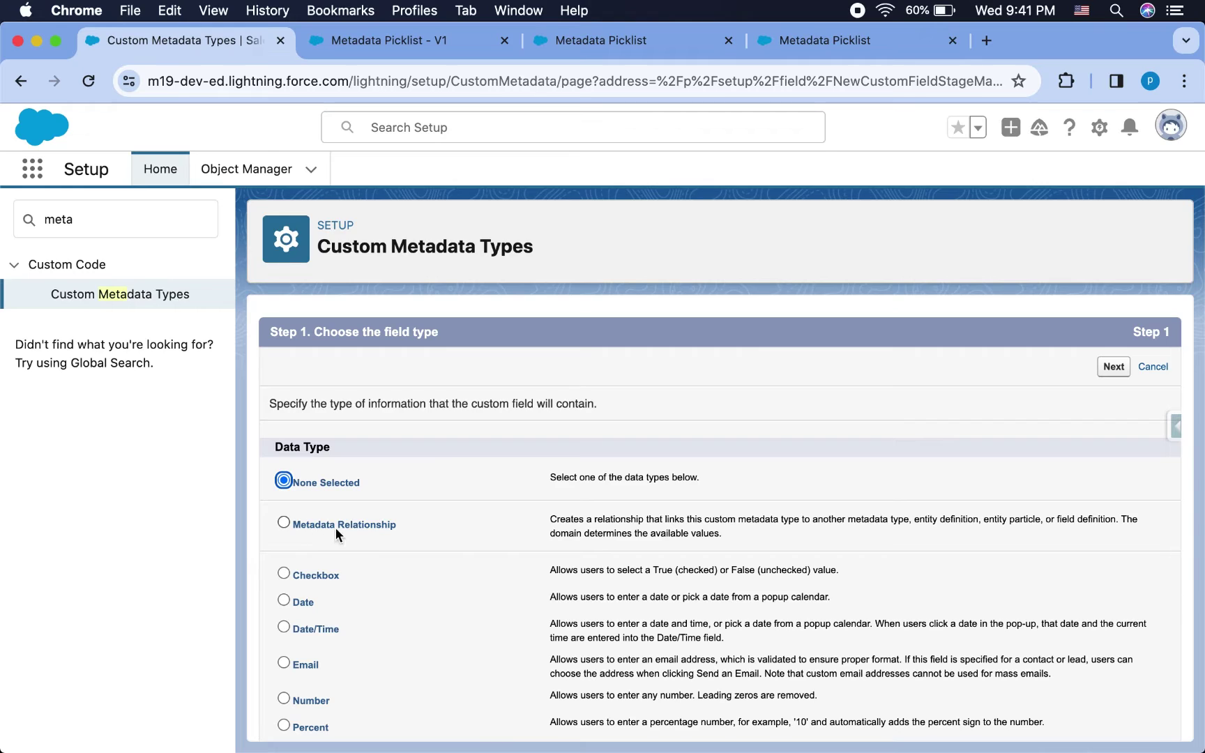
pyautogui.click(284, 524)
pyautogui.click(1110, 370)
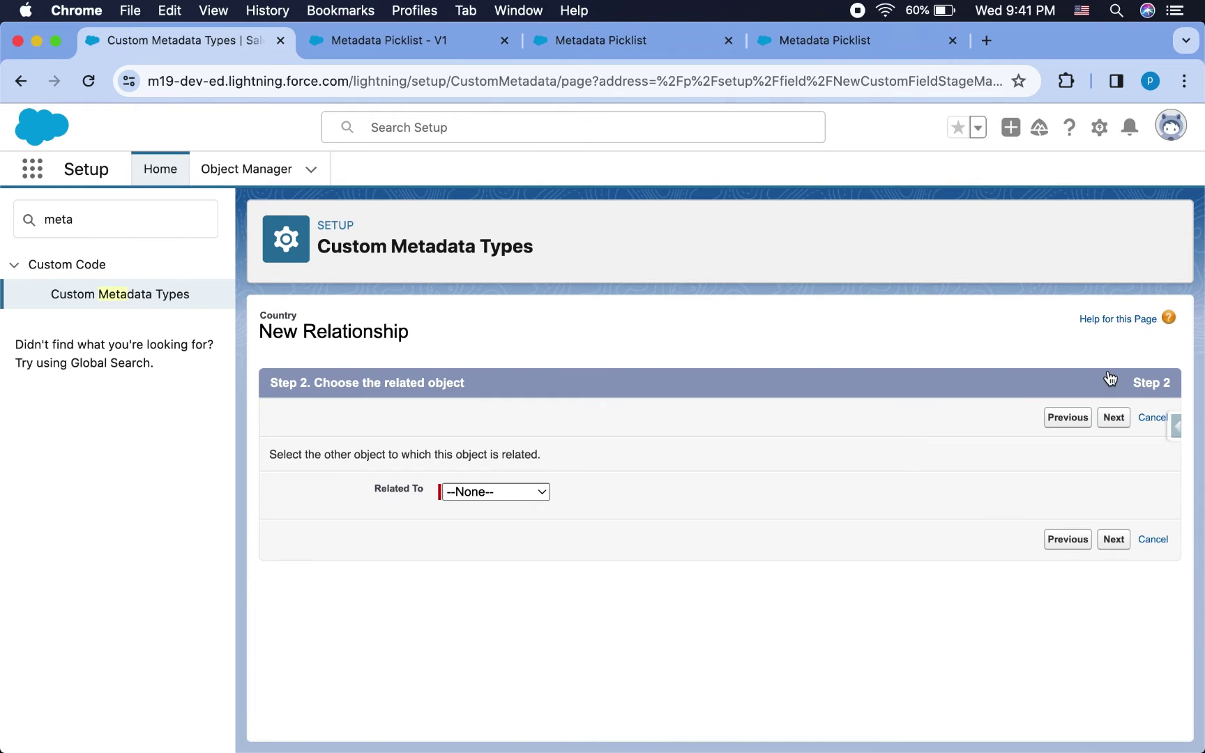
pyautogui.click(492, 492)
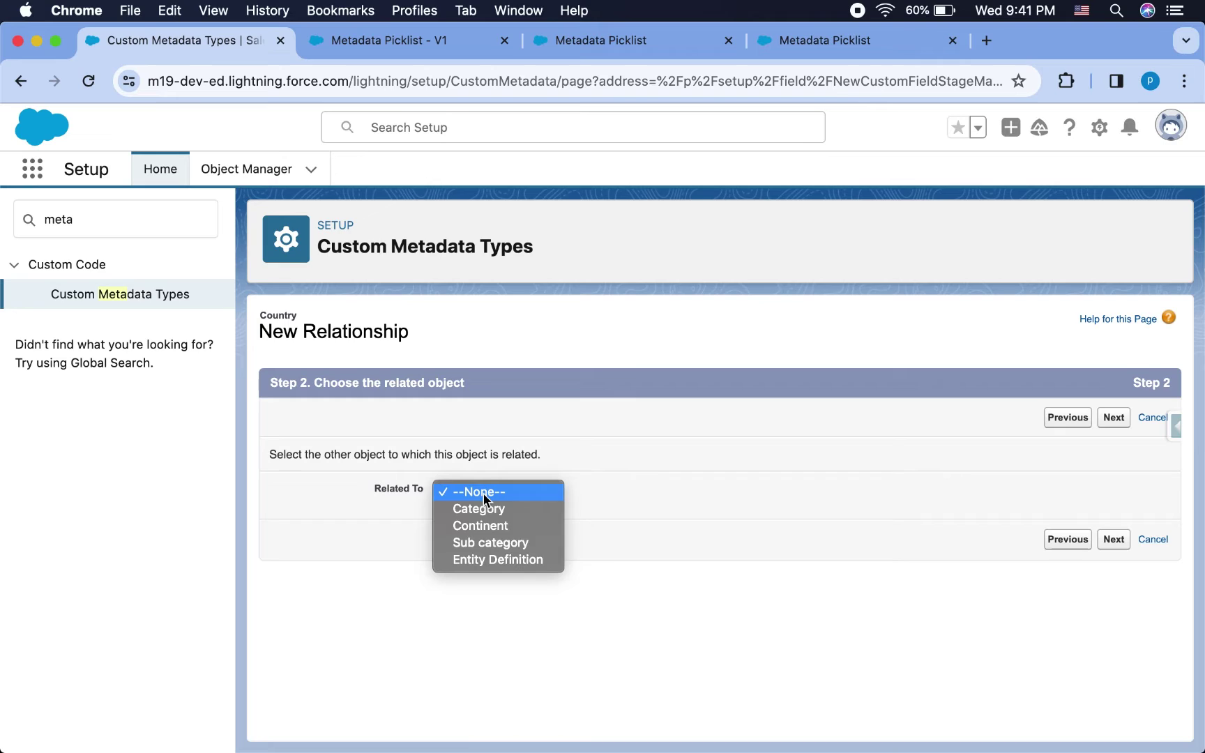
pyautogui.click(494, 527)
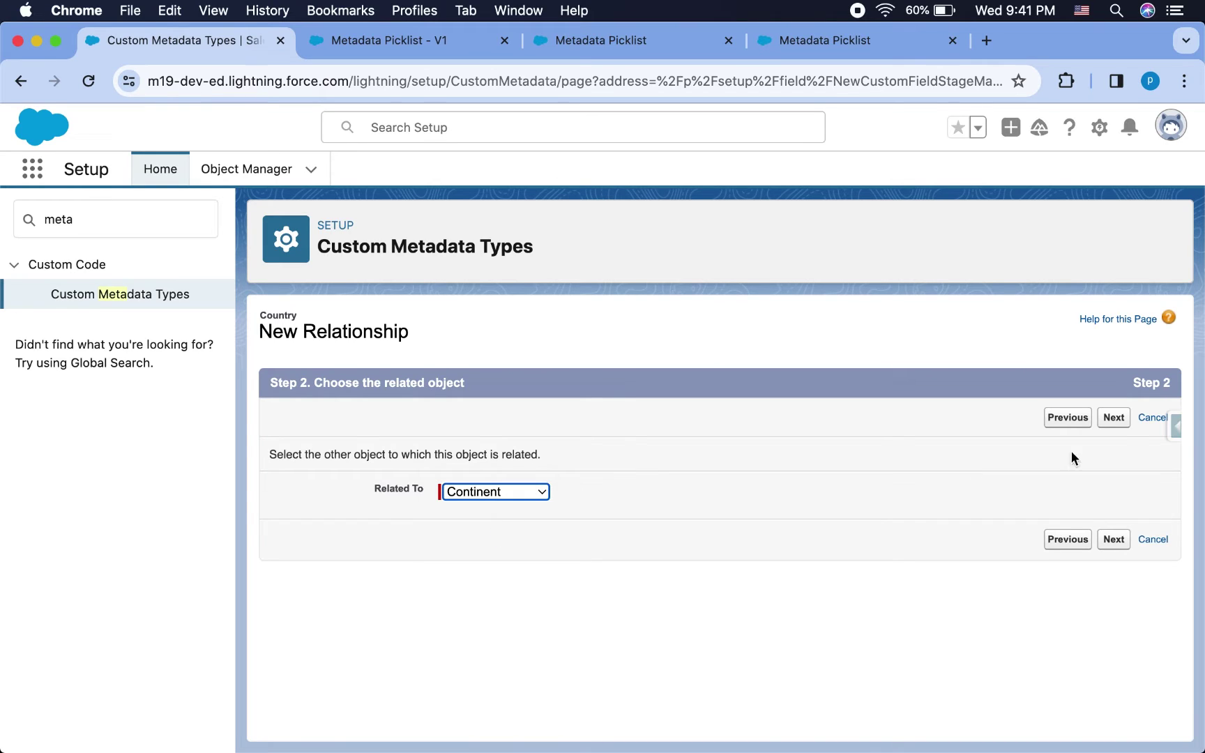
# Name the relationship field Continent and save it with default layout settings.
pyautogui.click(1114, 419)
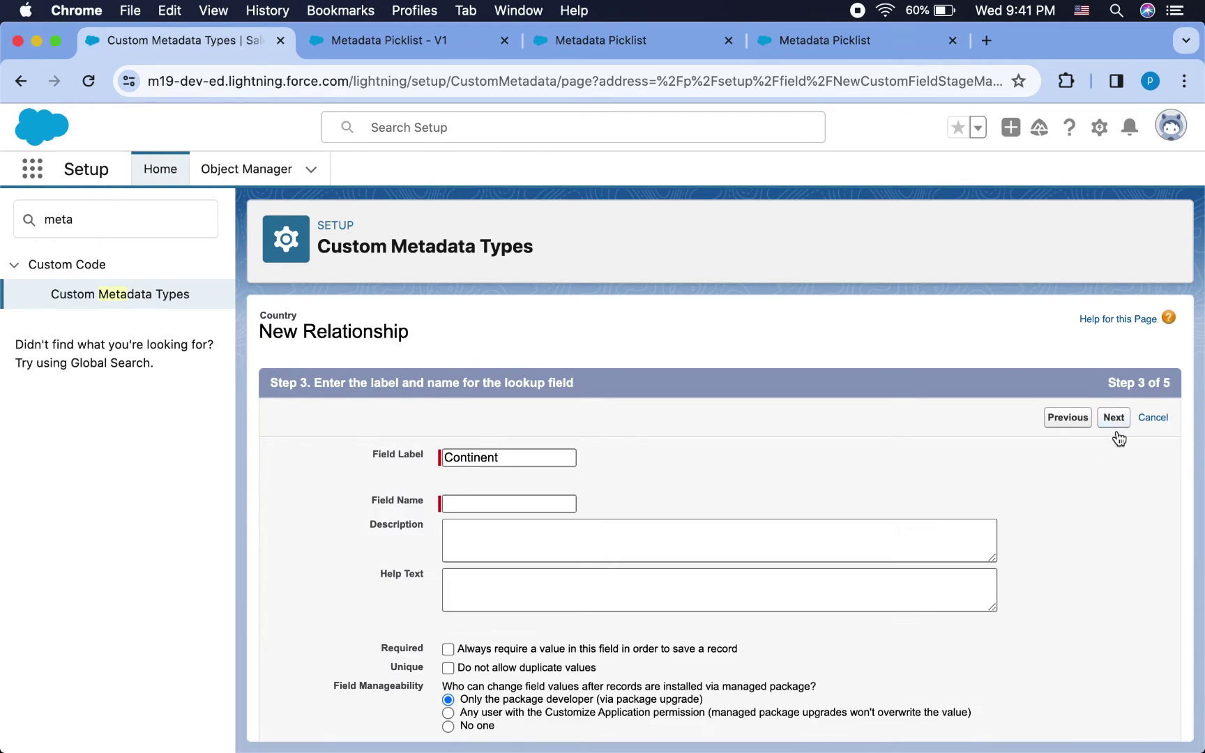
pyautogui.click(533, 510)
pyautogui.scroll(-3, 1061, 703)
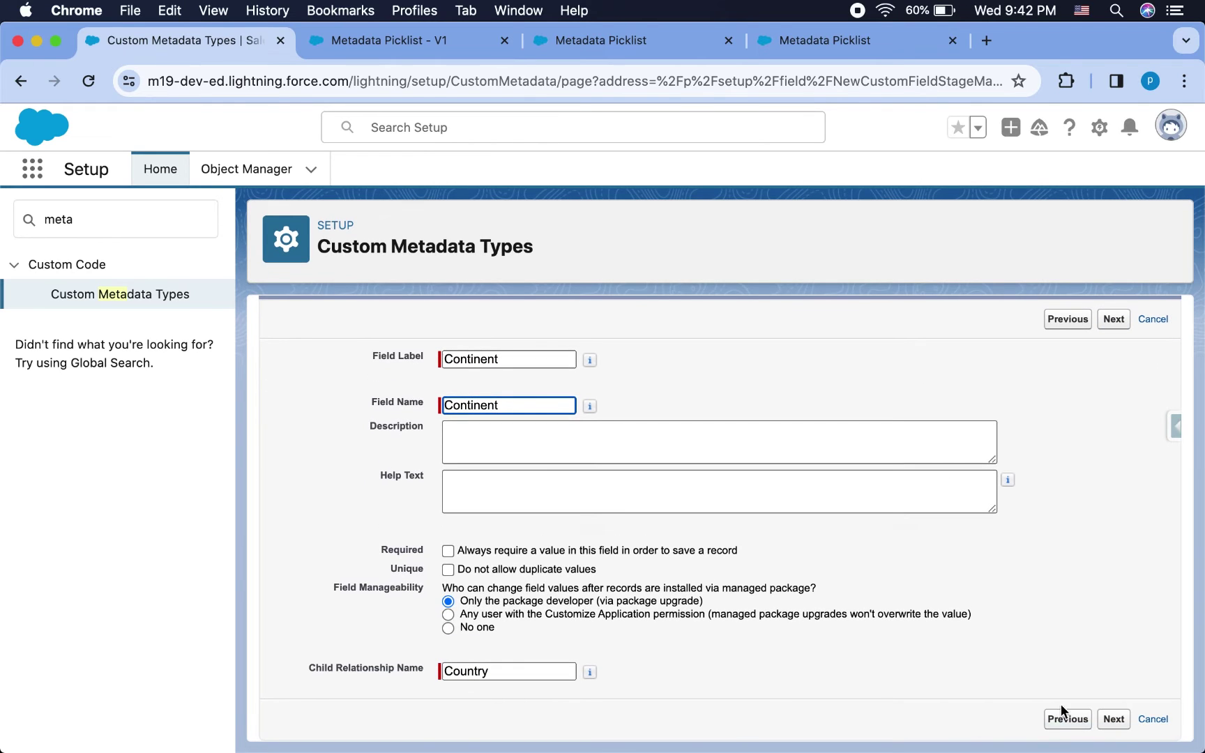
pyautogui.click(1115, 722)
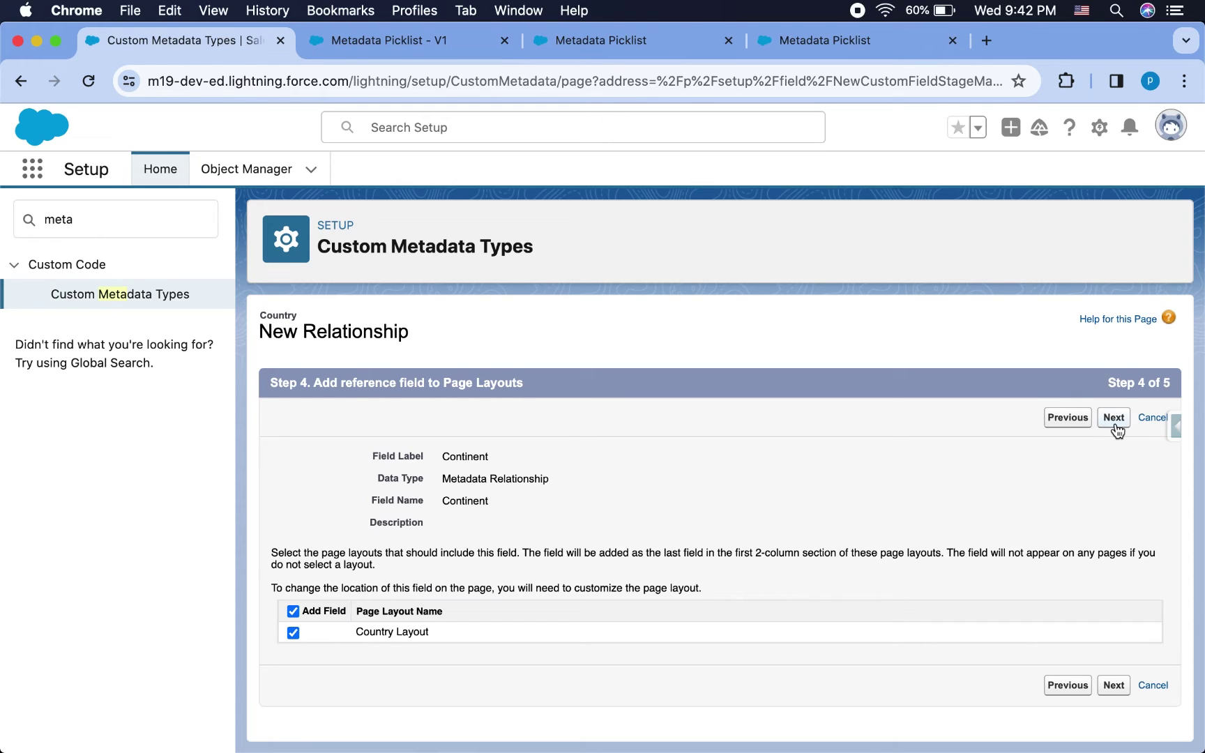
pyautogui.click(1114, 421)
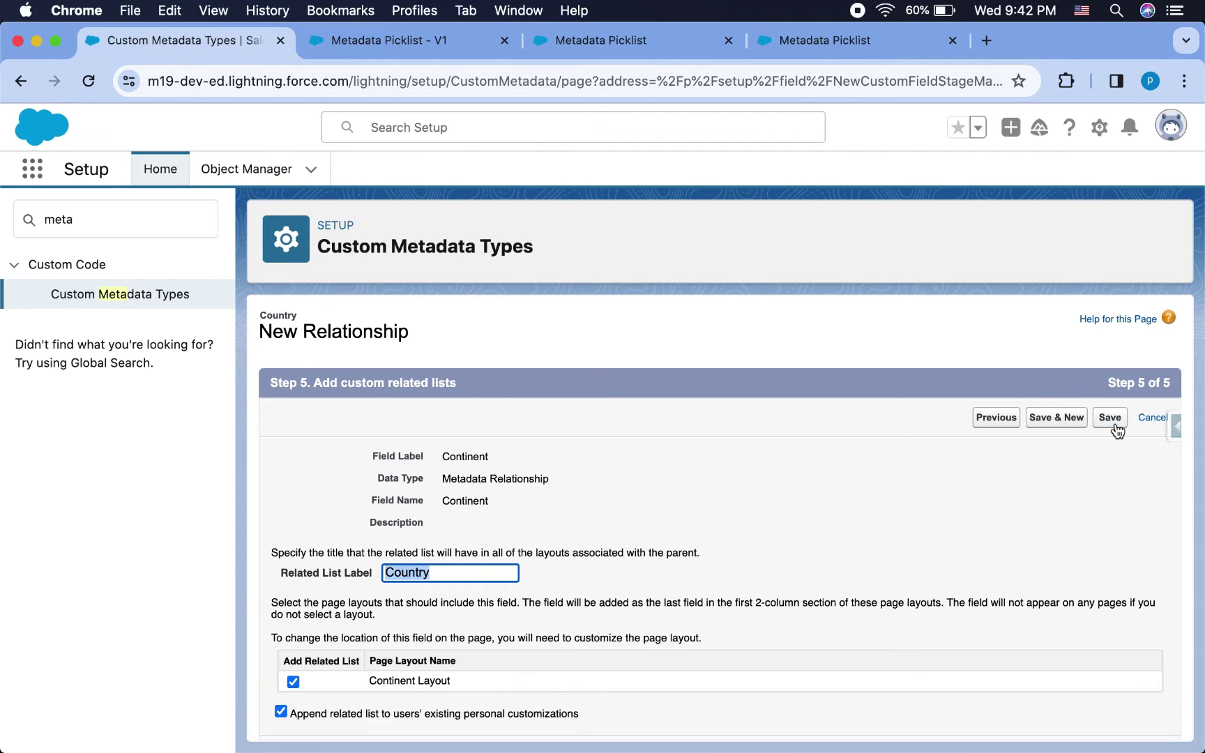
pyautogui.click(1110, 421)
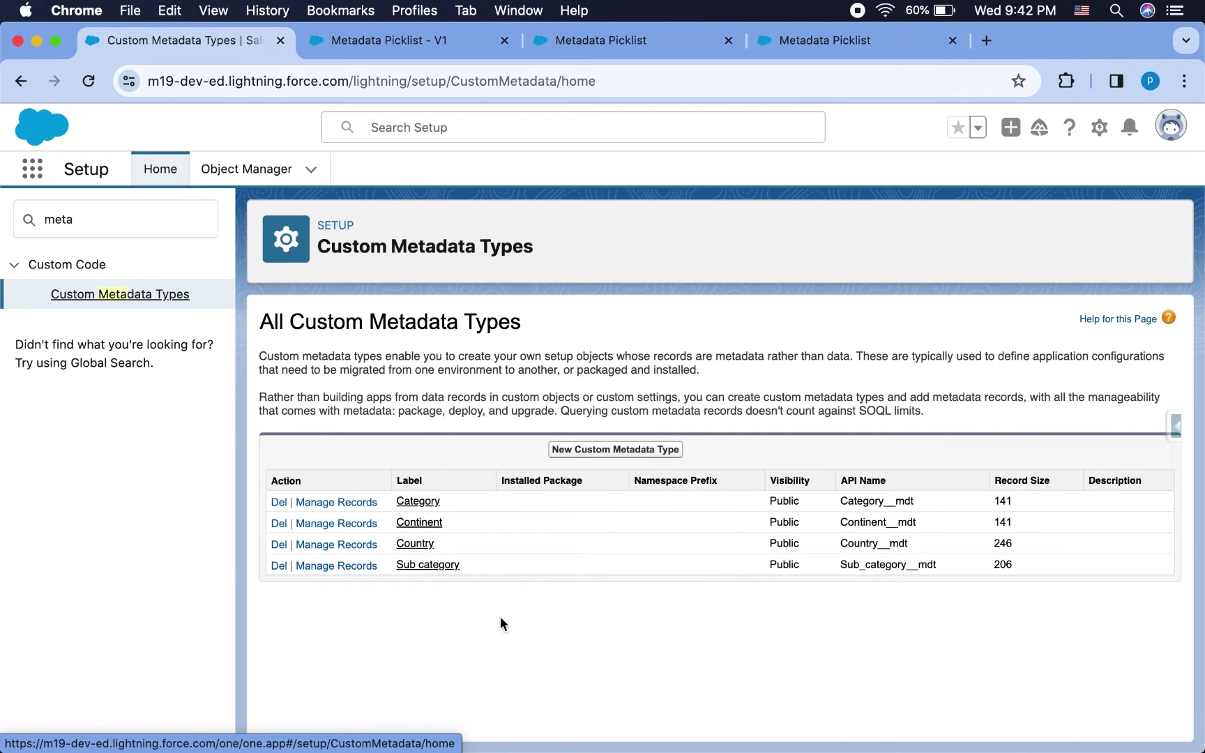
# Add Continent records Asia, Africa, Europe and North America, then return to the metadata types list.
pyautogui.click(353, 523)
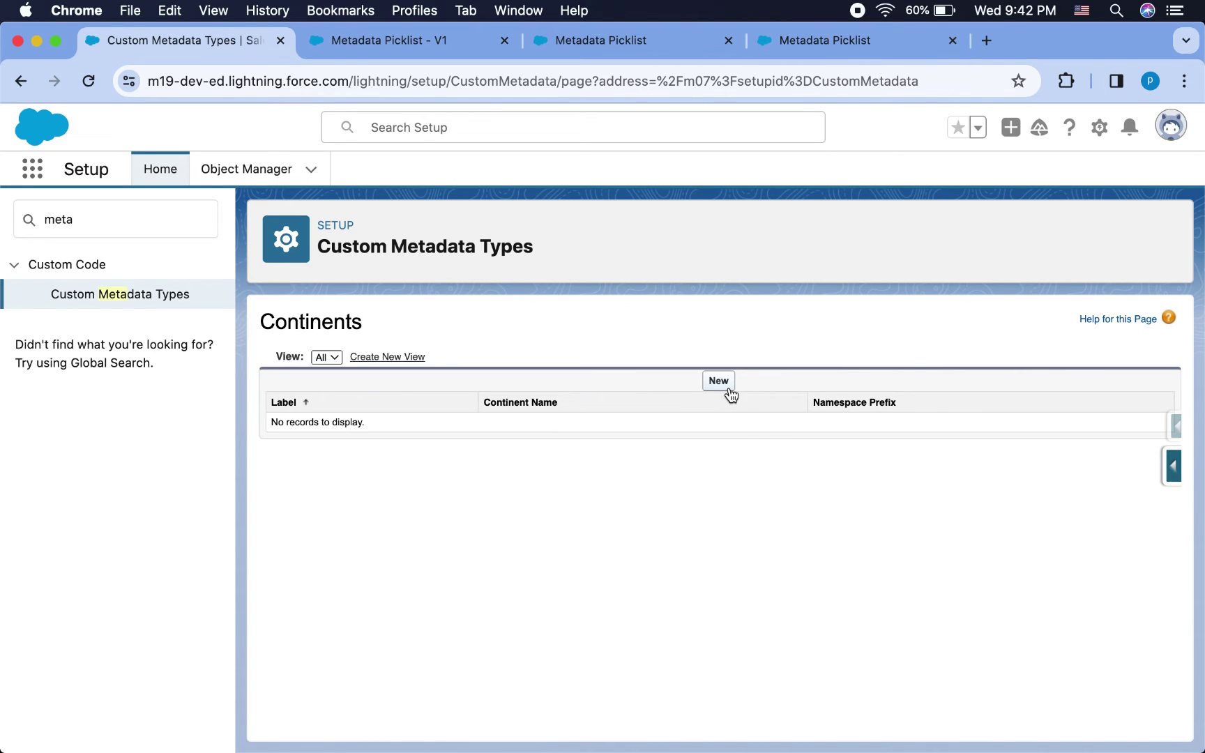
pyautogui.click(729, 386)
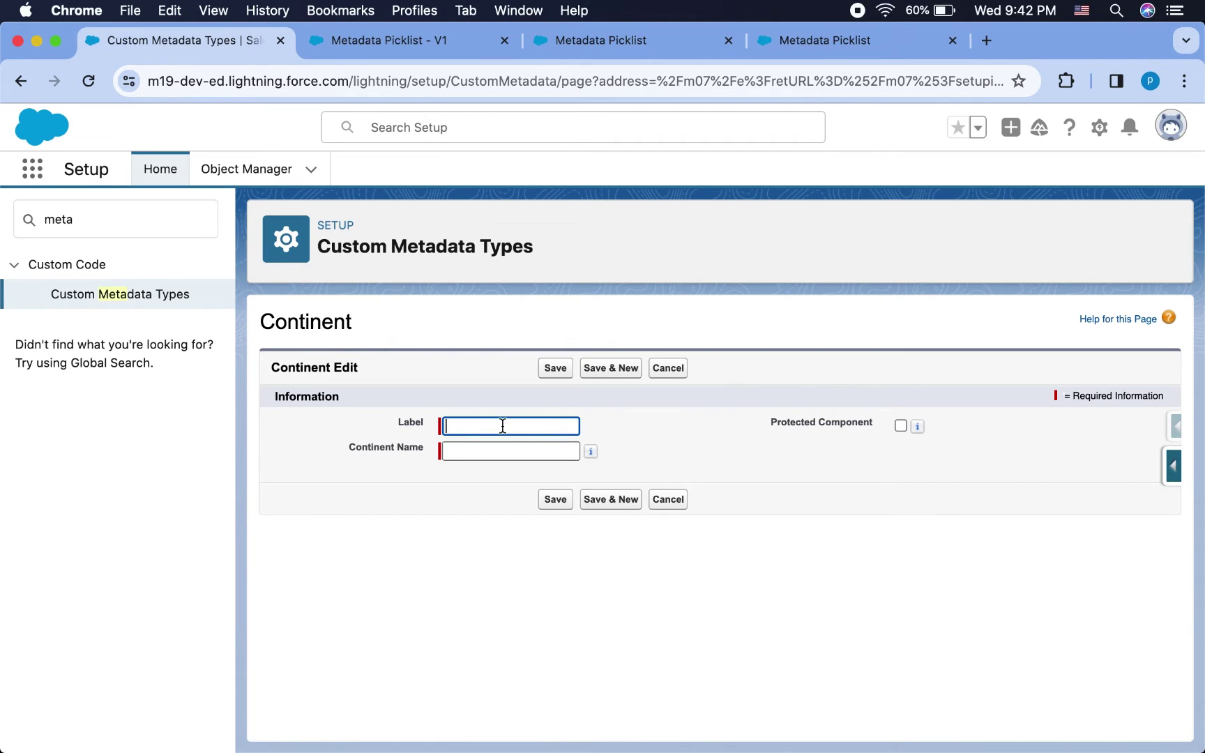
pyautogui.write('Asia')
pyautogui.click(608, 503)
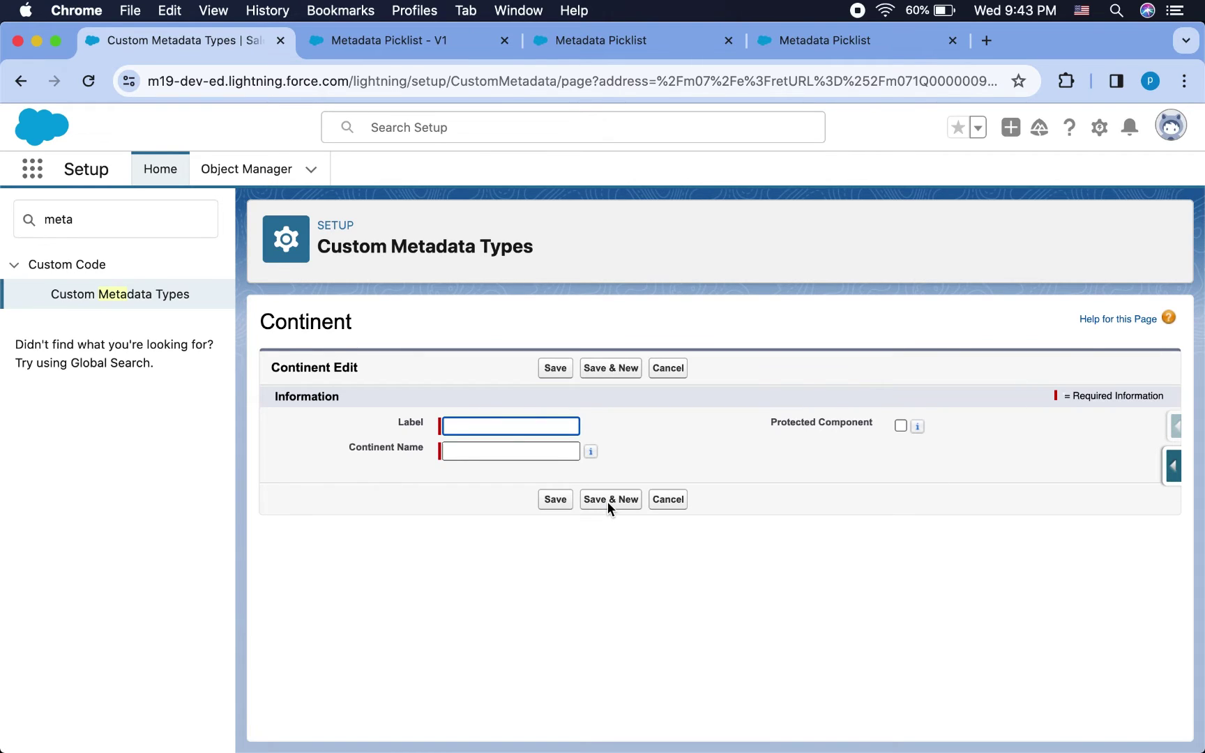
pyautogui.write('Africa')
pyautogui.click(625, 500)
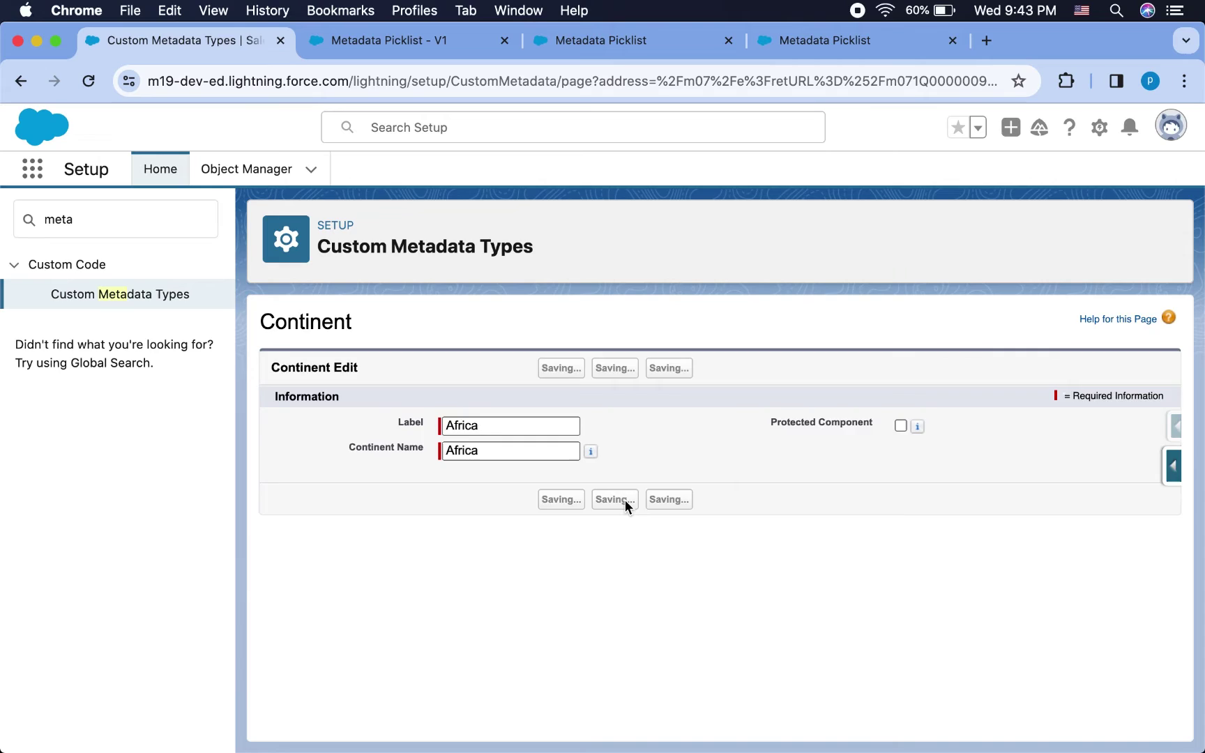
pyautogui.write('Europe')
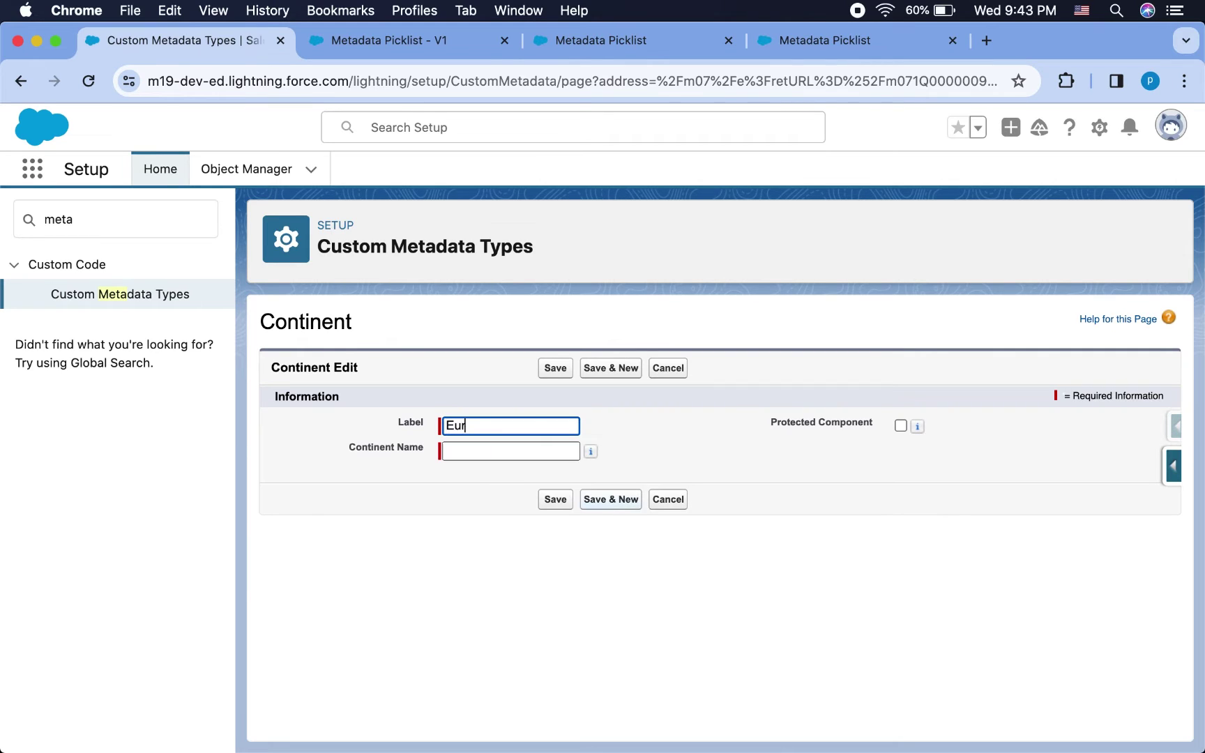
pyautogui.click(625, 500)
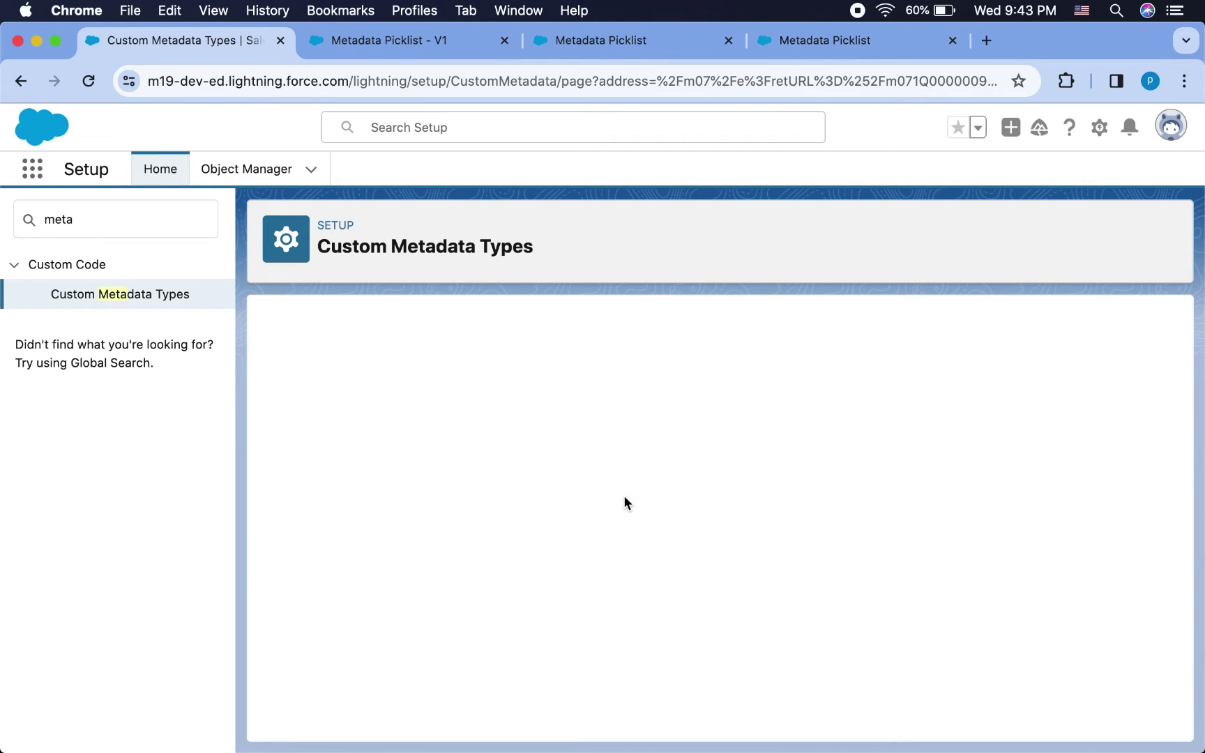
pyautogui.write('North America')
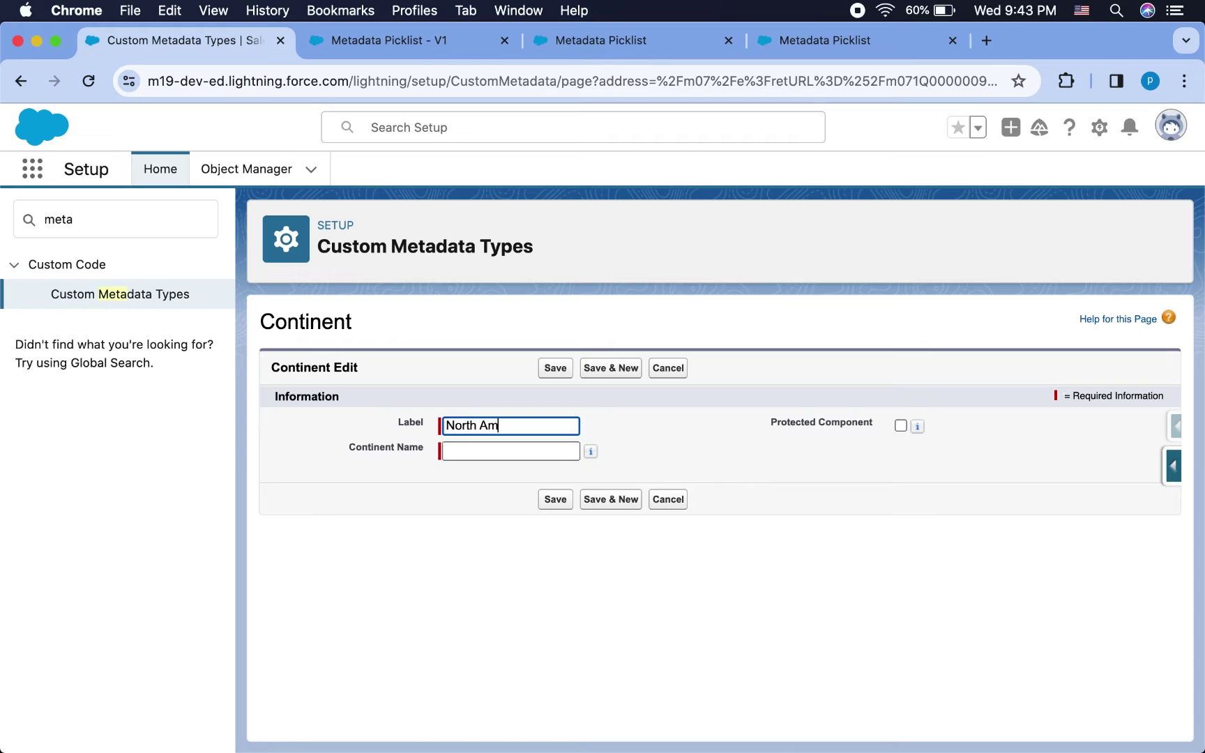
pyautogui.click(554, 499)
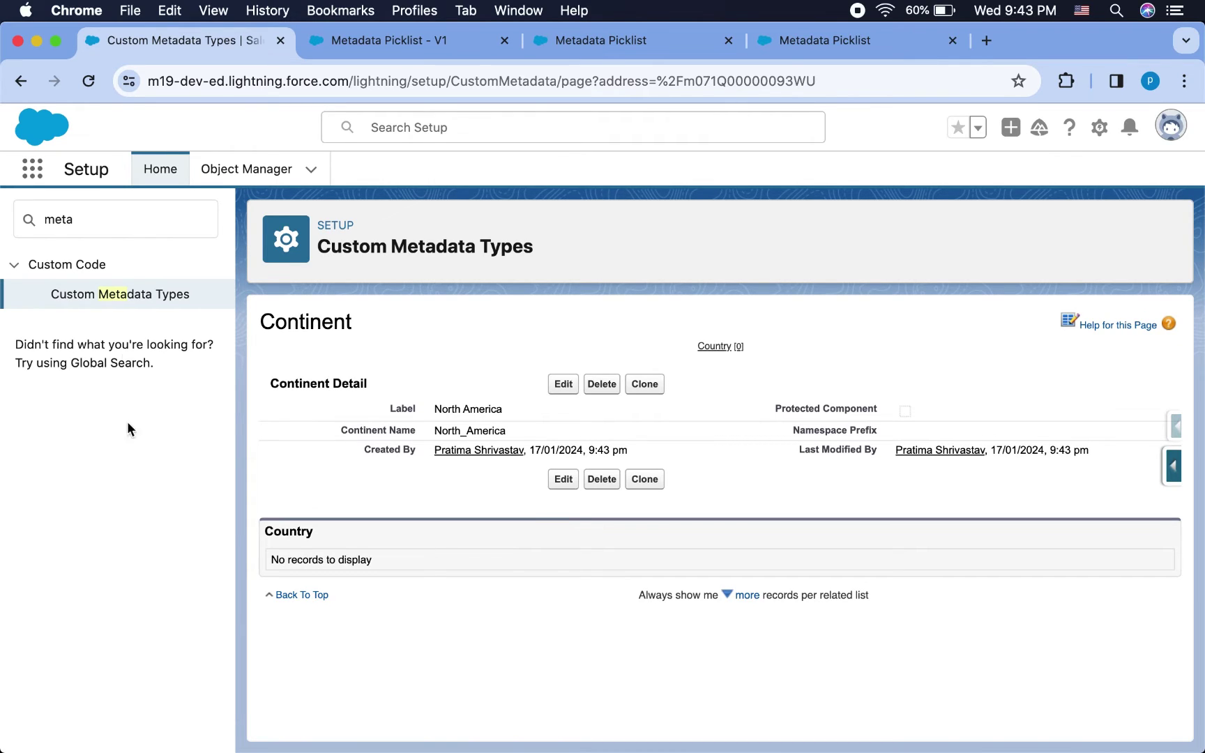
pyautogui.click(139, 300)
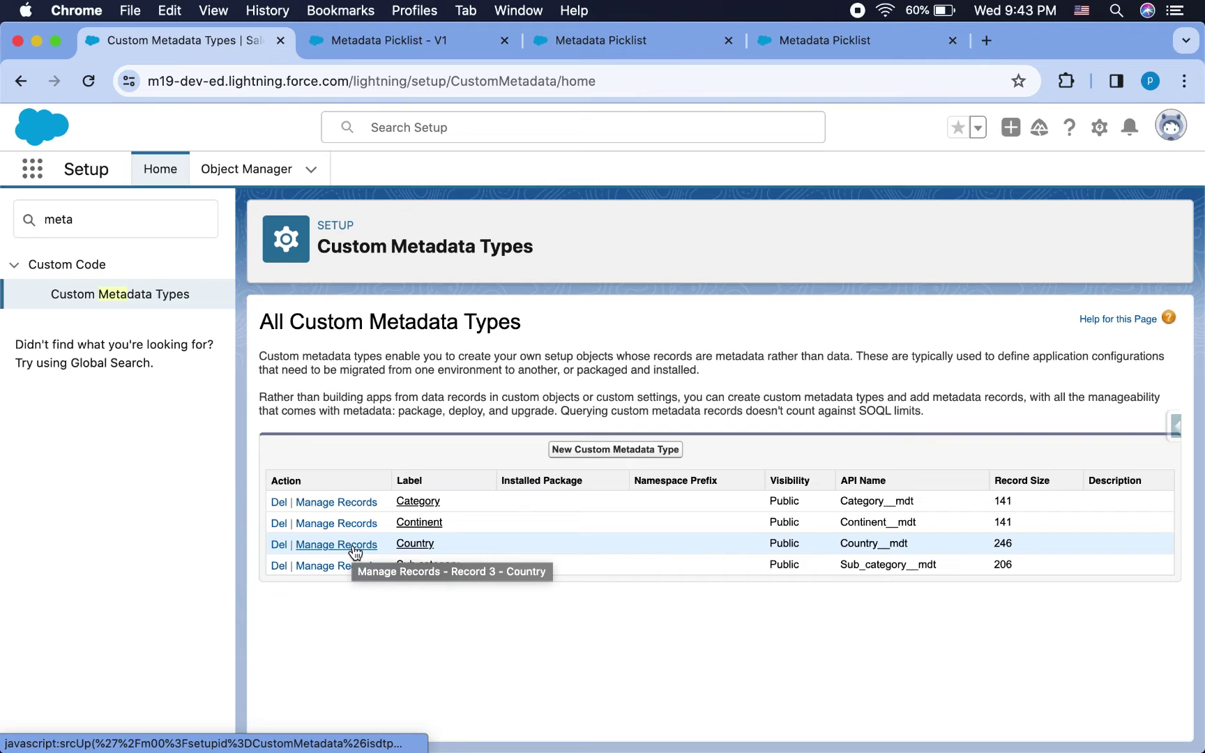
# Link the existing Country records to continents: USA to North_America and UK to Europe.
pyautogui.click(341, 549)
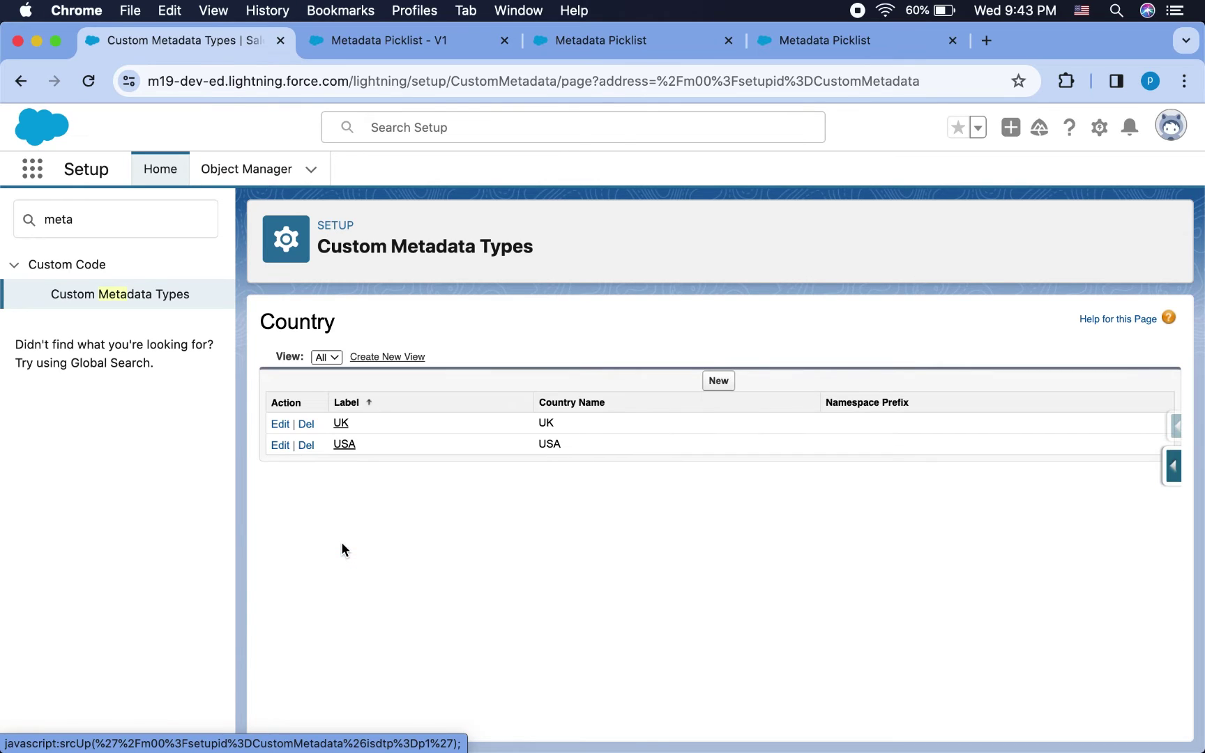
pyautogui.click(284, 445)
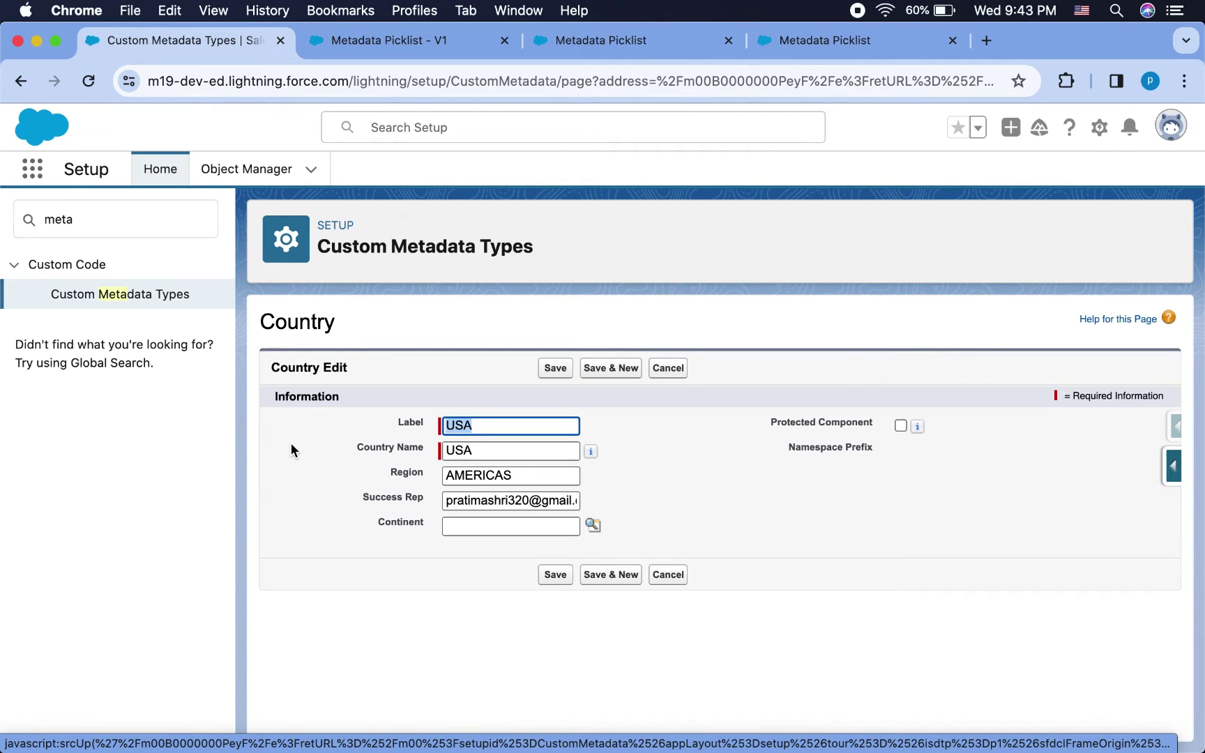
pyautogui.click(594, 525)
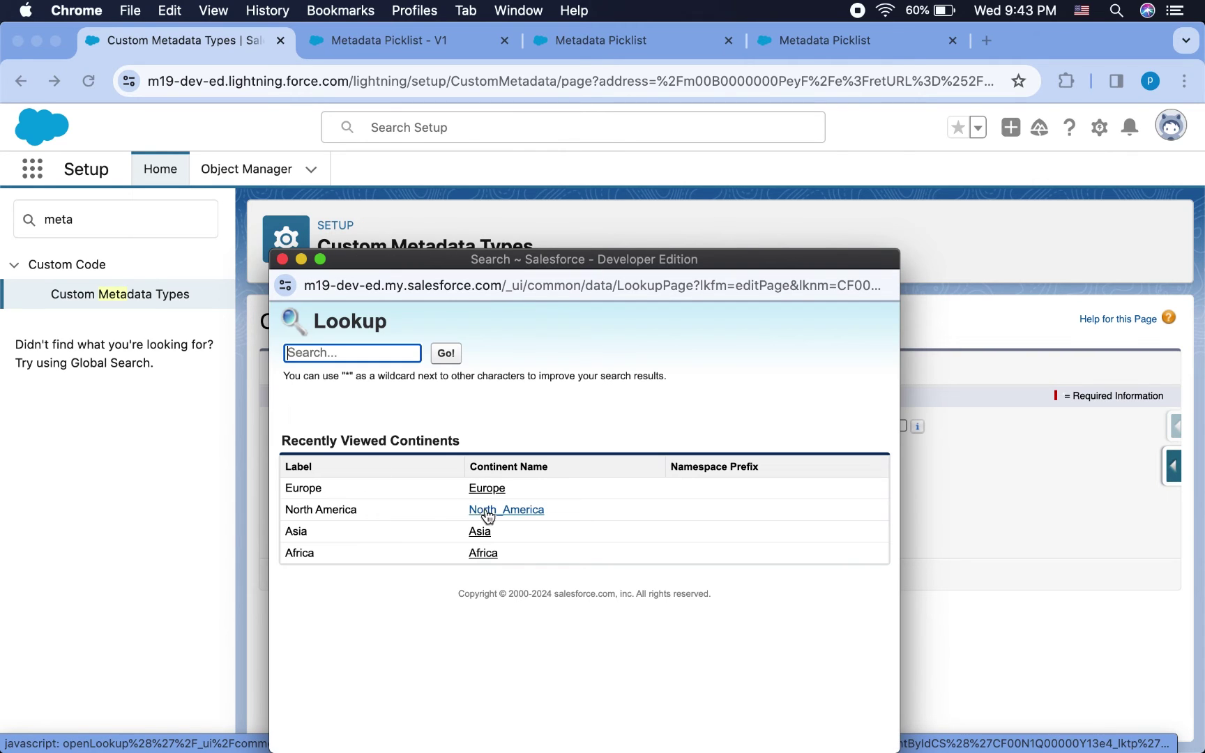
pyautogui.click(488, 510)
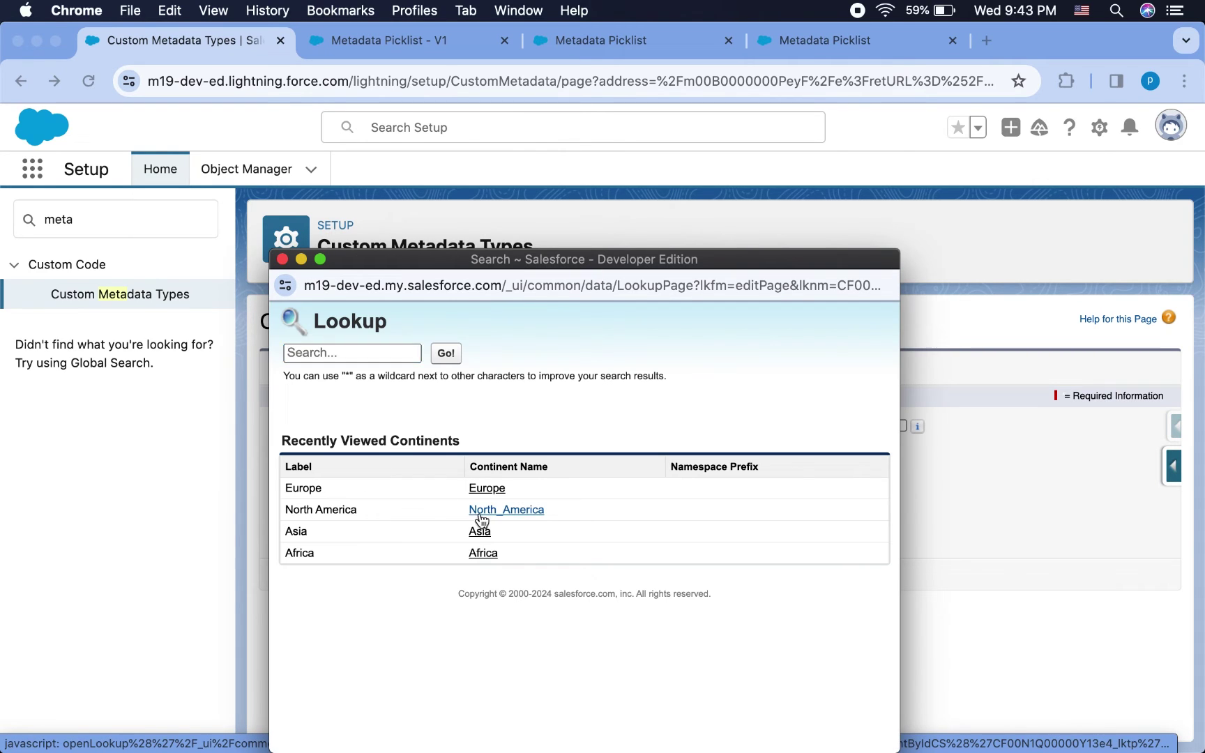
pyautogui.click(558, 369)
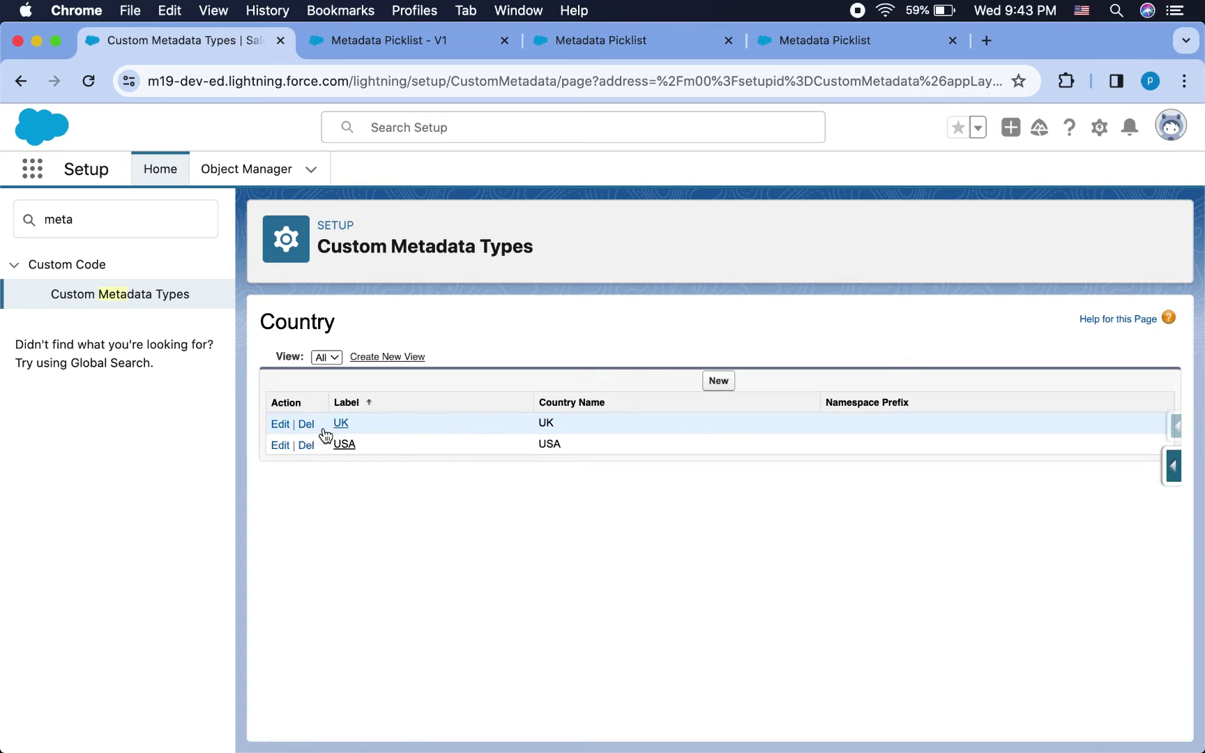
pyautogui.click(279, 424)
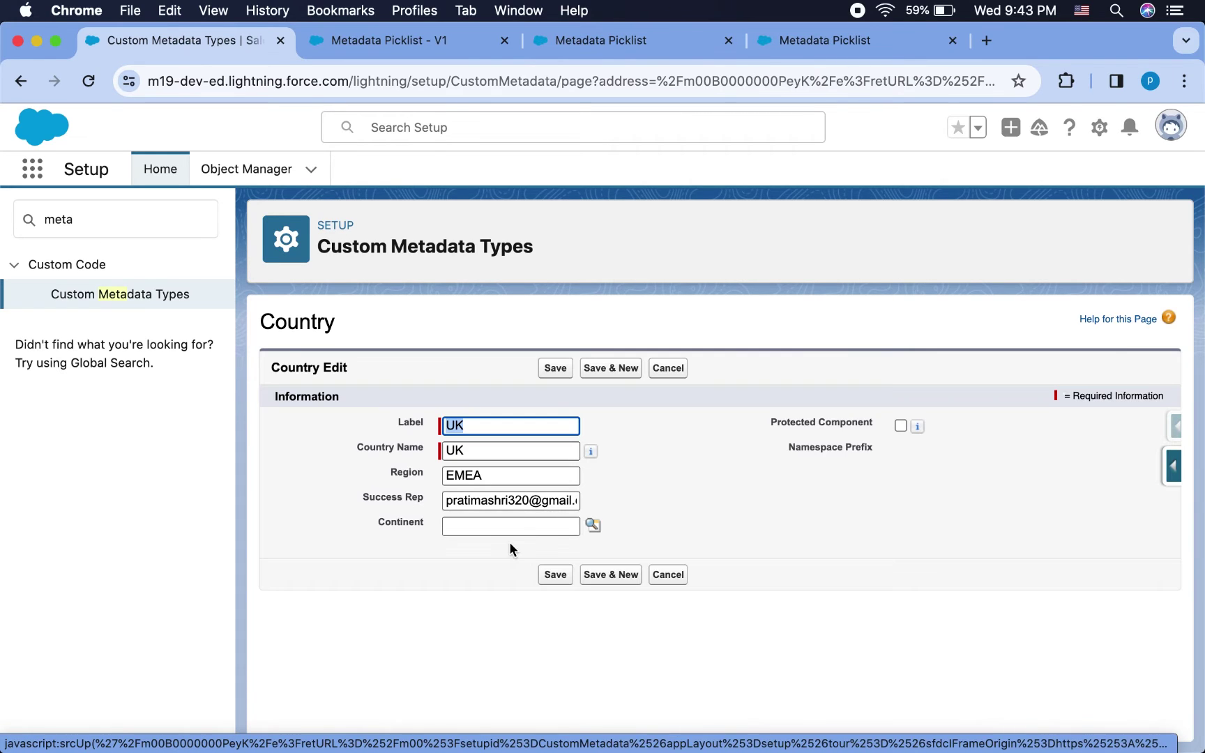
pyautogui.click(592, 525)
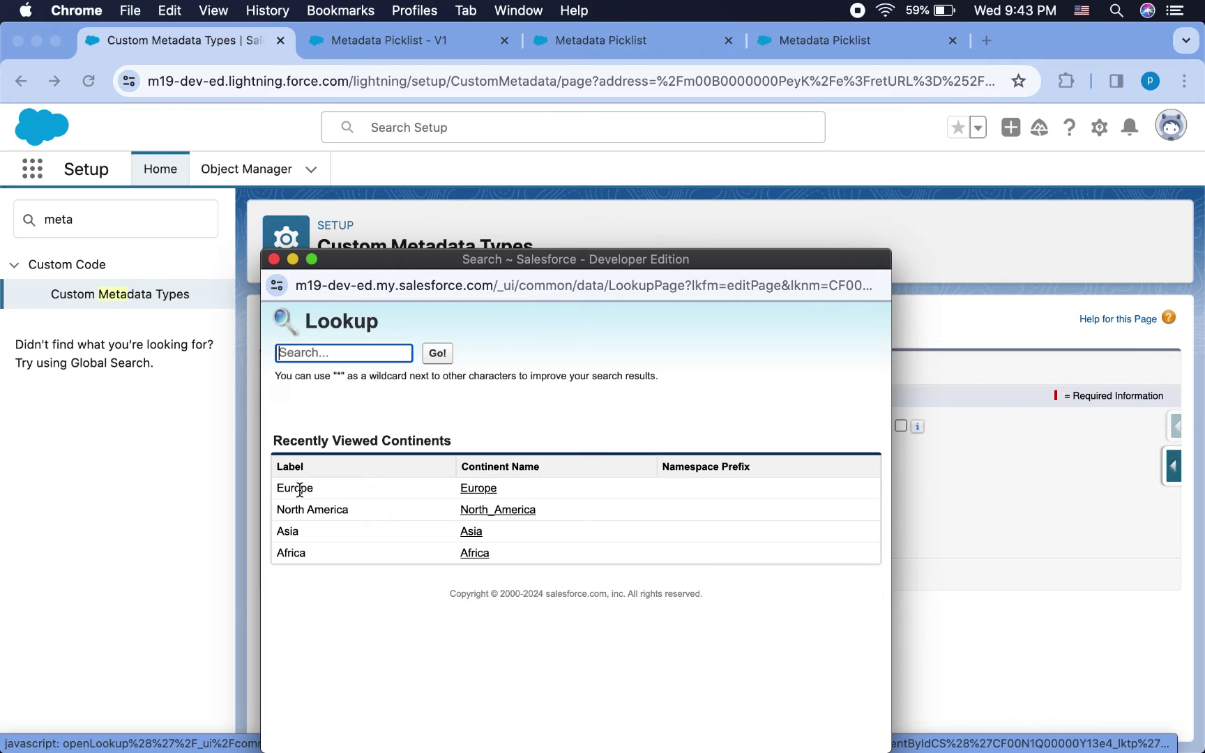
pyautogui.click(477, 488)
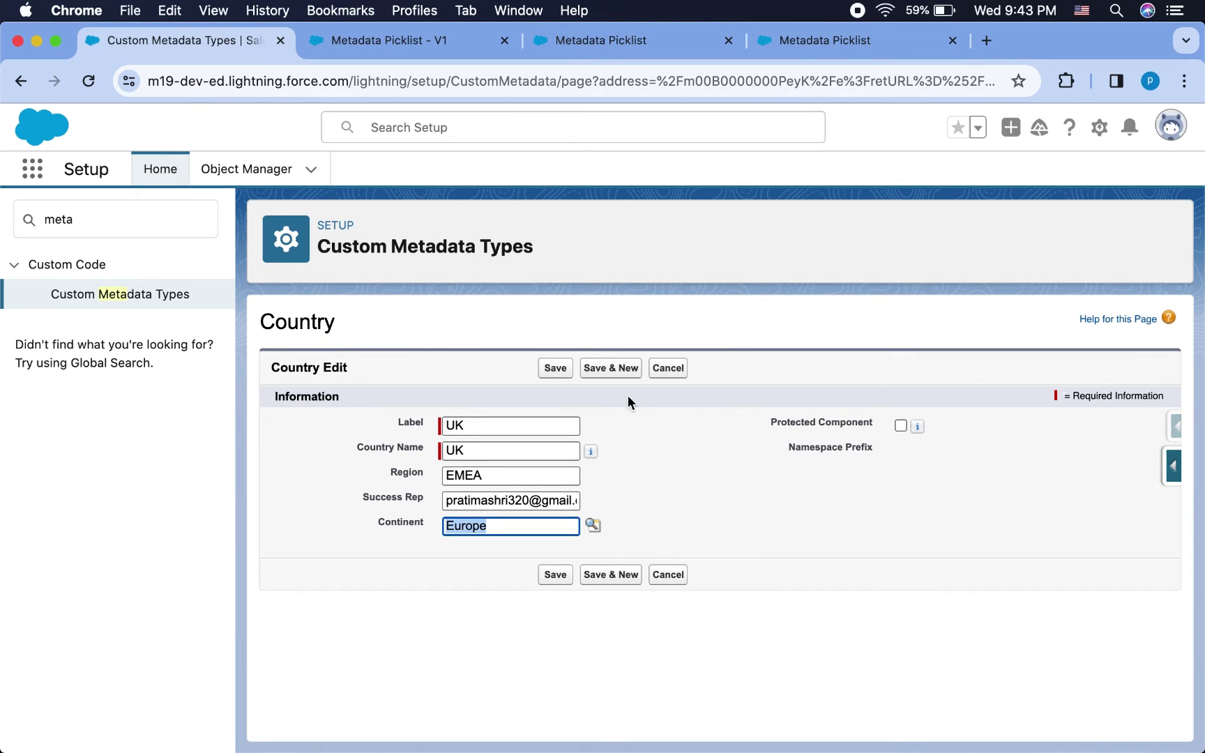
pyautogui.click(555, 368)
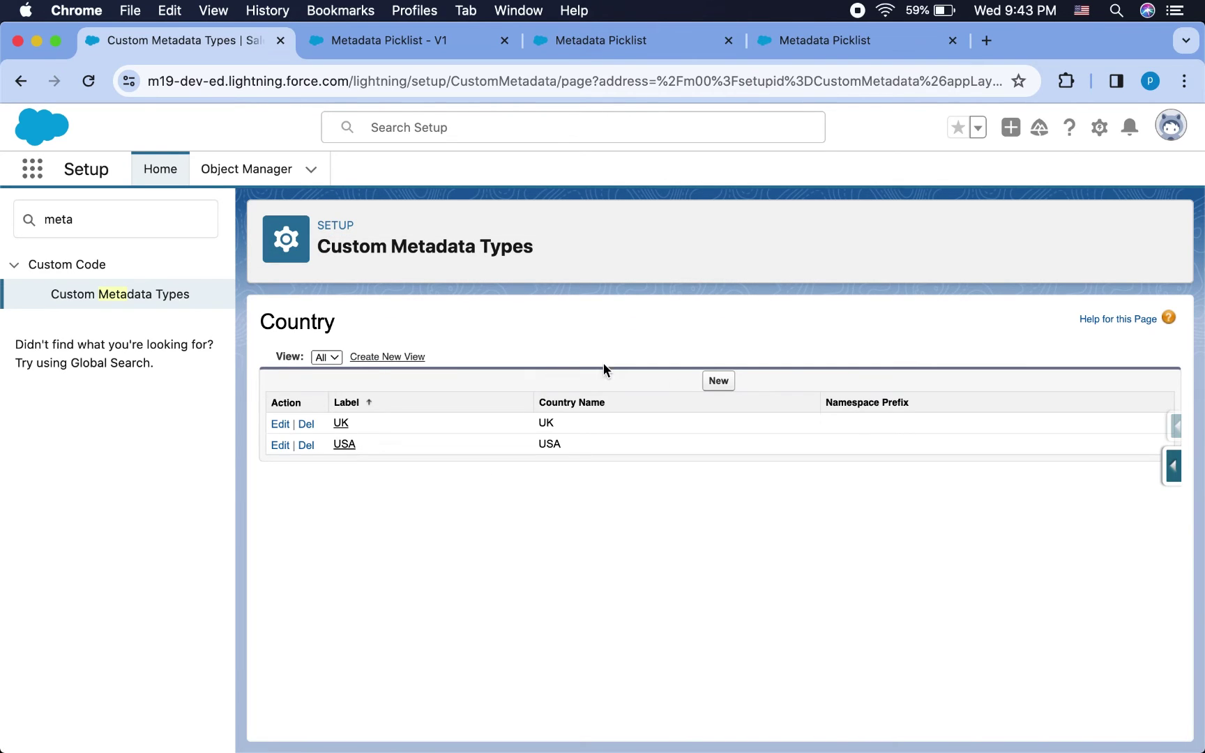
# Create a new Country record Nepal with continent Asia.
pyautogui.click(719, 380)
pyautogui.write('N')
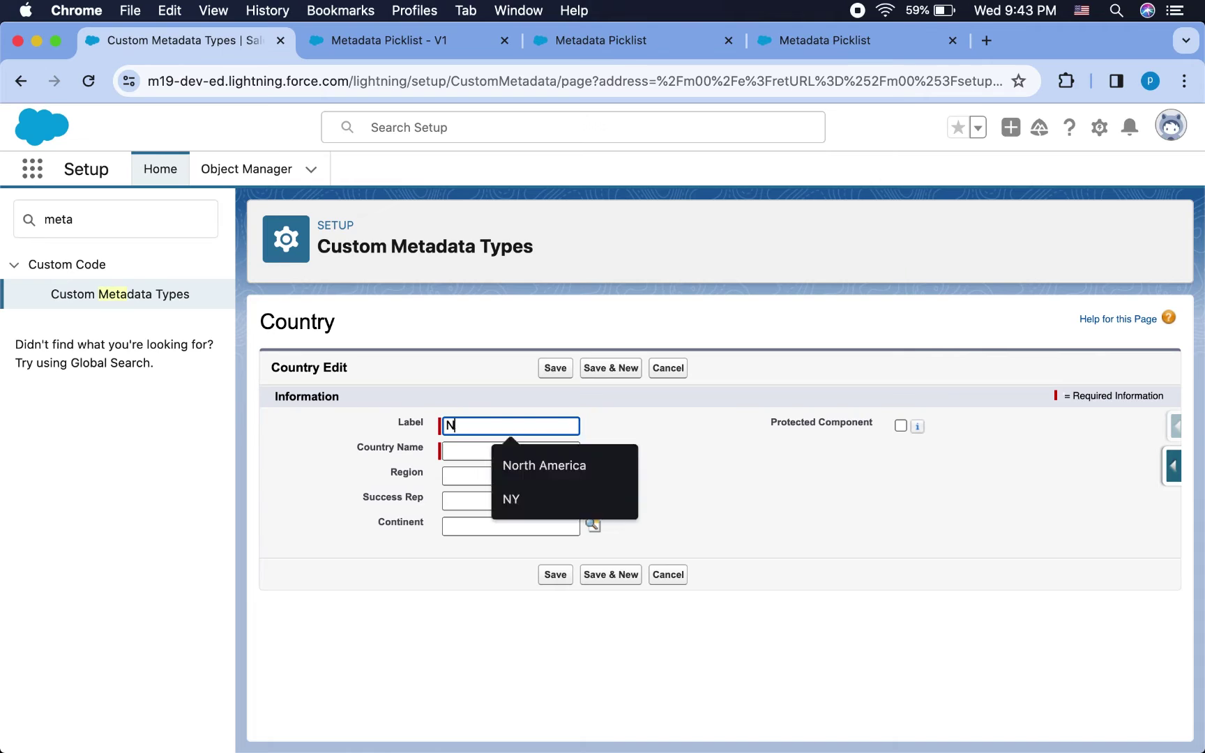
pyautogui.write('epal')
pyautogui.click(522, 450)
pyautogui.write('Nepal')
pyautogui.click(594, 525)
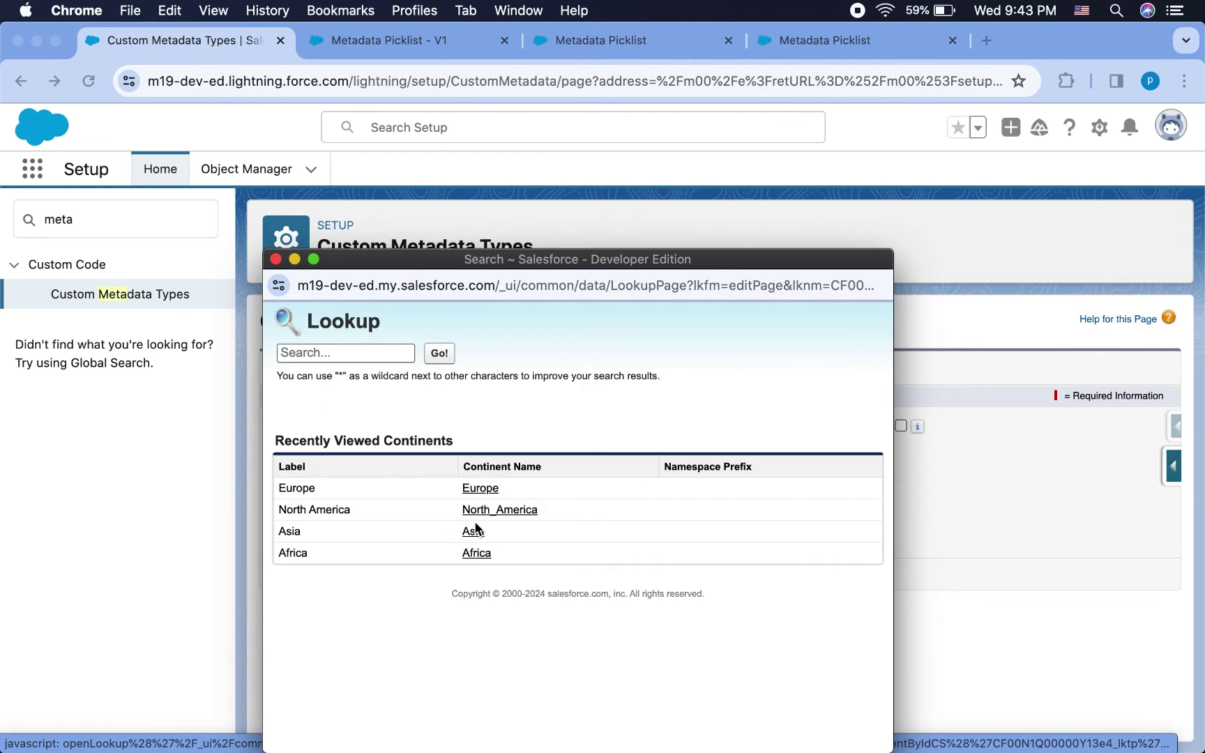
pyautogui.click(476, 530)
pyautogui.click(556, 364)
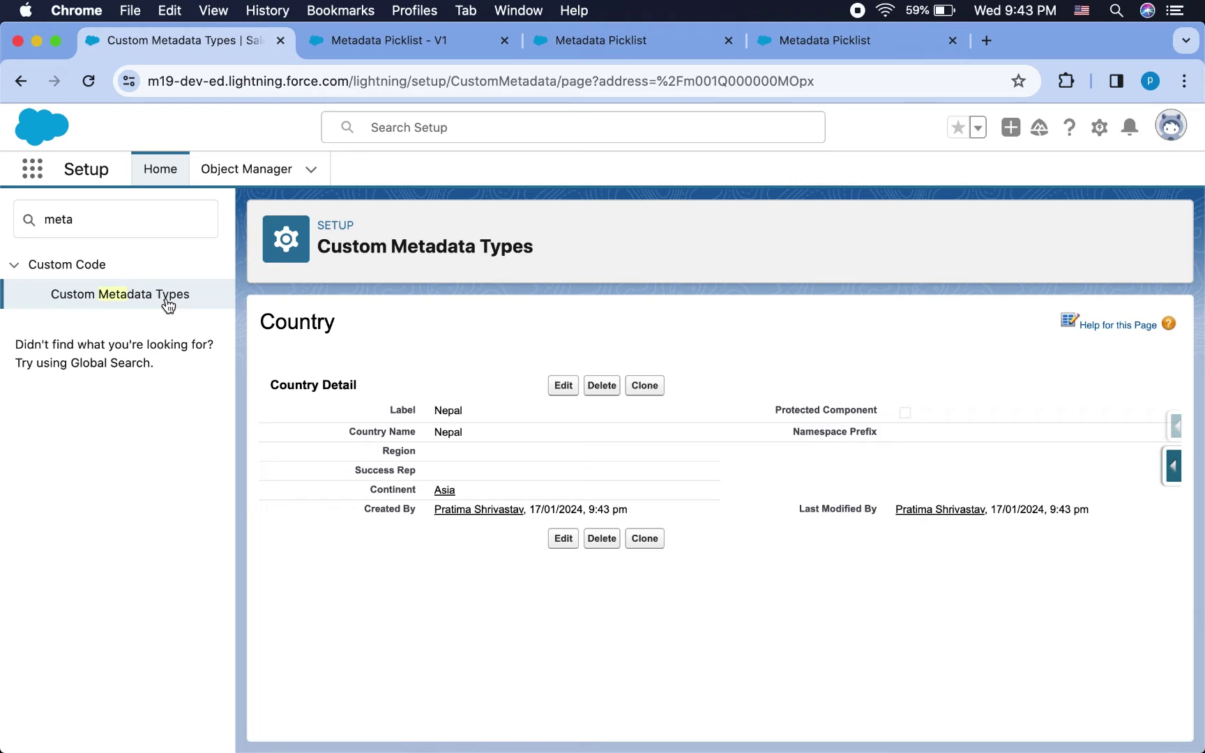
# Clone the Nepal record as India, keeping continent Asia, and save it.
pyautogui.click(643, 386)
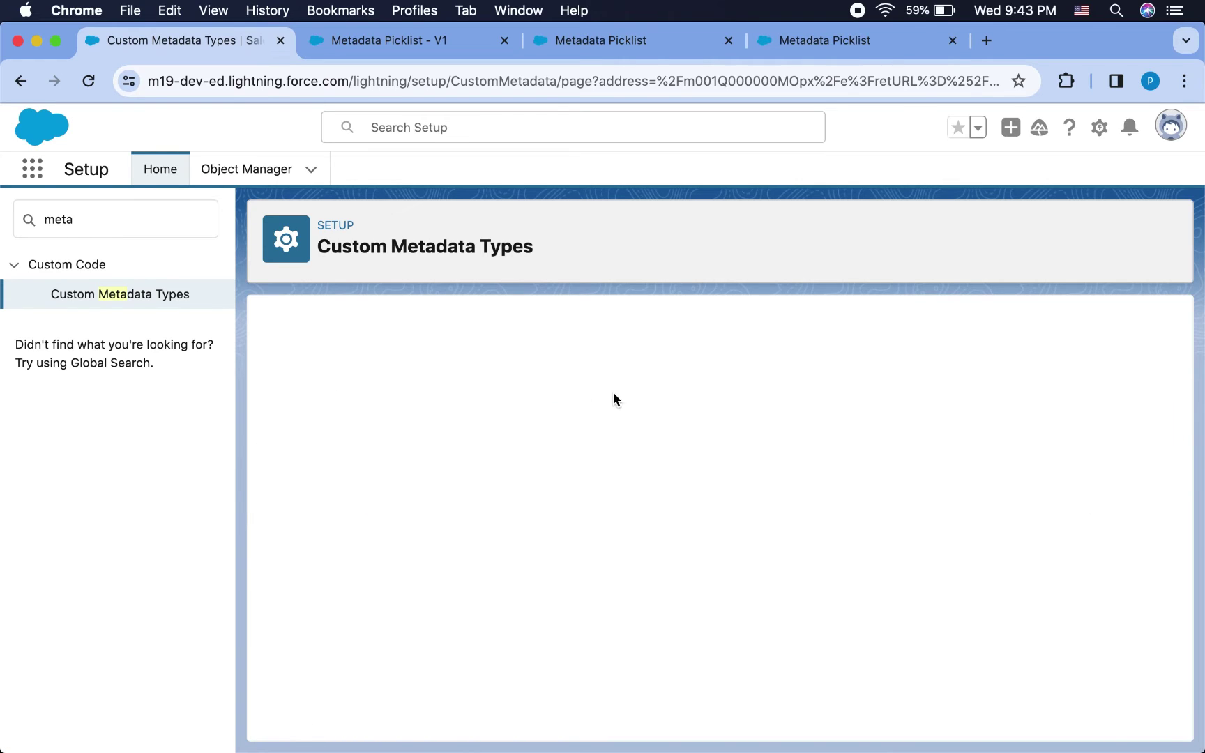
pyautogui.doubleClick(528, 426)
pyautogui.write('India')
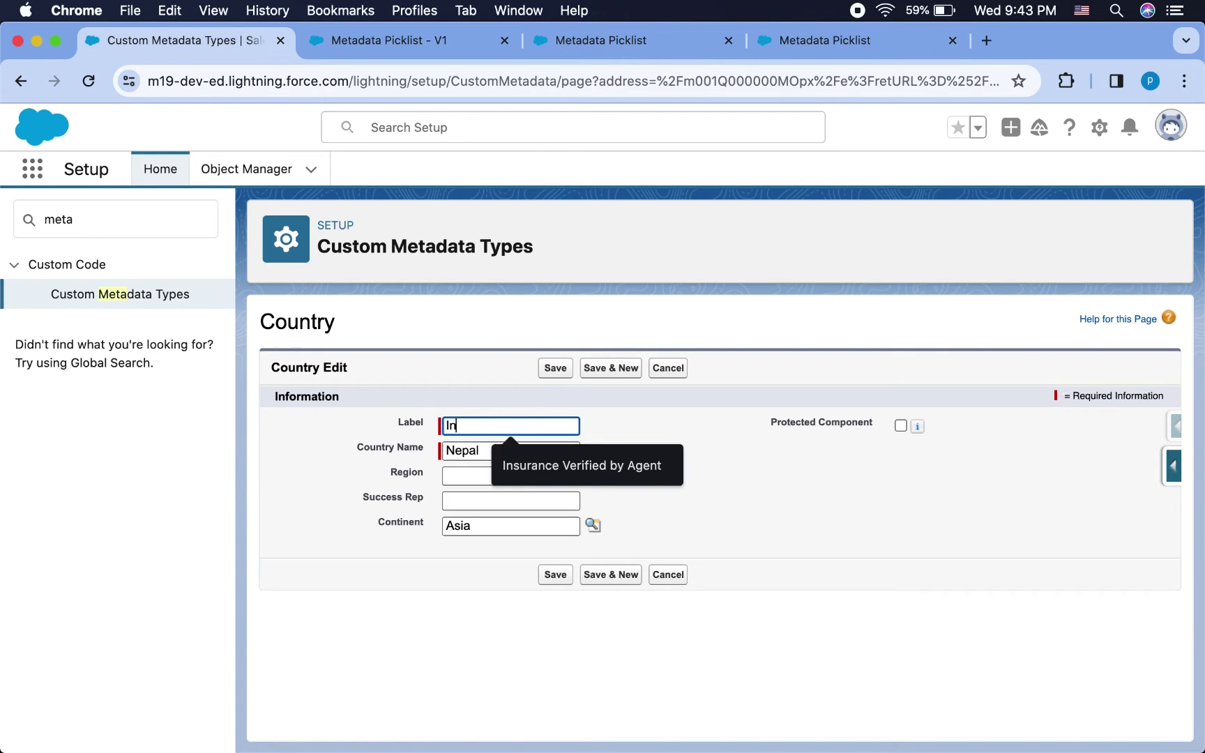
pyautogui.doubleClick(517, 451)
pyautogui.write('India')
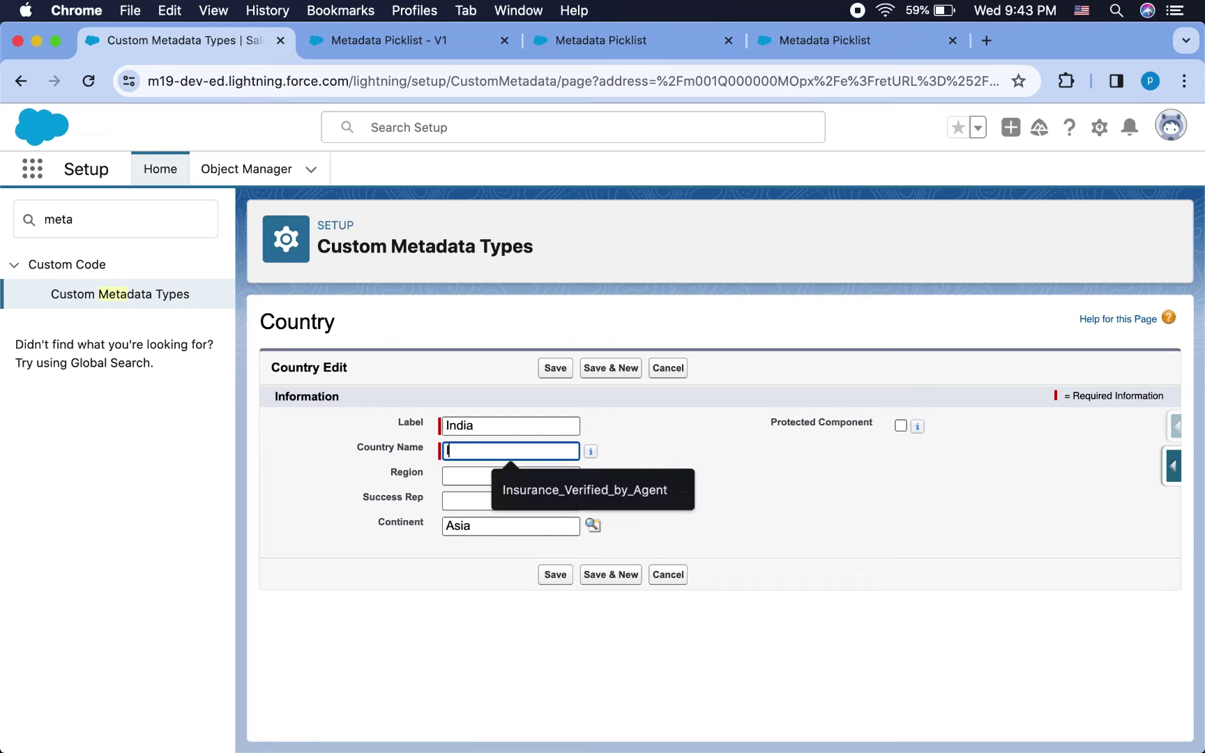
pyautogui.click(690, 514)
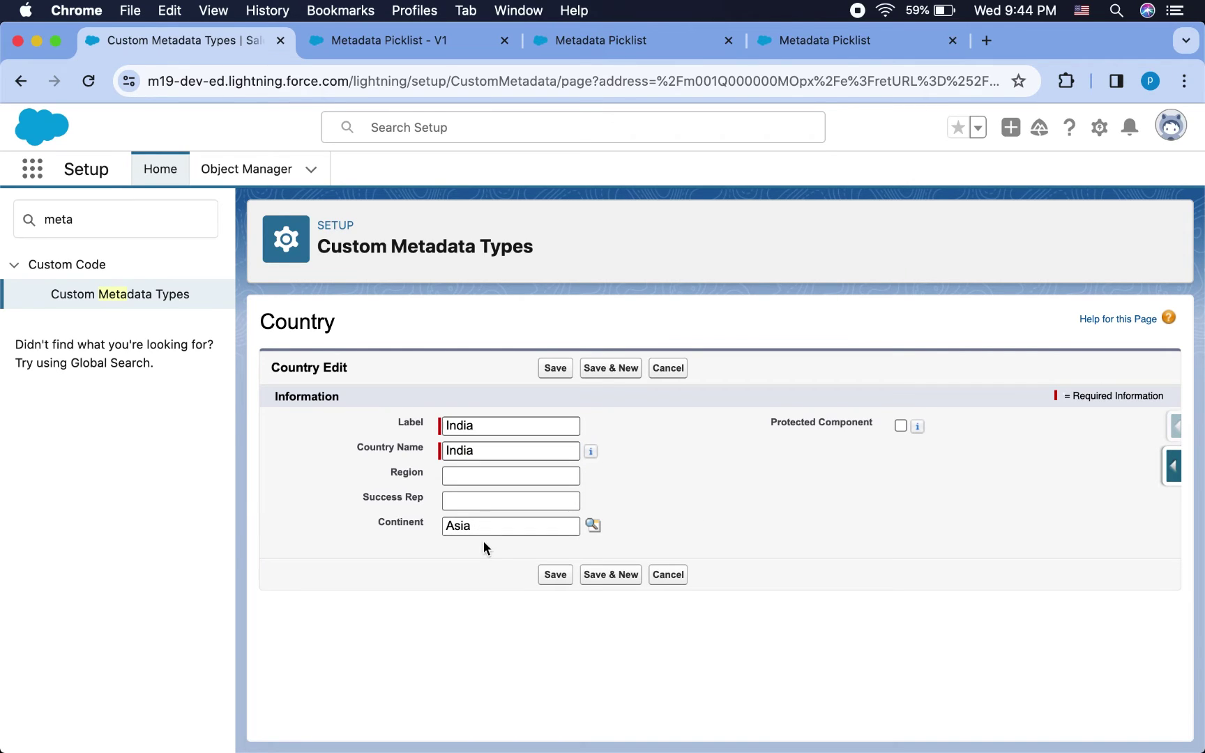
pyautogui.click(558, 370)
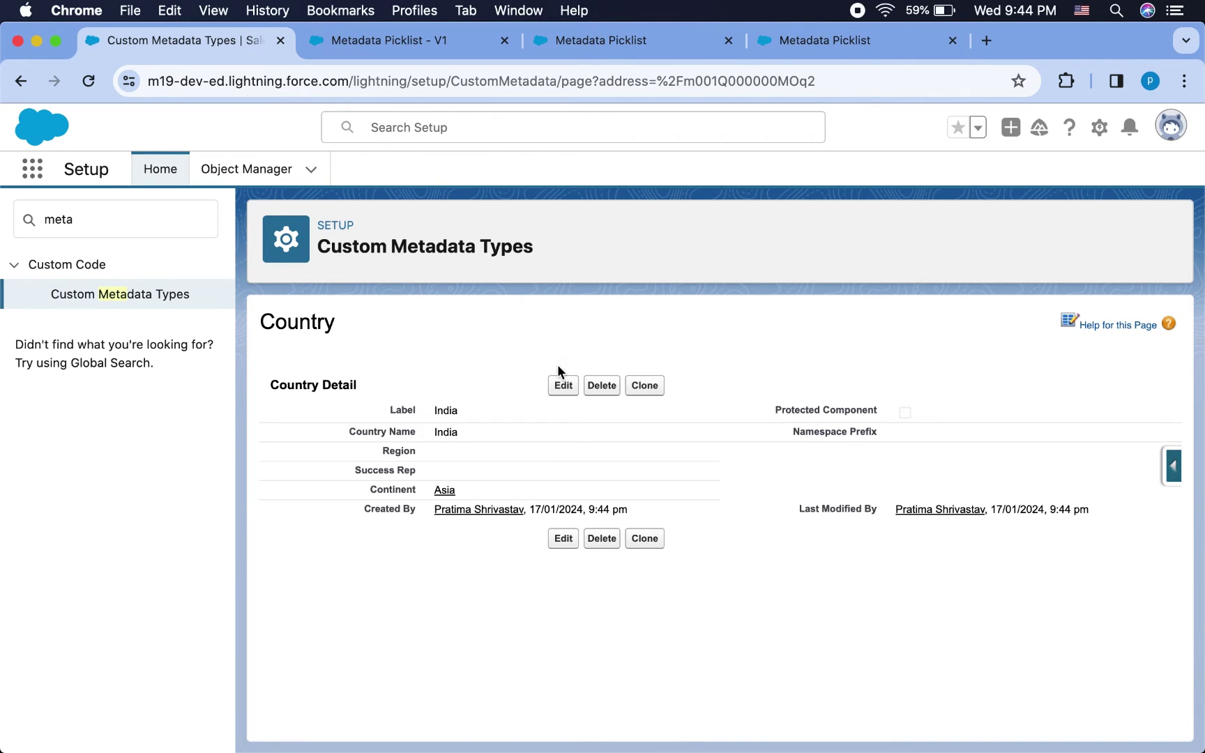
pyautogui.click(196, 305)
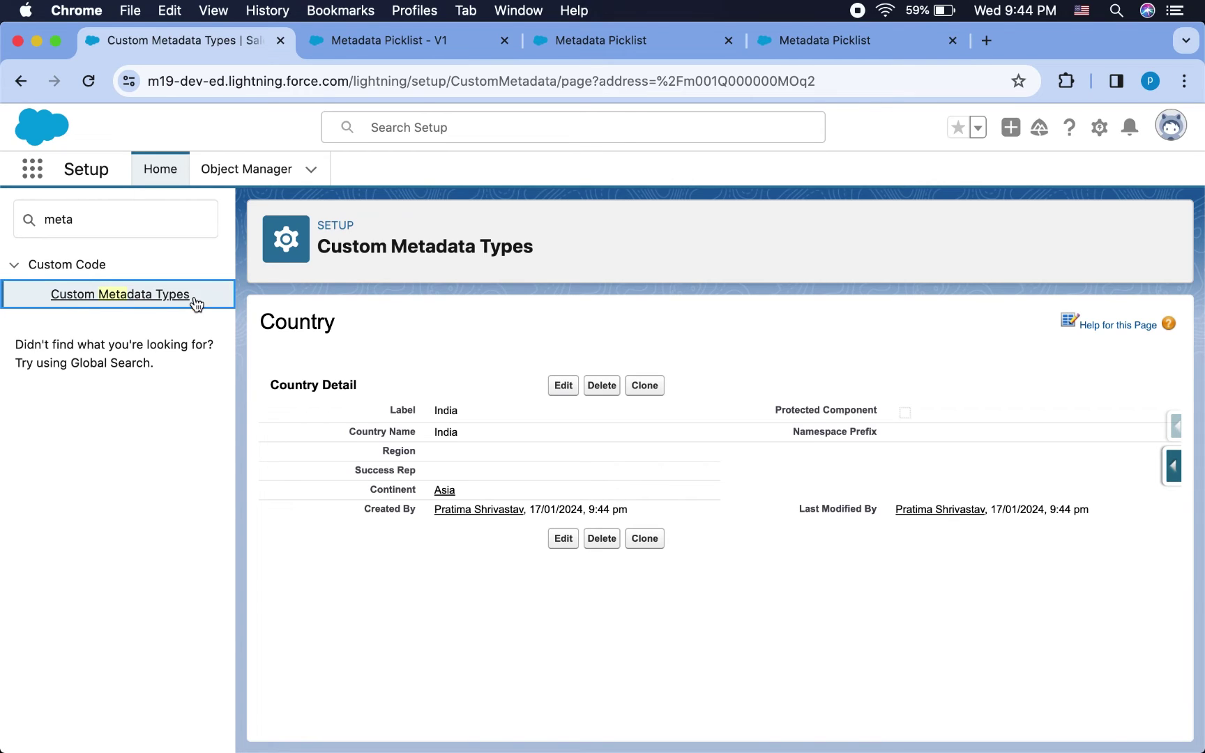
# Review the Continent and Country types in the custom metadata types list.
pyautogui.click(151, 296)
pyautogui.doubleClick(131, 209)
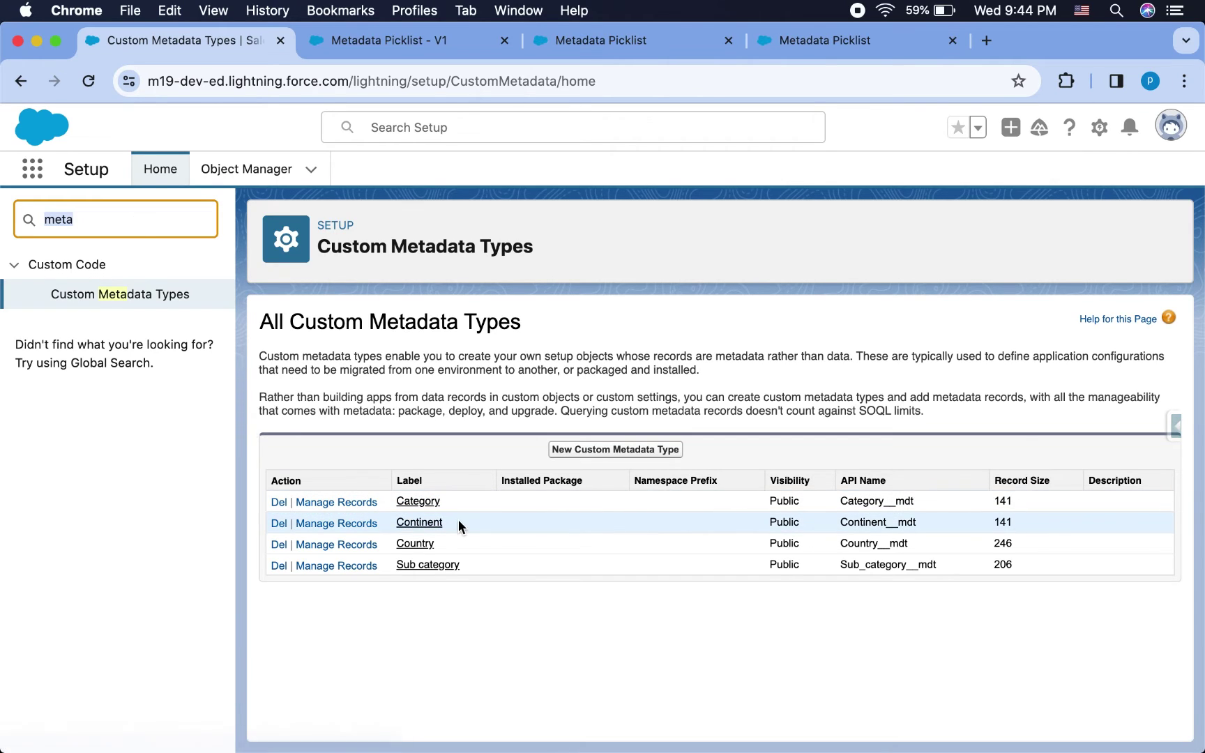
pyautogui.moveTo(459, 527); pyautogui.dragTo(393, 537)
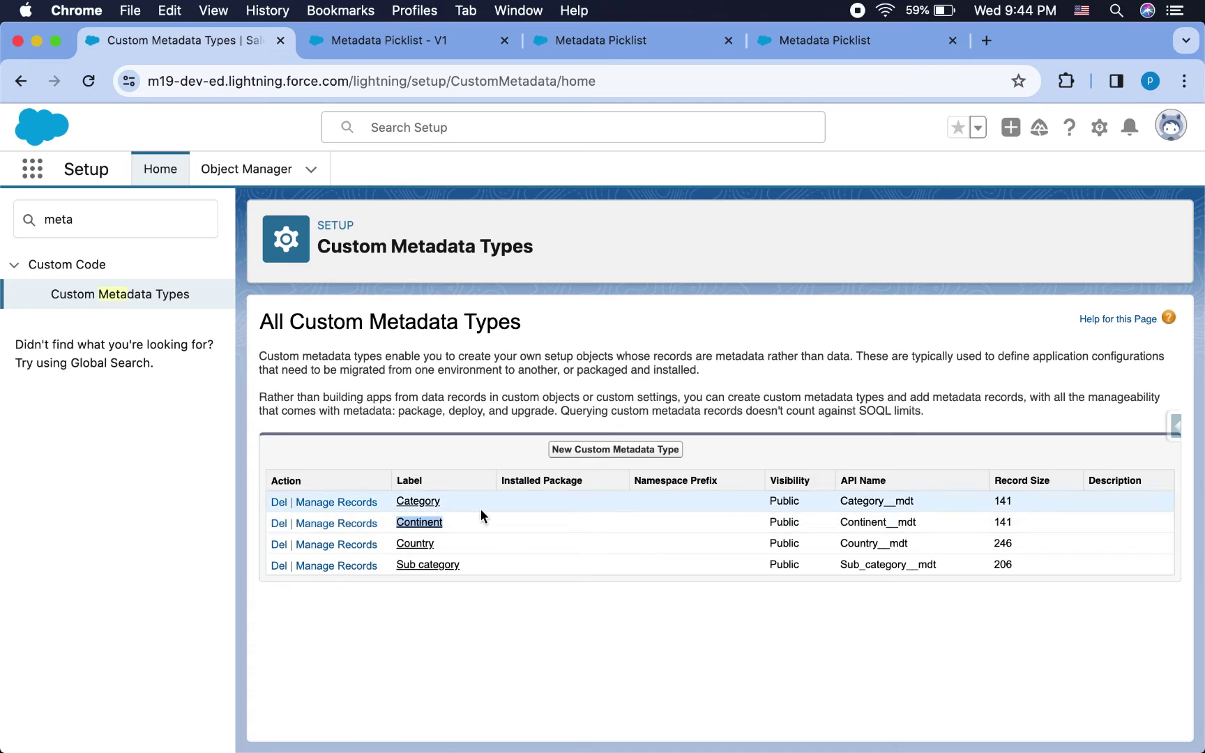
pyautogui.moveTo(480, 538); pyautogui.dragTo(392, 546)
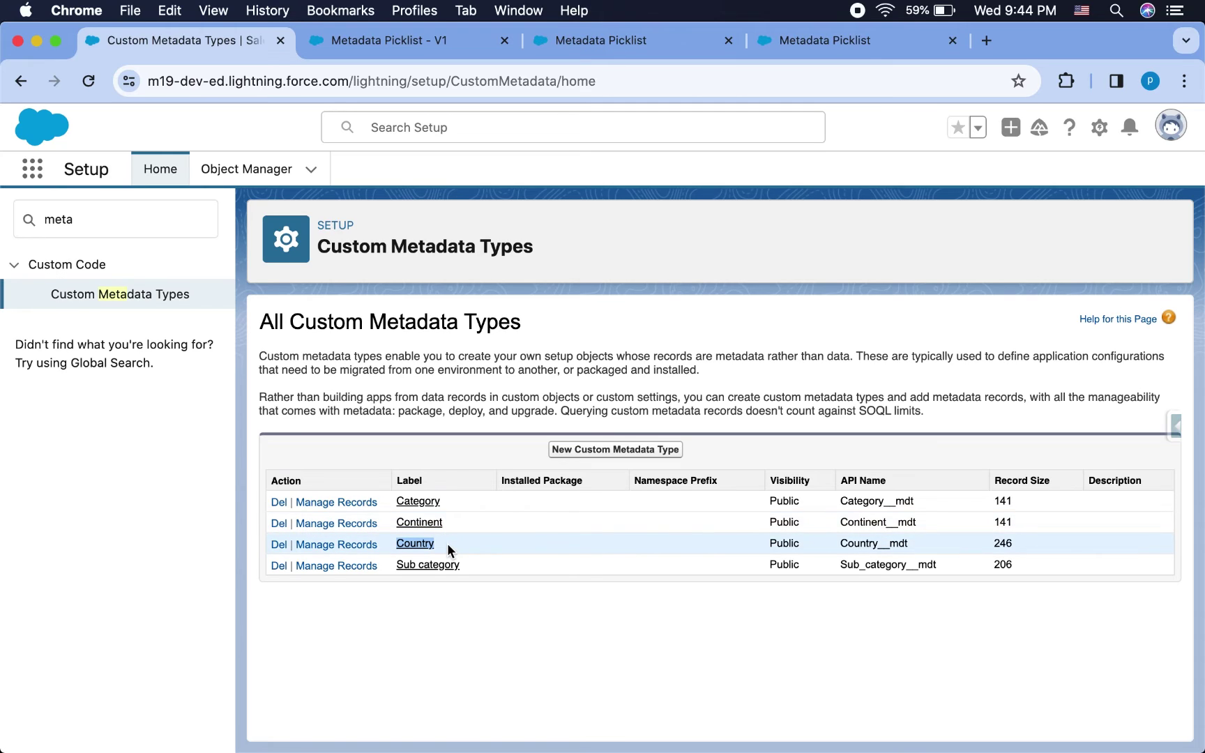
# Find Flows via Quick Find 'flow' and start a new flow.
pyautogui.click(153, 209)
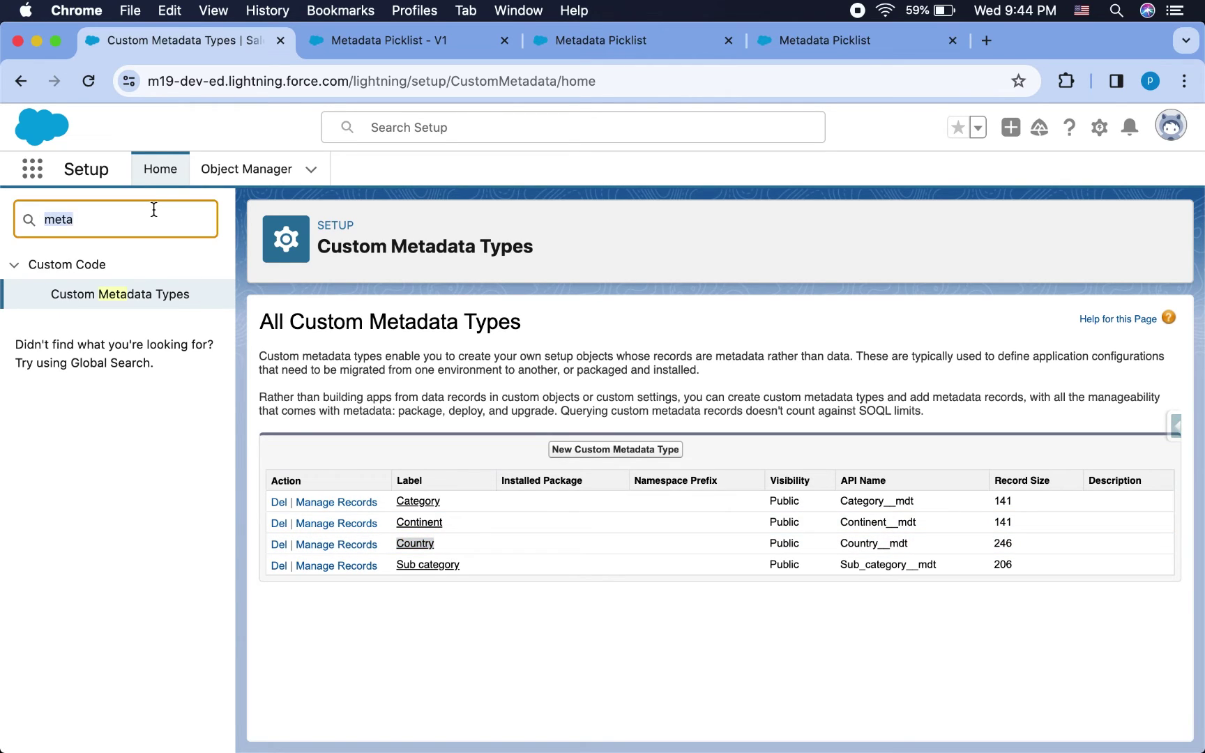
pyautogui.write('flow')
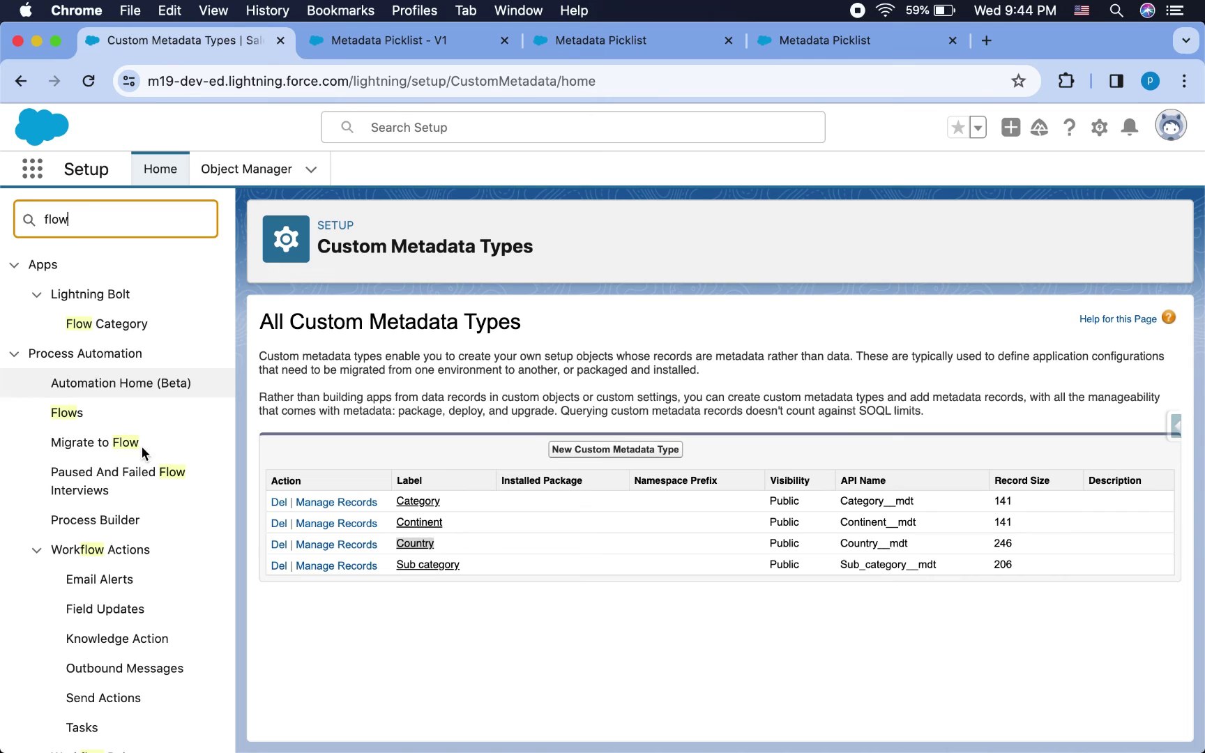
pyautogui.click(93, 419)
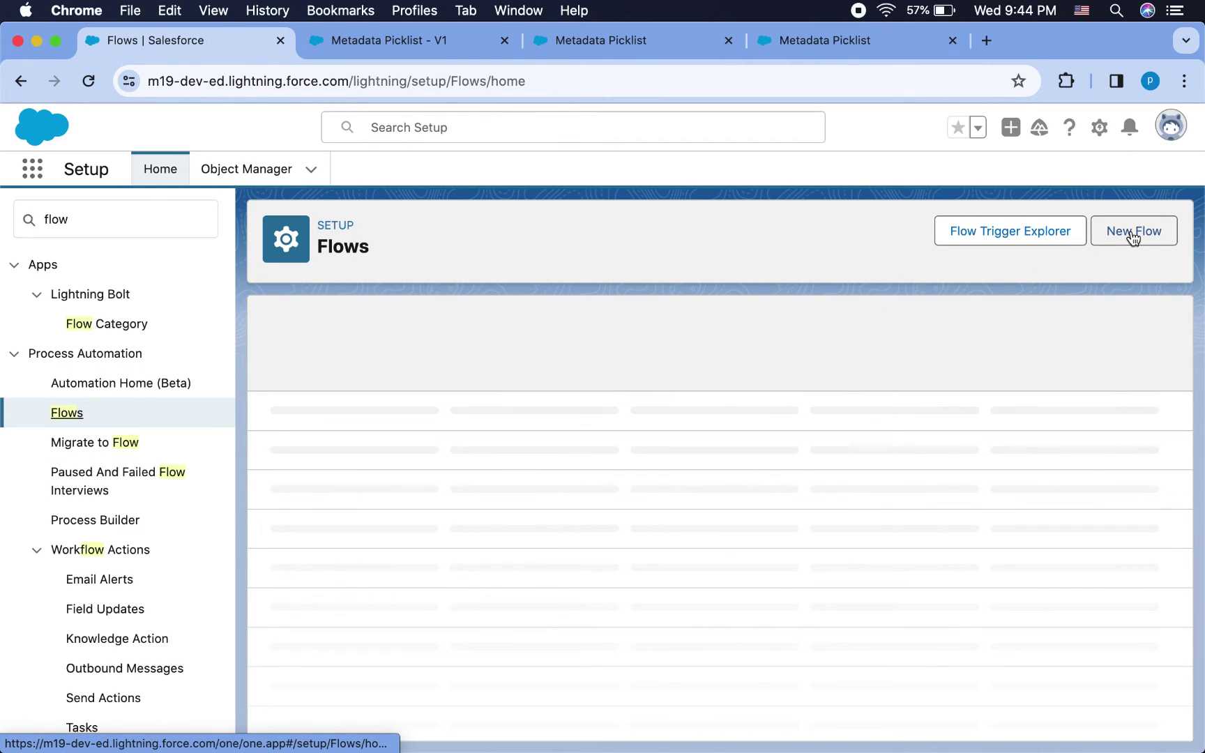
pyautogui.click(1132, 236)
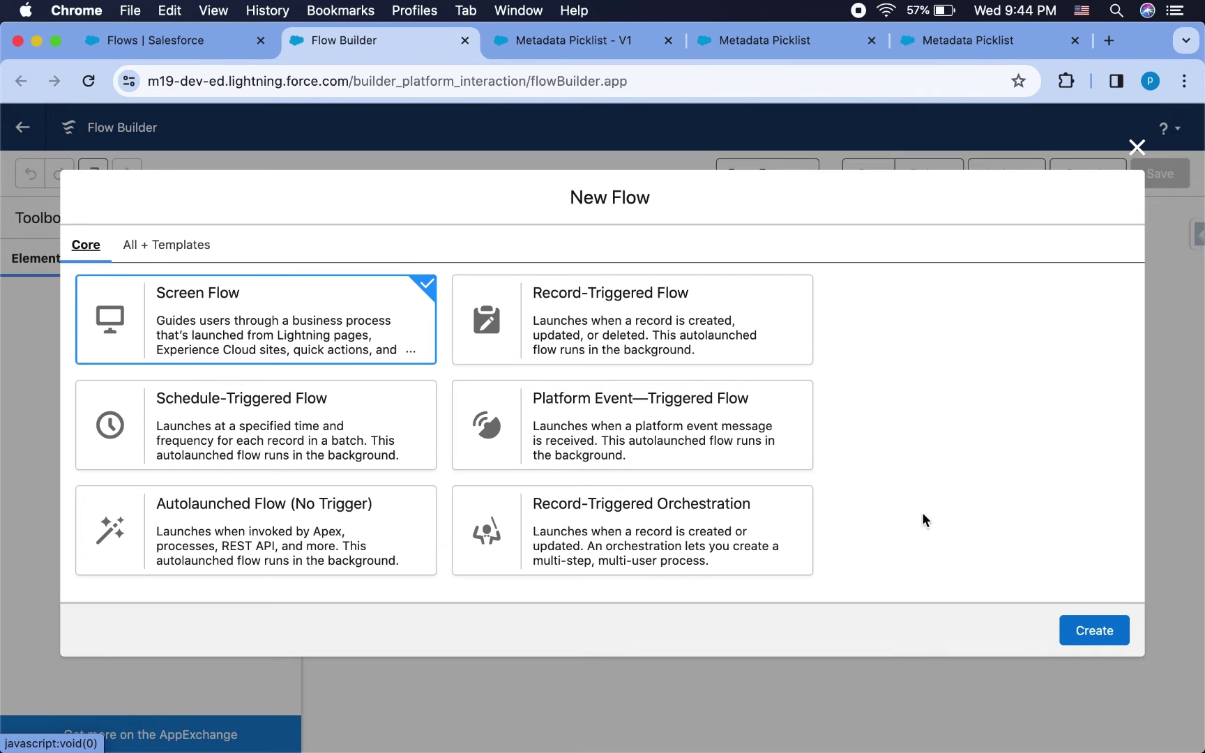
# Create a screen flow and add a screen labelled Continent Screen after Start.
pyautogui.click(1106, 636)
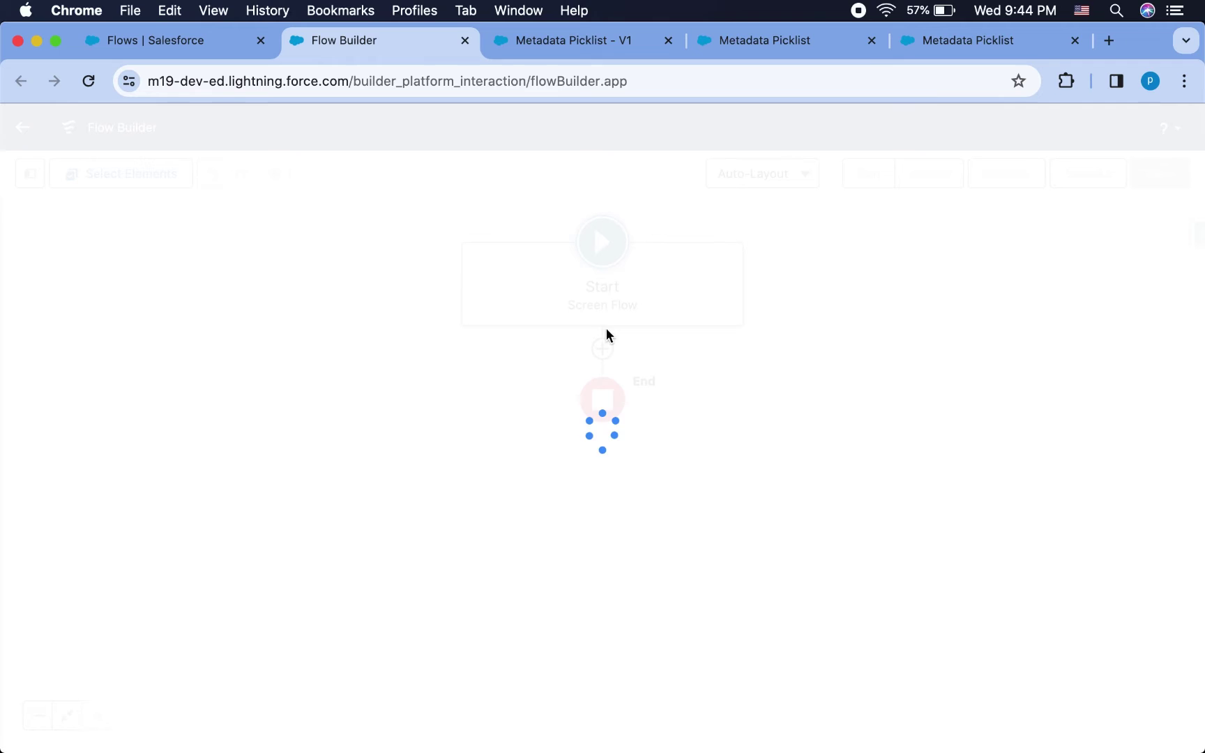
pyautogui.click(603, 349)
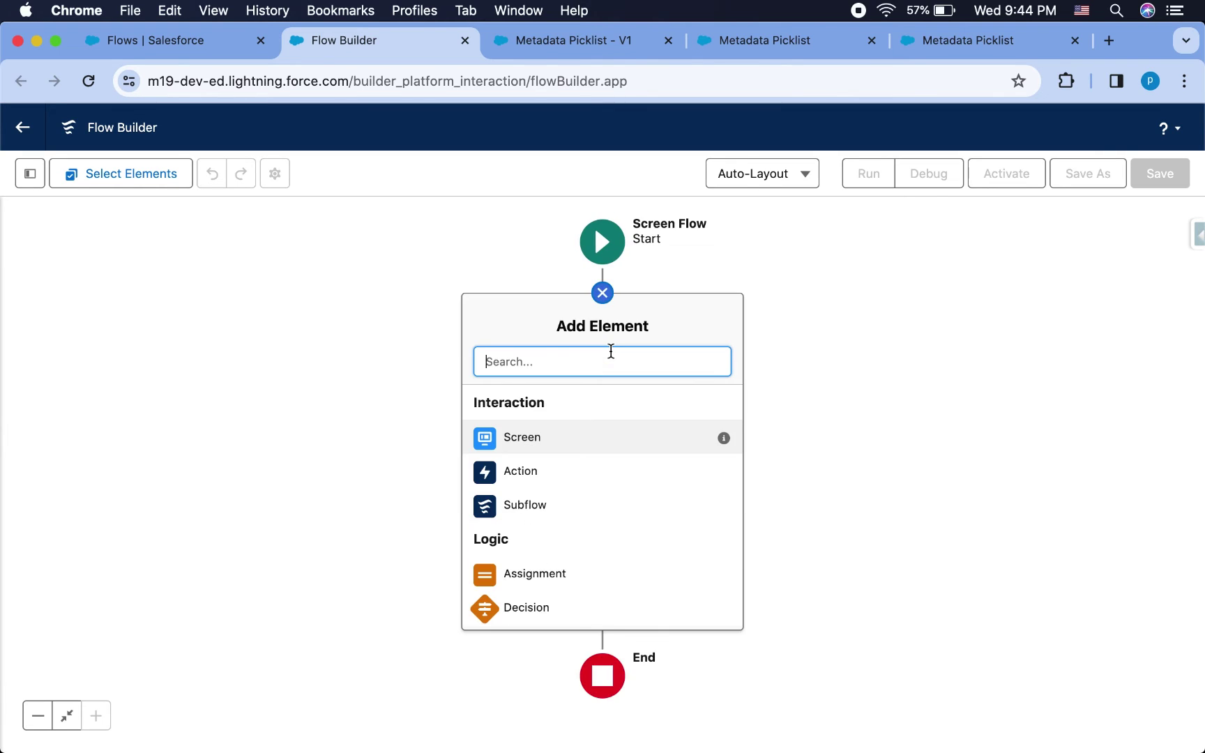
pyautogui.click(580, 436)
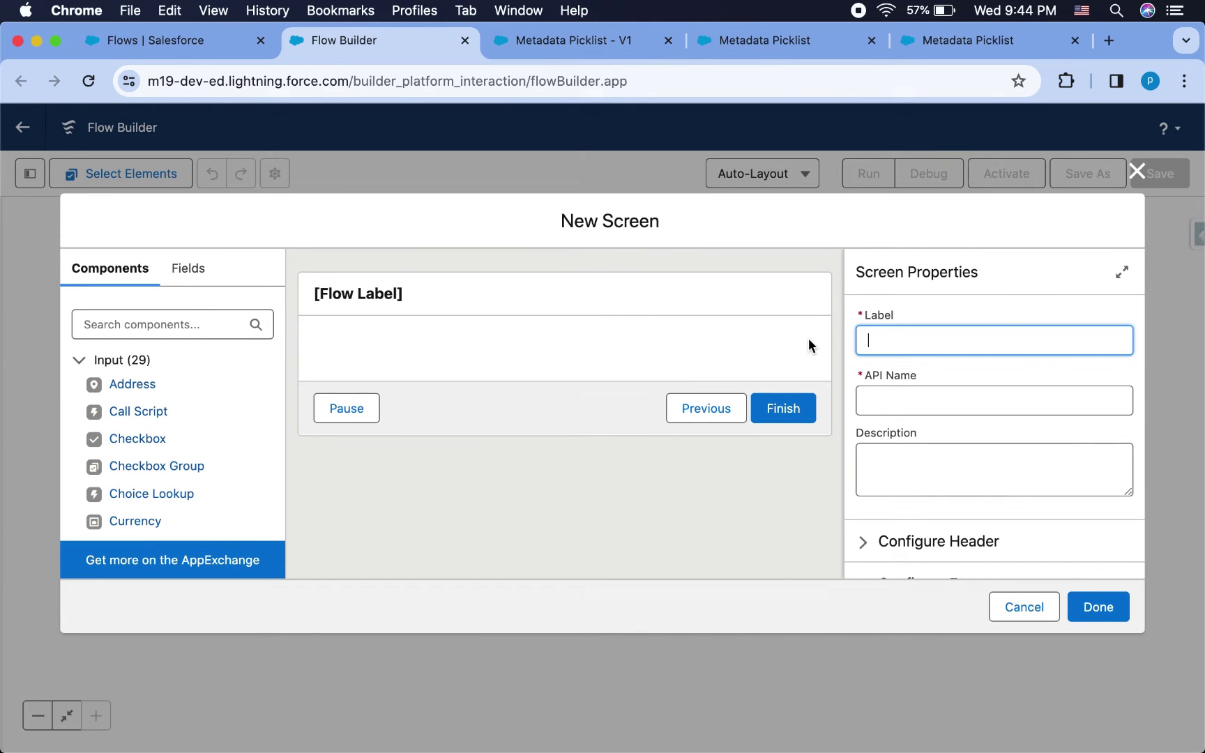
pyautogui.write('Continent Screen')
pyautogui.click(584, 336)
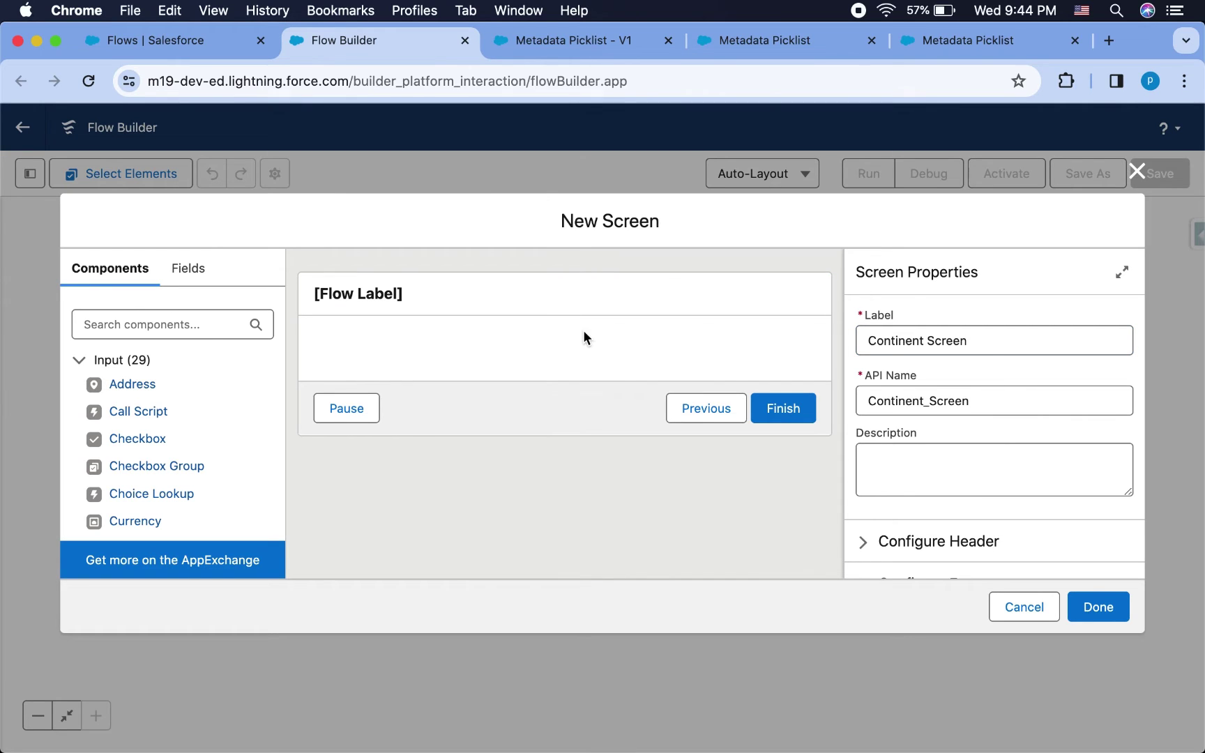
# Place a Picklist component labelled Continent on the Continent Screen.
pyautogui.click(201, 325)
pyautogui.write('pick')
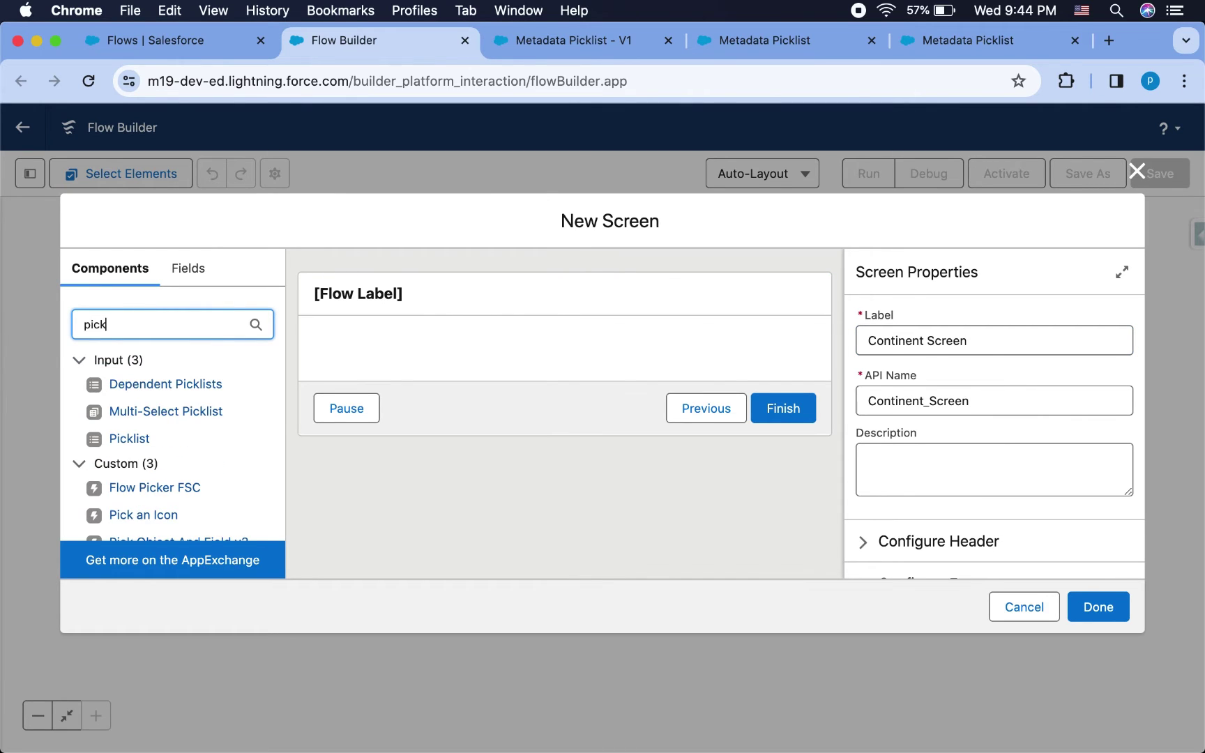
pyautogui.moveTo(125, 439); pyautogui.dragTo(413, 351)
pyautogui.click(991, 340)
pyautogui.write('Continent')
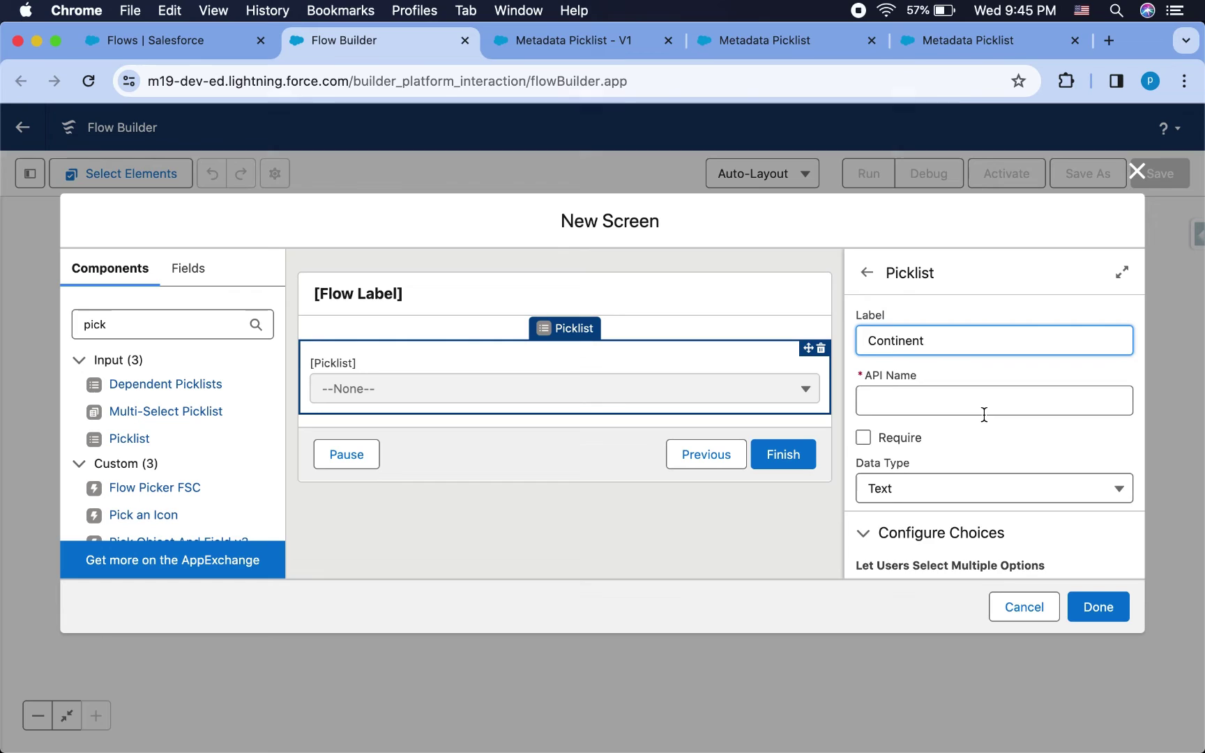
pyautogui.scroll(-5, 984, 414)
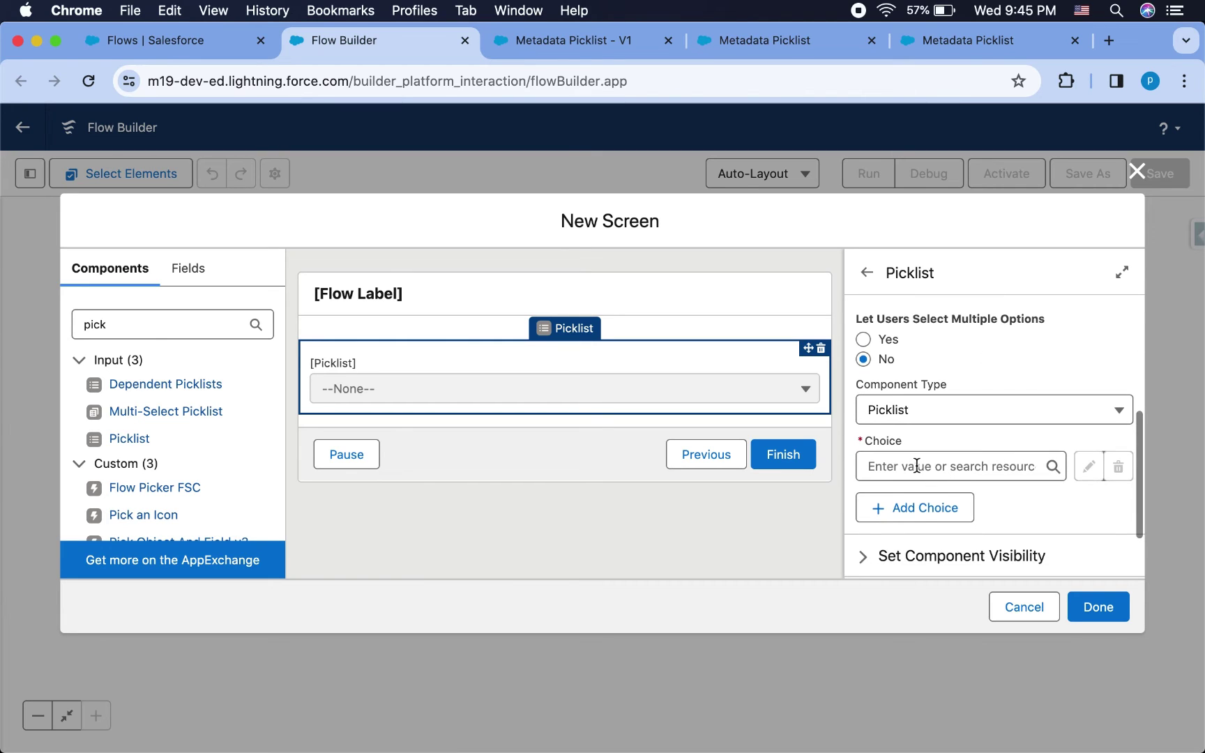
pyautogui.click(916, 466)
# Create a Record Choice Set ContinentValues on the Continent object with no conditions (all records).
pyautogui.click(942, 505)
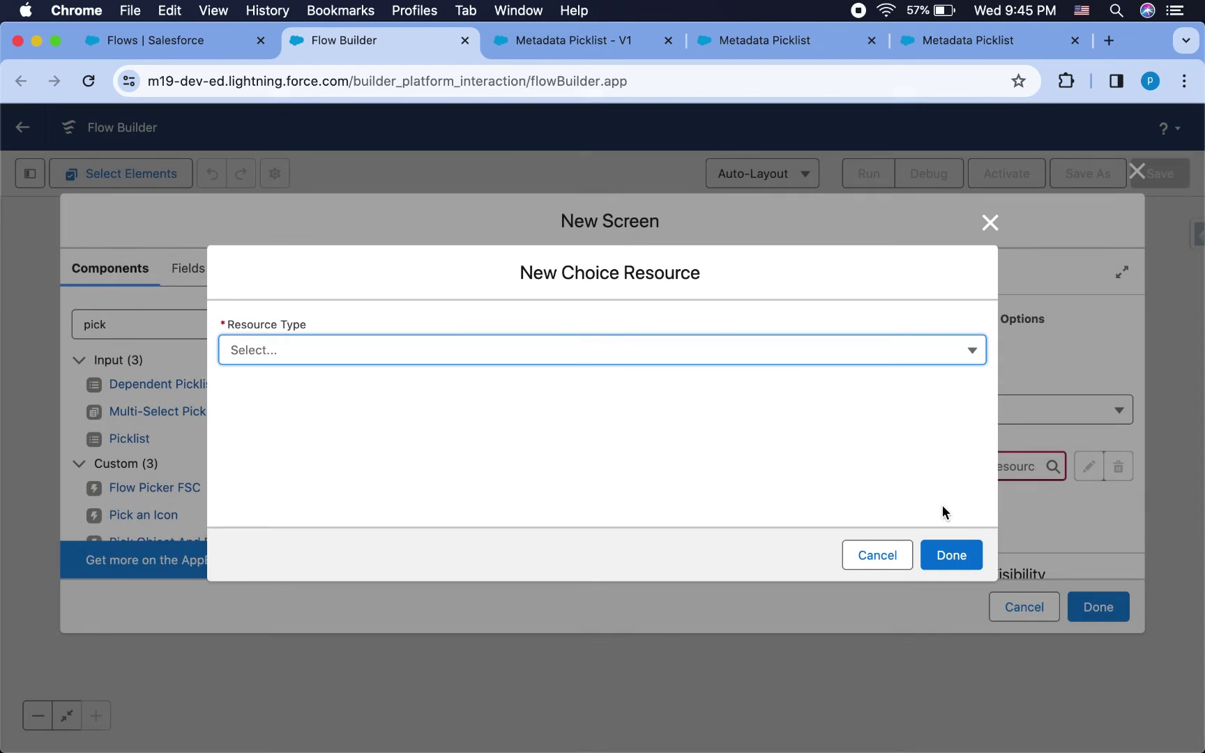
pyautogui.click(538, 360)
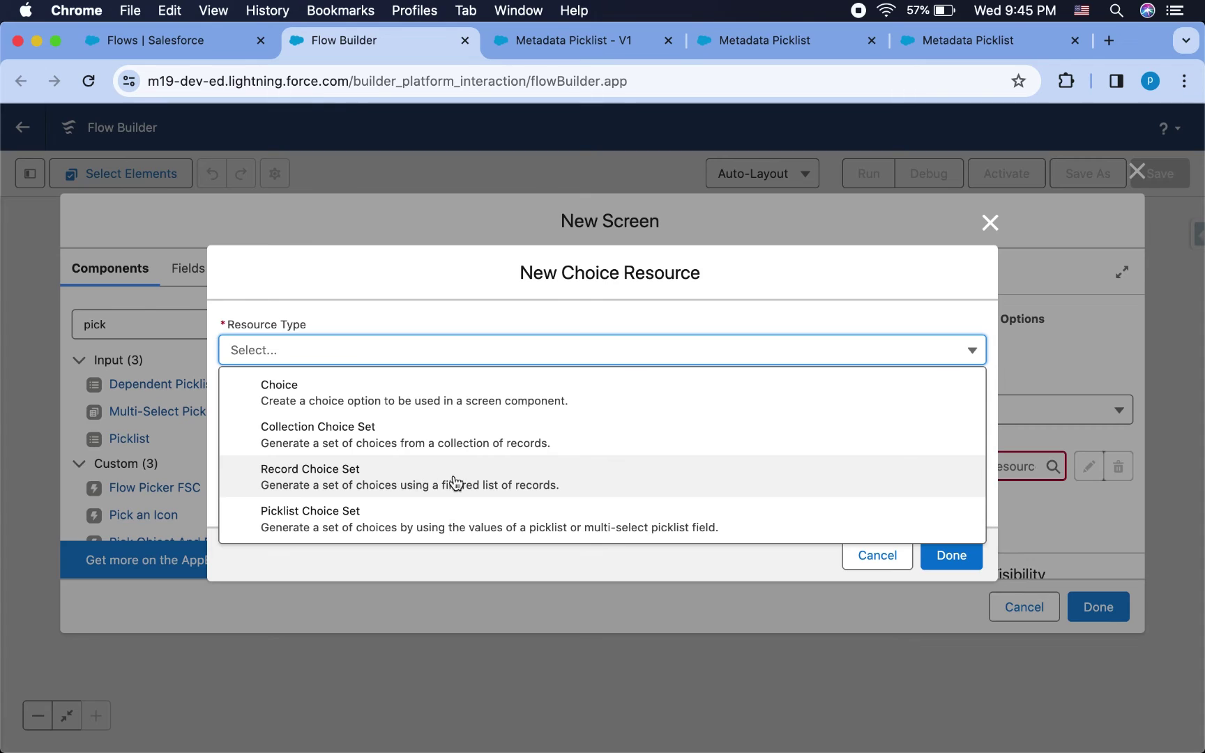
pyautogui.click(496, 486)
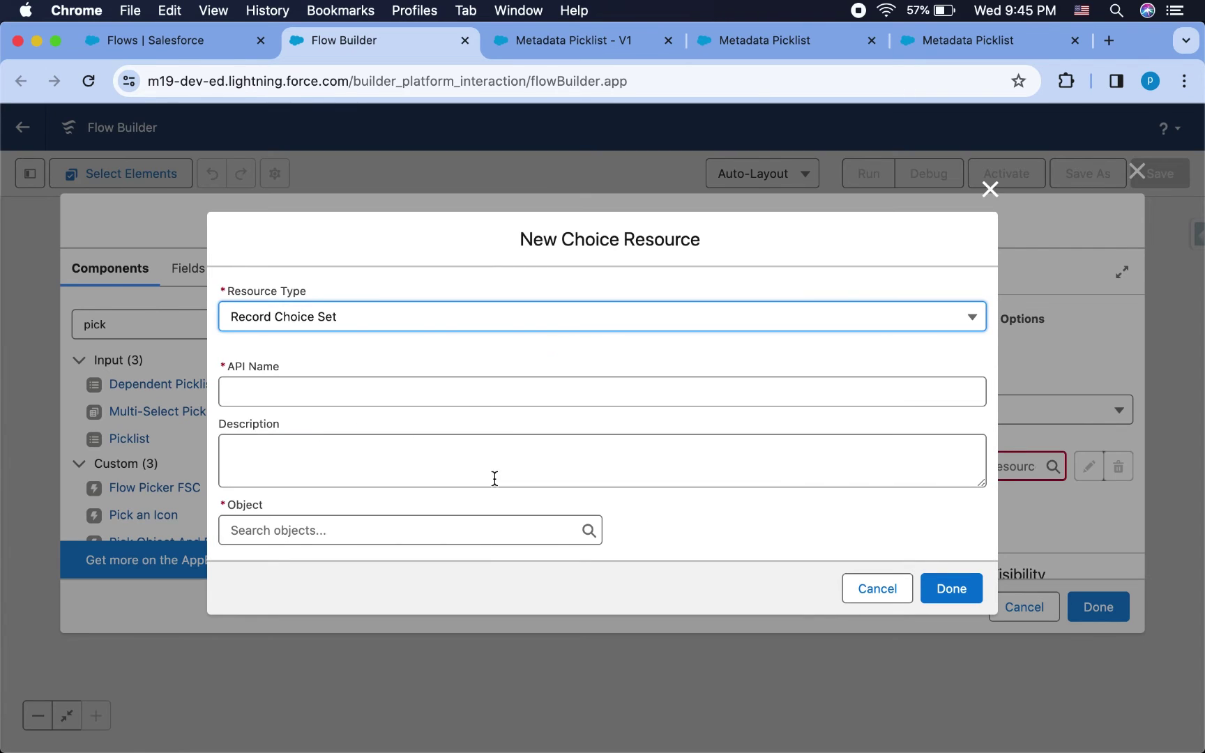
pyautogui.click(607, 393)
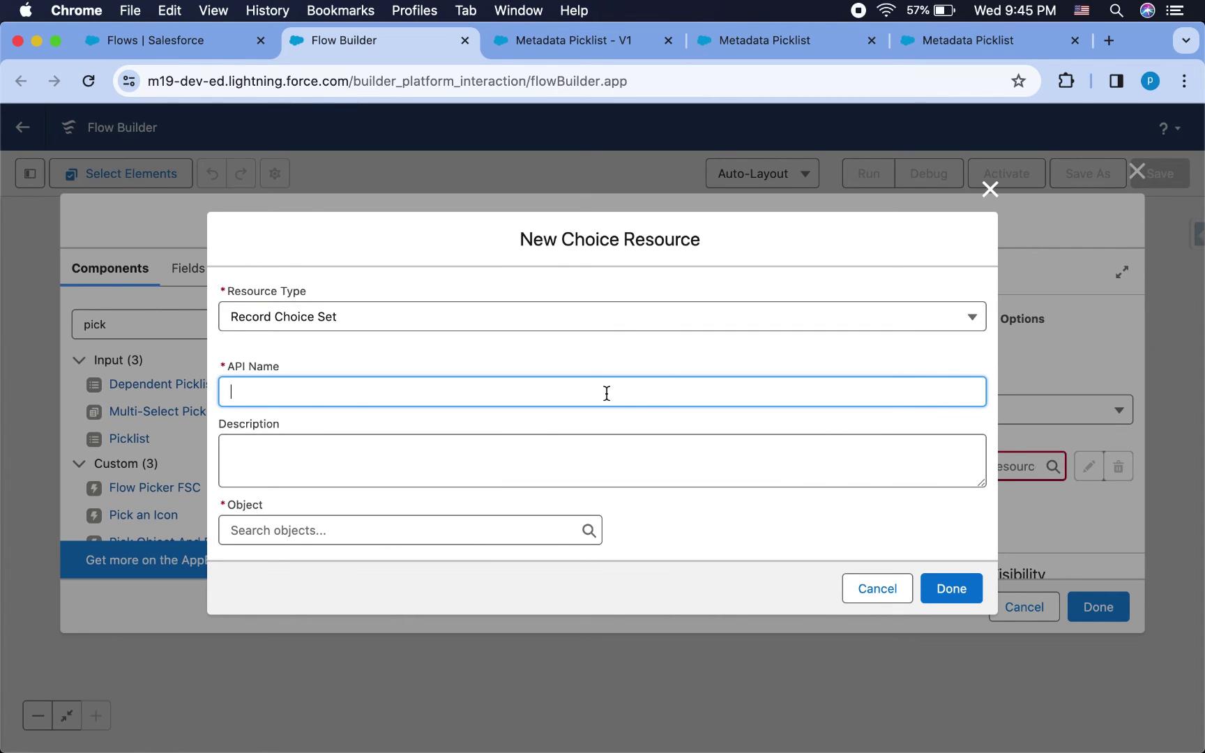
pyautogui.write('Co')
pyautogui.click(535, 530)
pyautogui.write('cont')
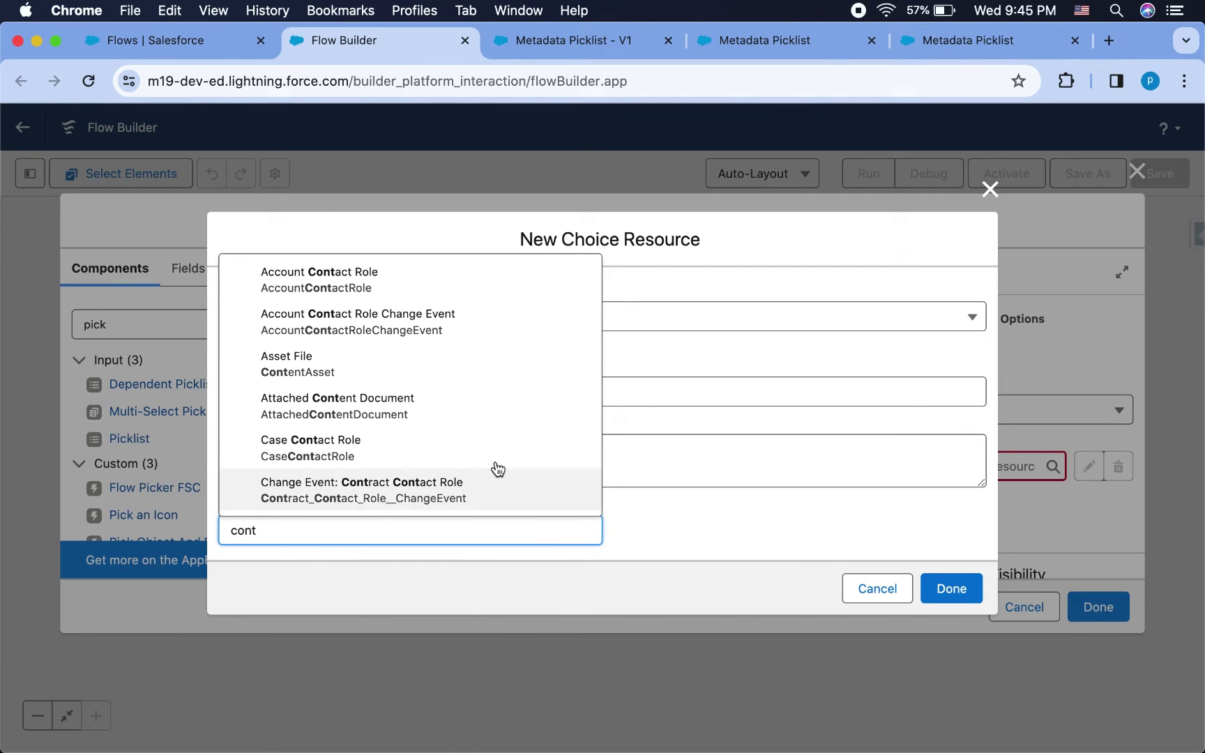
pyautogui.scroll(-5, 499, 466)
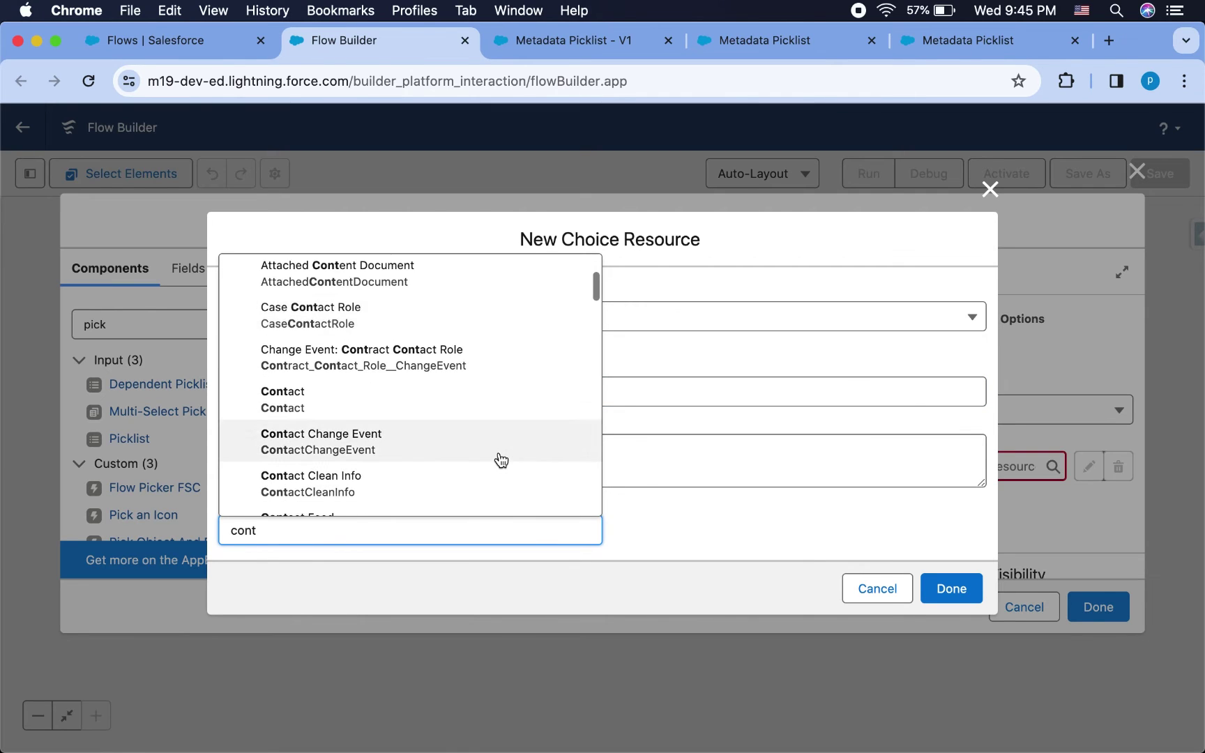
pyautogui.scroll(-5, 499, 460)
pyautogui.write('inen')
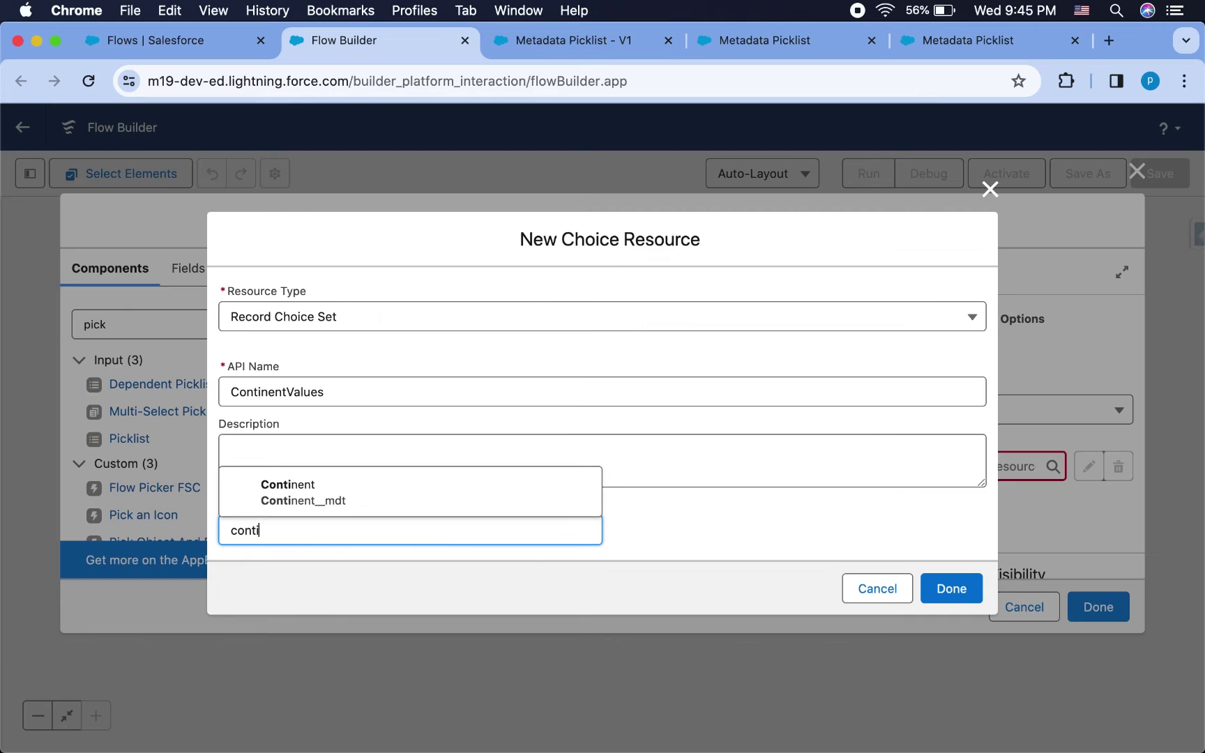
pyautogui.click(417, 488)
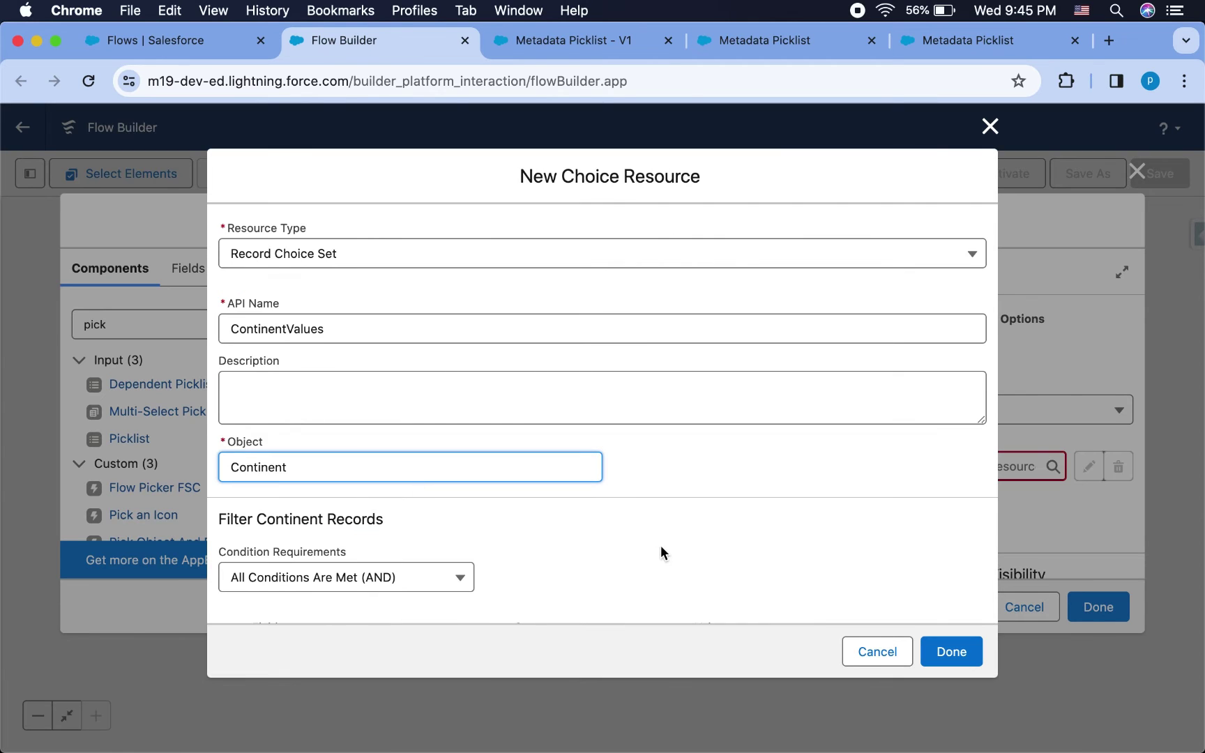
pyautogui.scroll(-3, 660, 551)
pyautogui.click(425, 461)
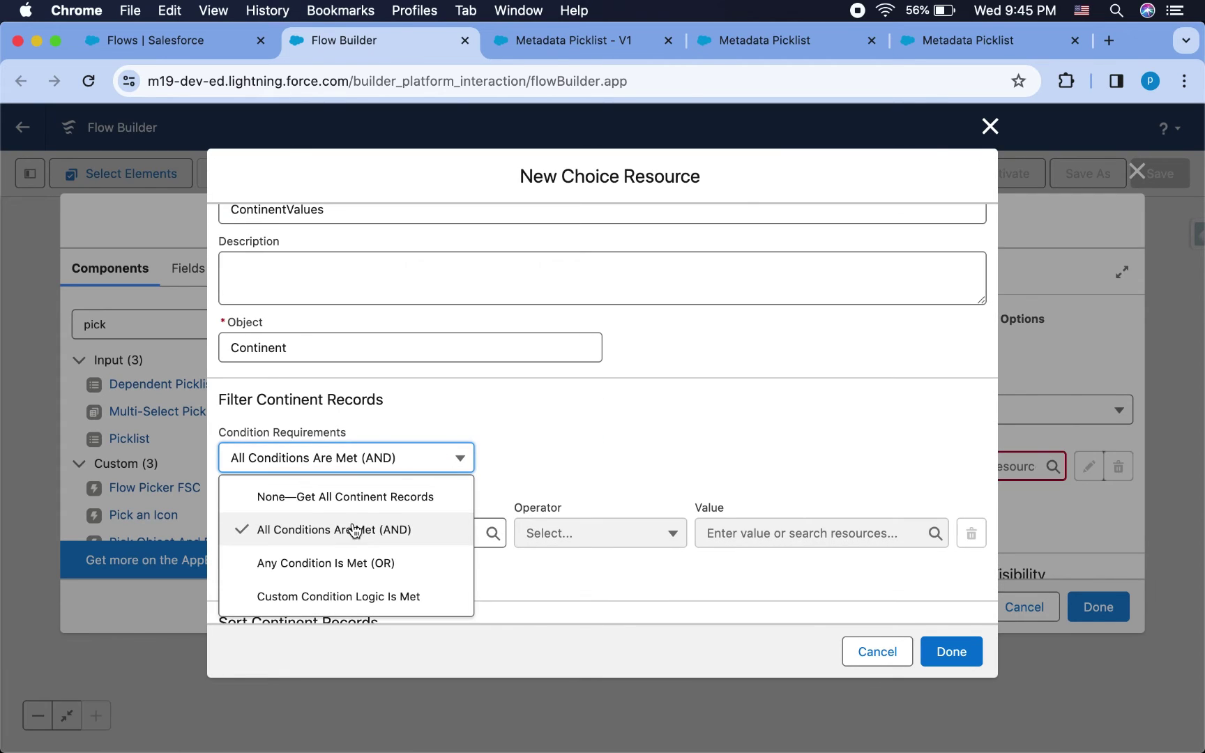
pyautogui.click(385, 497)
# Use Id as the choice value and Label as the choice label, then save the choice set.
pyautogui.scroll(-2, 385, 498)
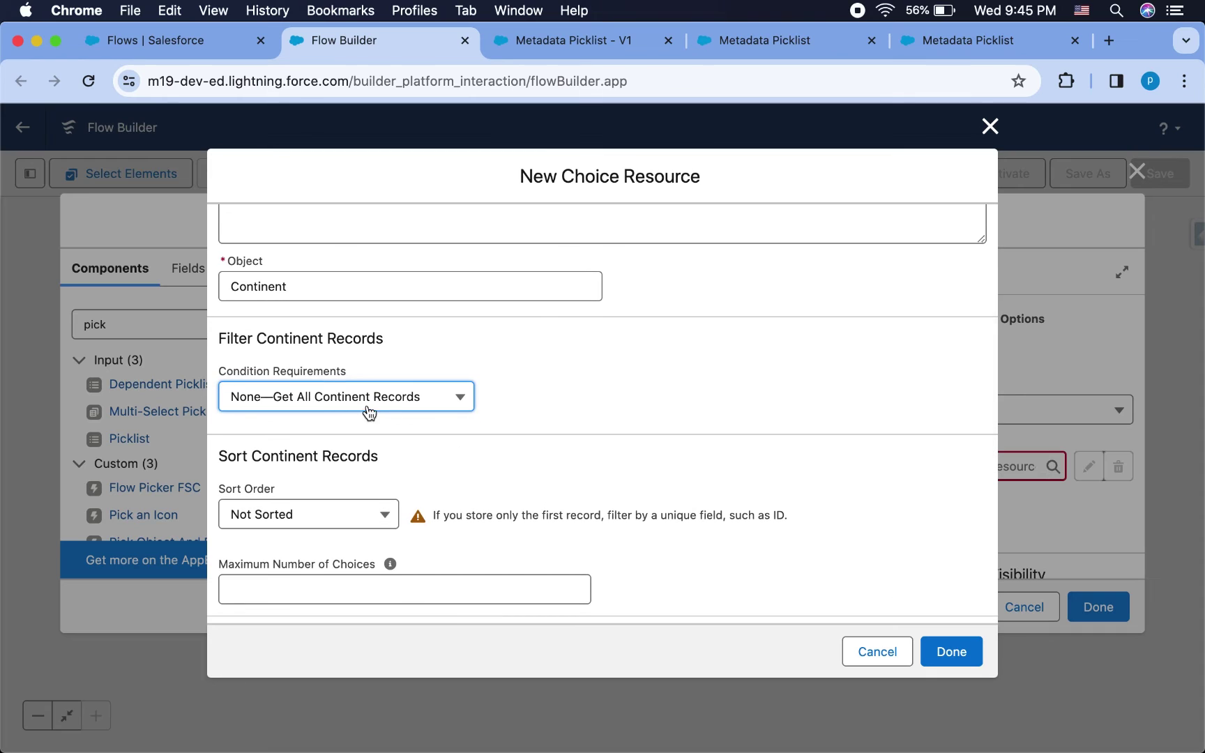
pyautogui.scroll(-5, 531, 465)
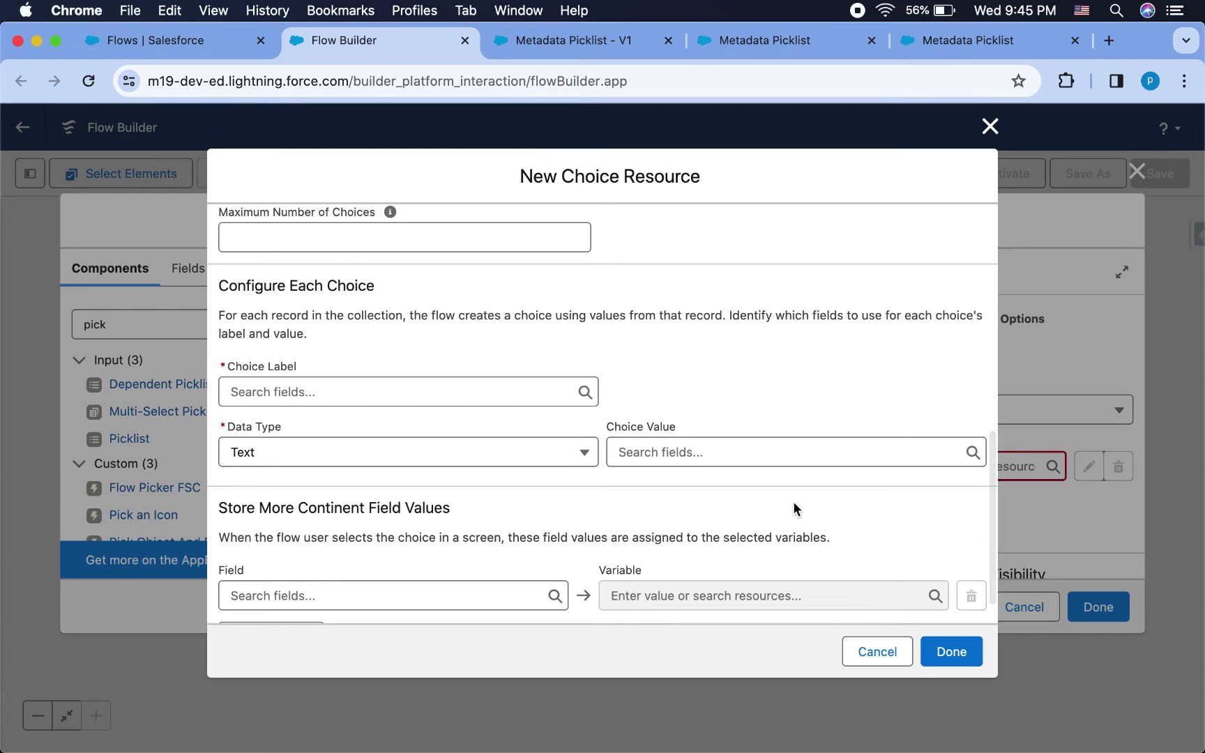
pyautogui.scroll(-1, 796, 509)
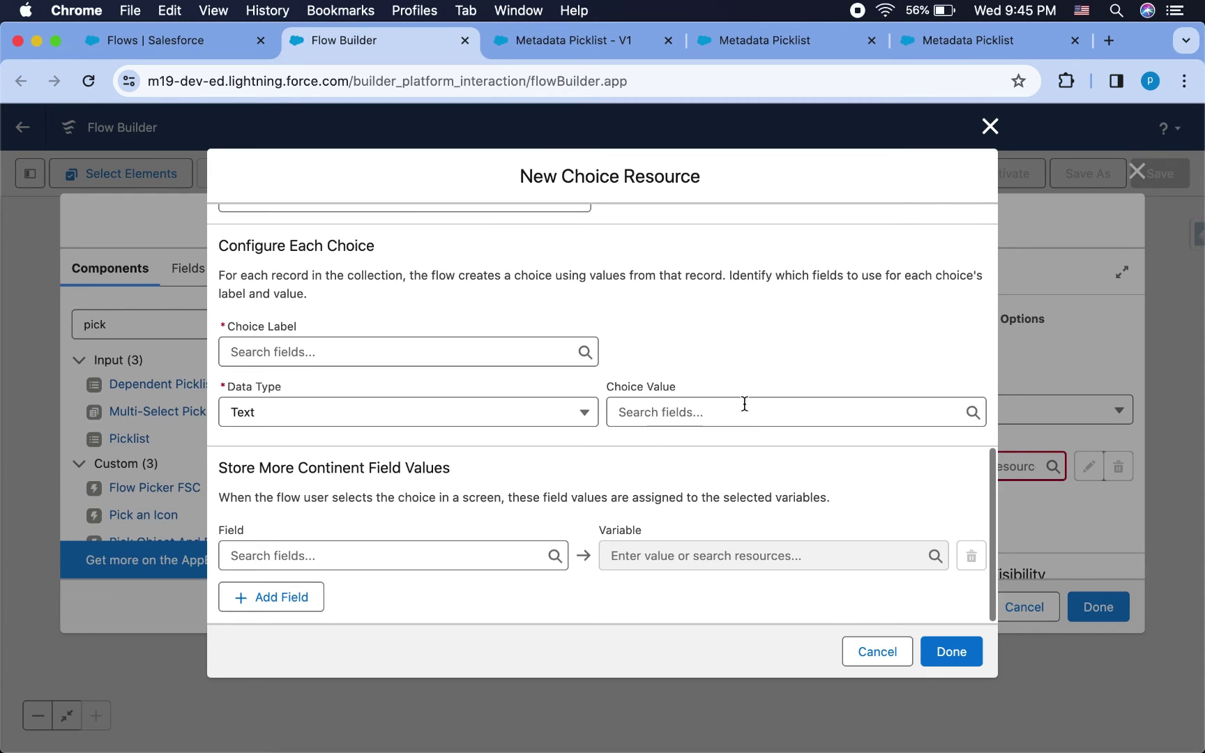
pyautogui.click(671, 419)
pyautogui.write('Id')
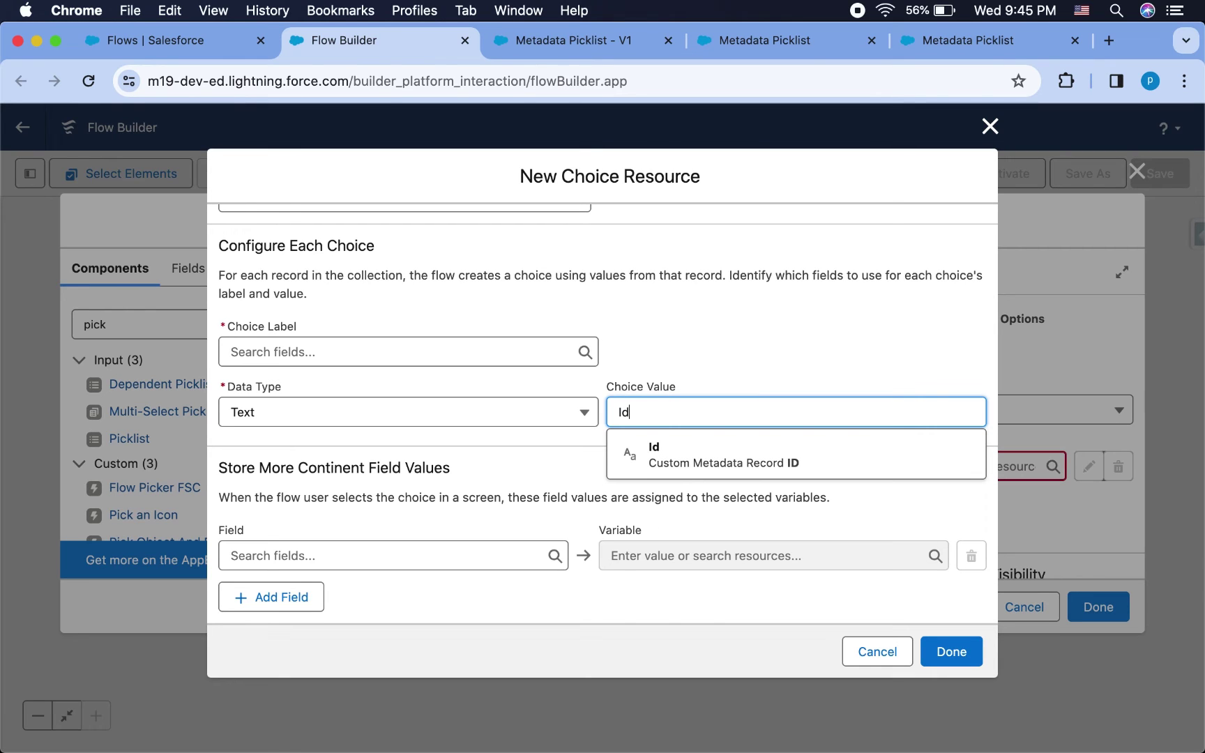
pyautogui.click(669, 453)
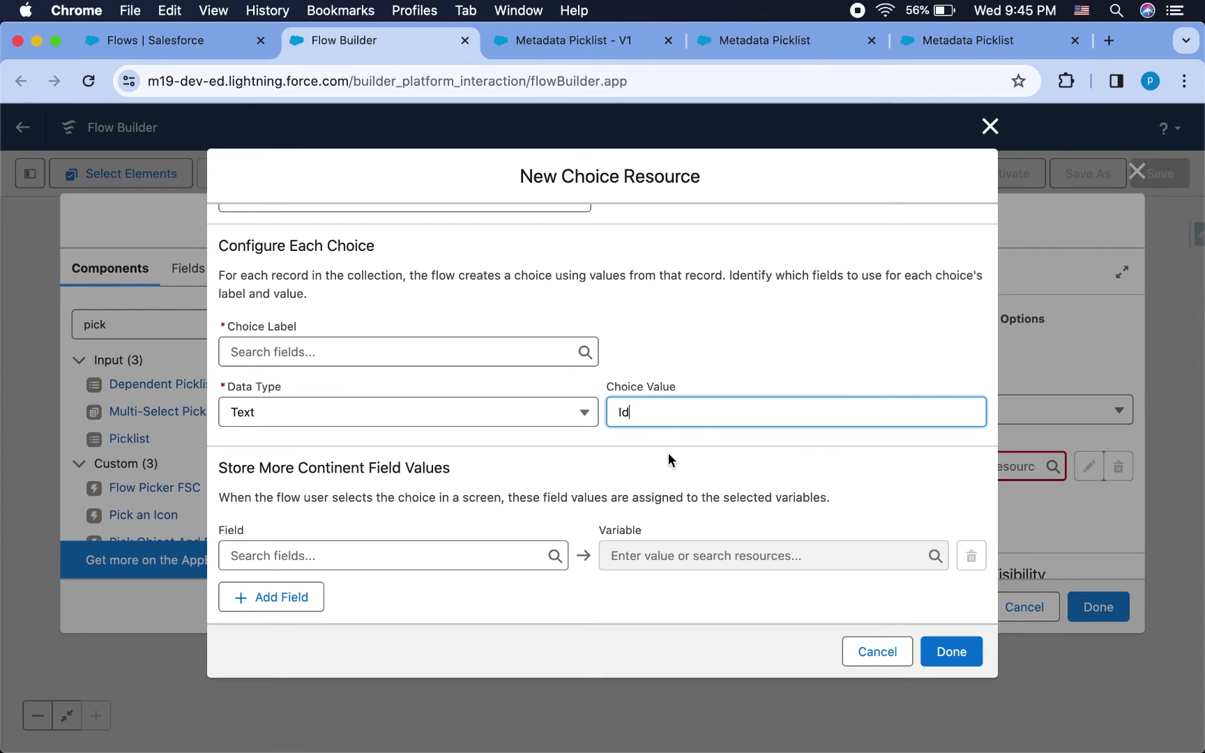
pyautogui.click(656, 476)
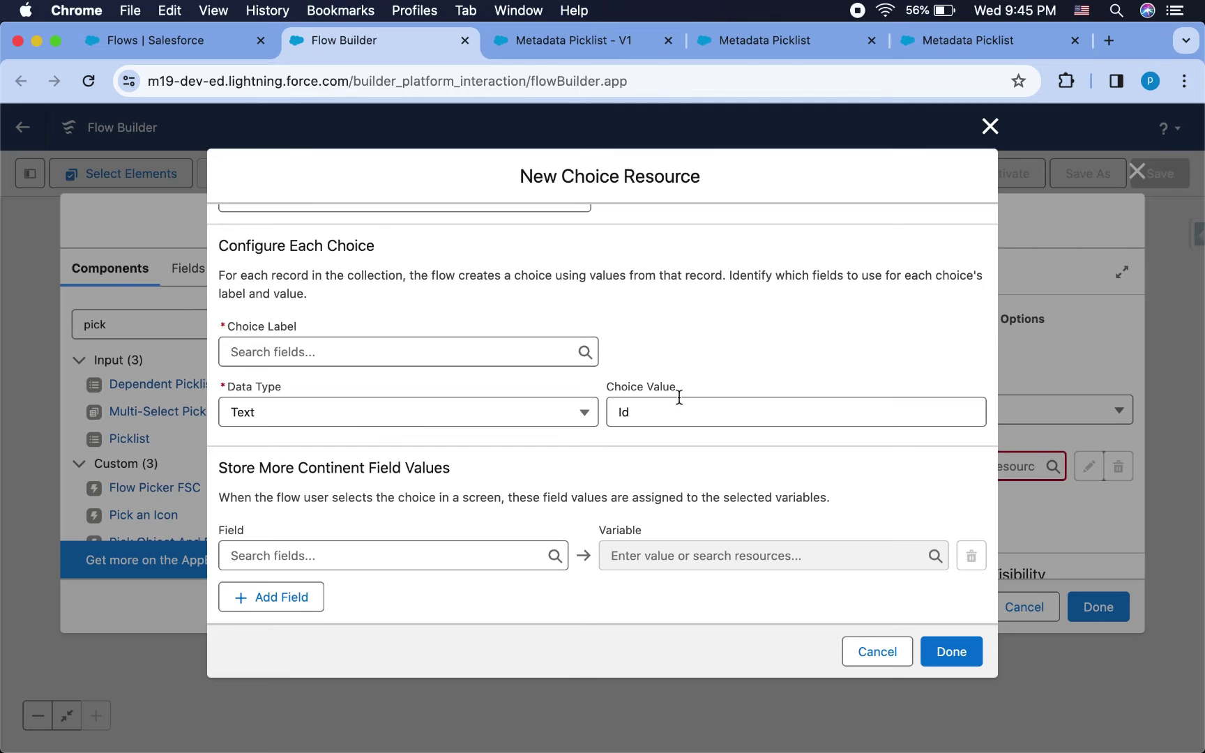
pyautogui.click(311, 344)
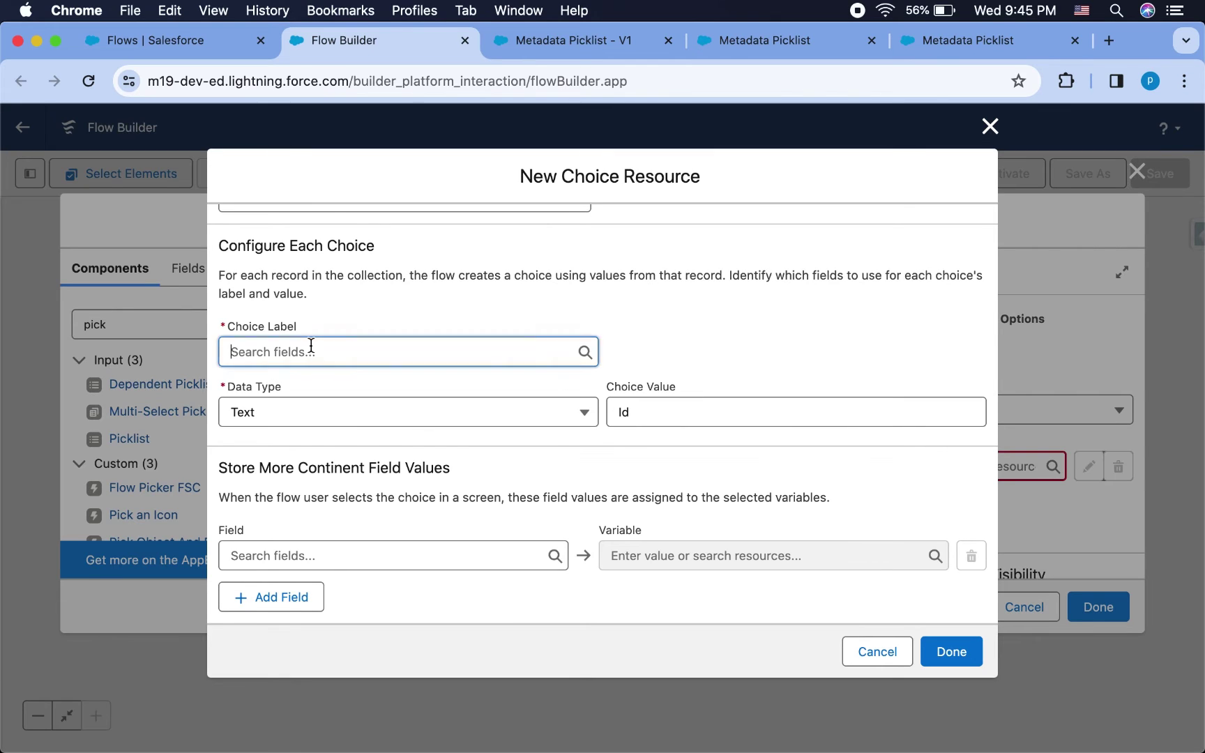
pyautogui.write('lan')
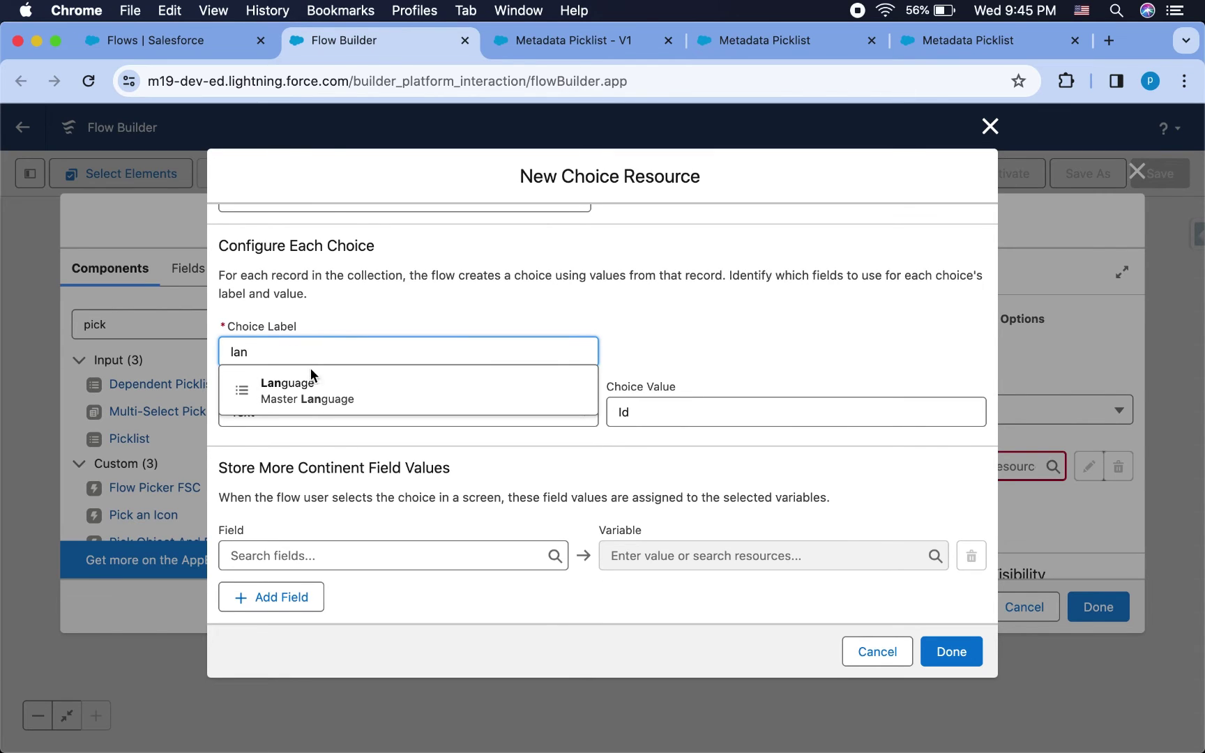
pyautogui.press('BackSpace')
pyautogui.click(309, 401)
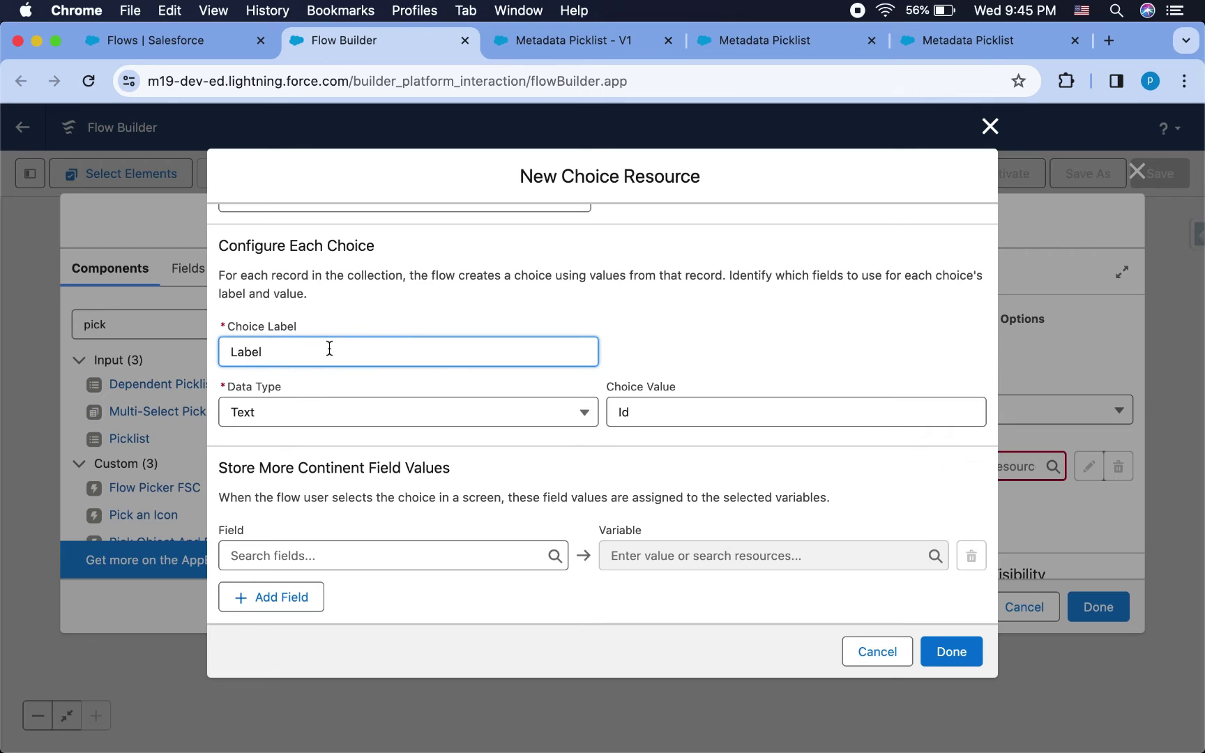
pyautogui.click(389, 323)
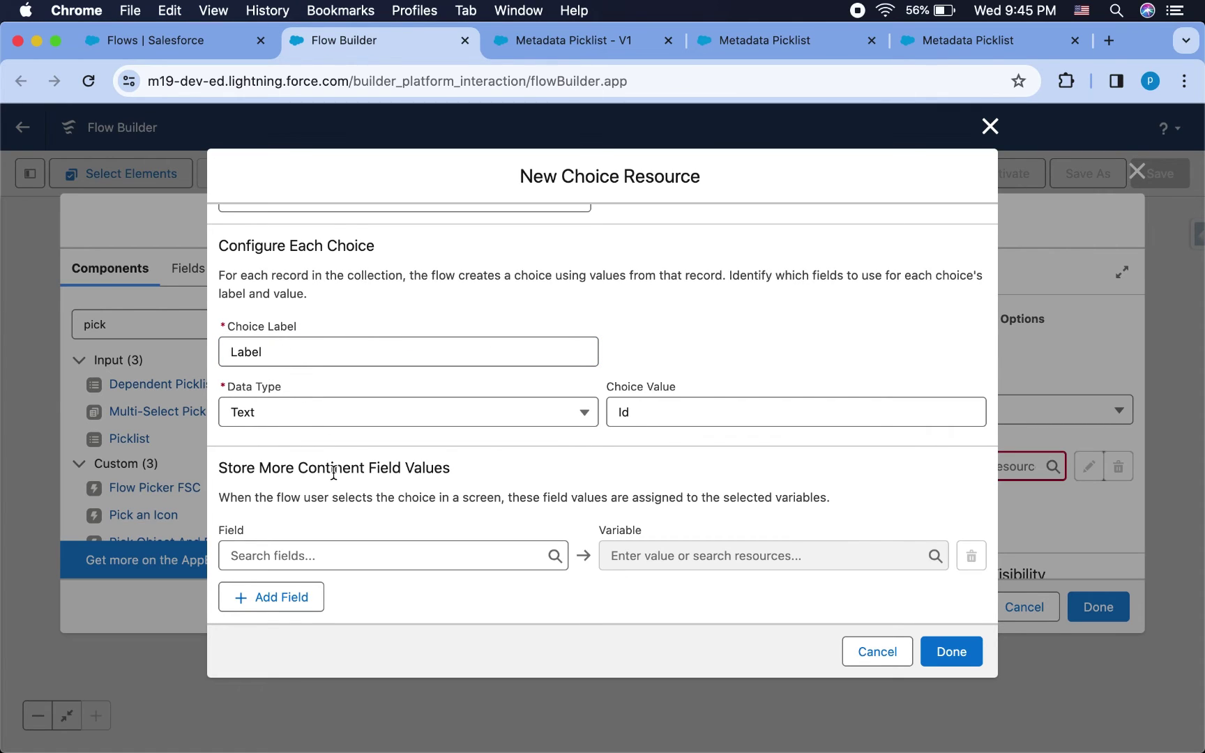
pyautogui.scroll(10, 512, 441)
pyautogui.click(953, 659)
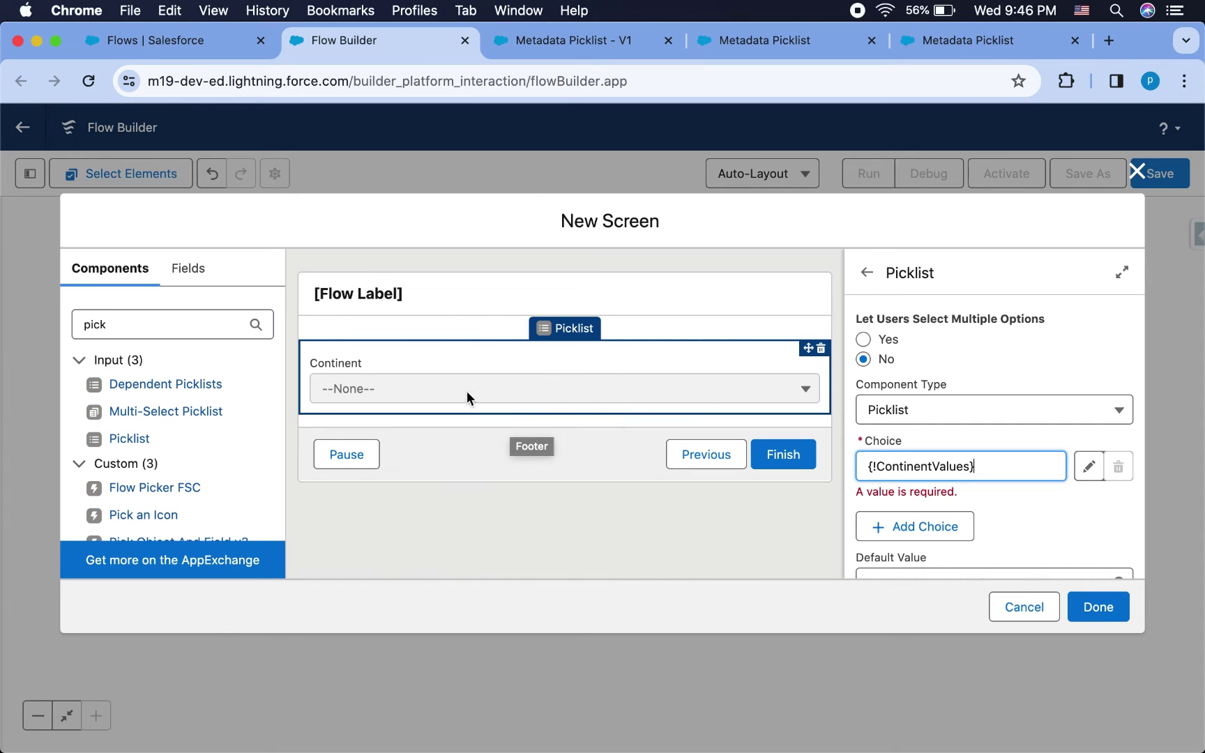
# Finish the Continent Screen and add a new element below it on the canvas.
pyautogui.click(1092, 612)
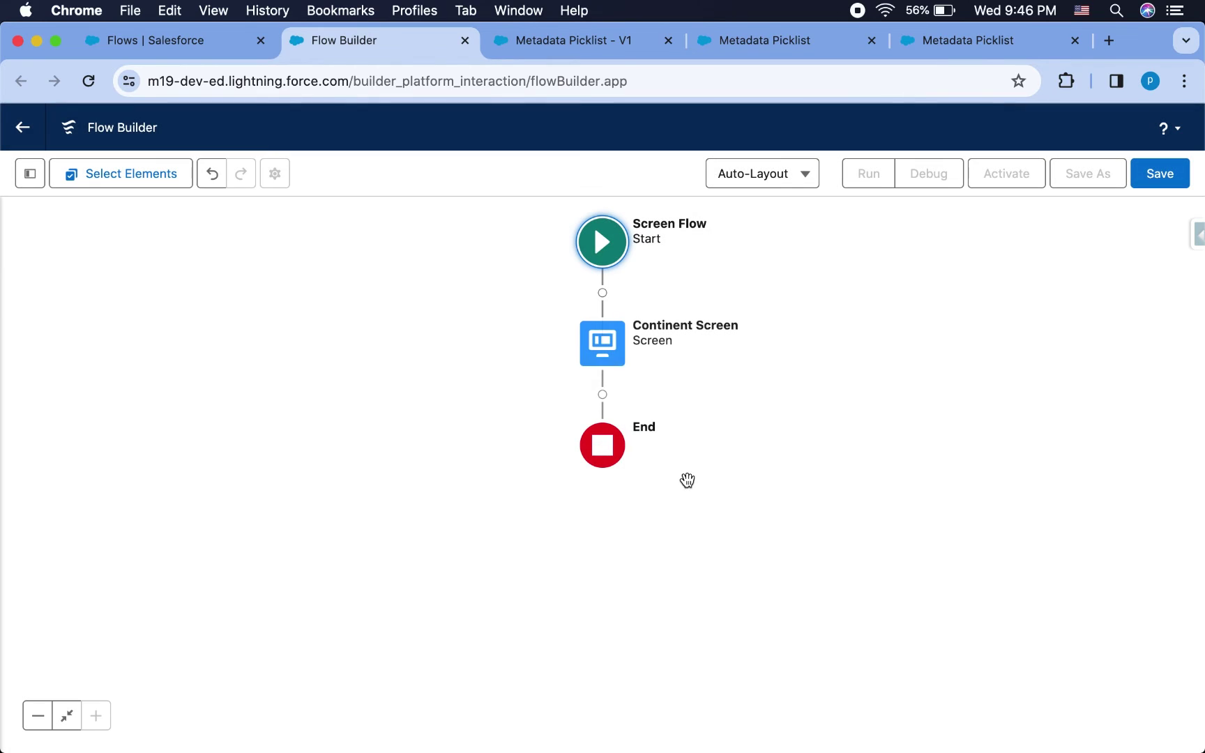
pyautogui.click(603, 394)
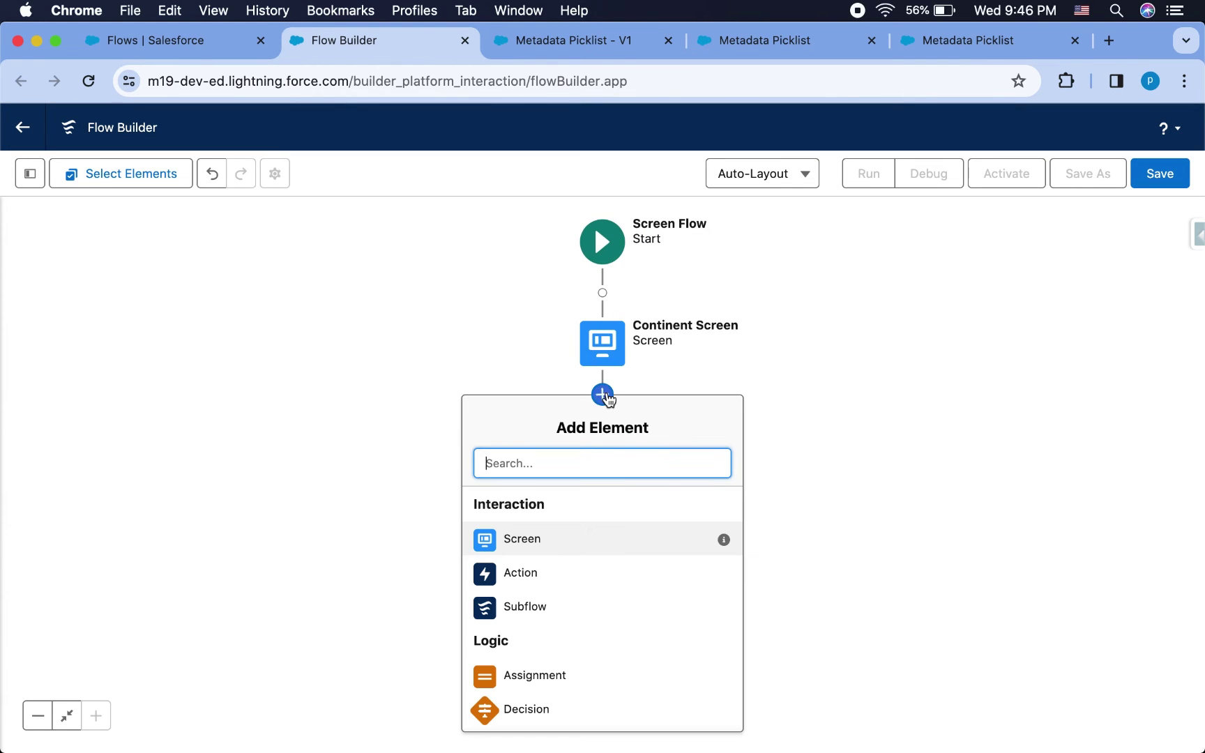
# Add a screen labelled Country Screen holding a Picklist component.
pyautogui.click(516, 548)
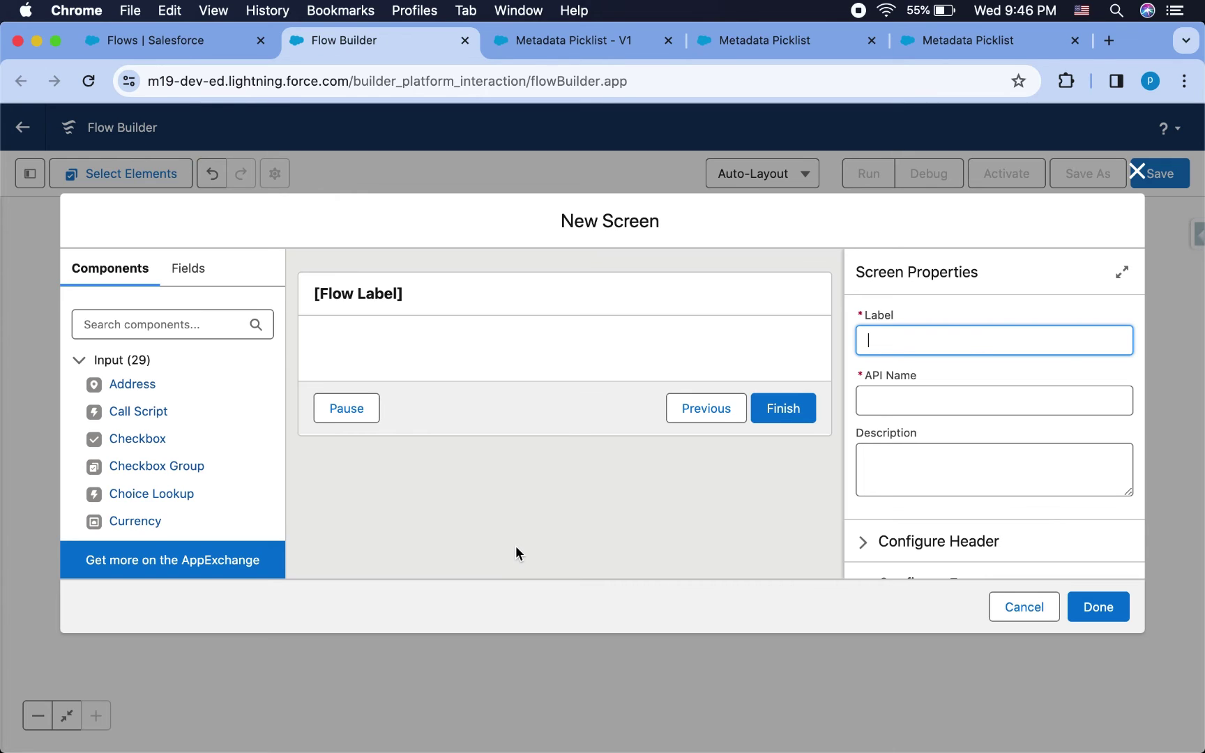
pyautogui.click(210, 325)
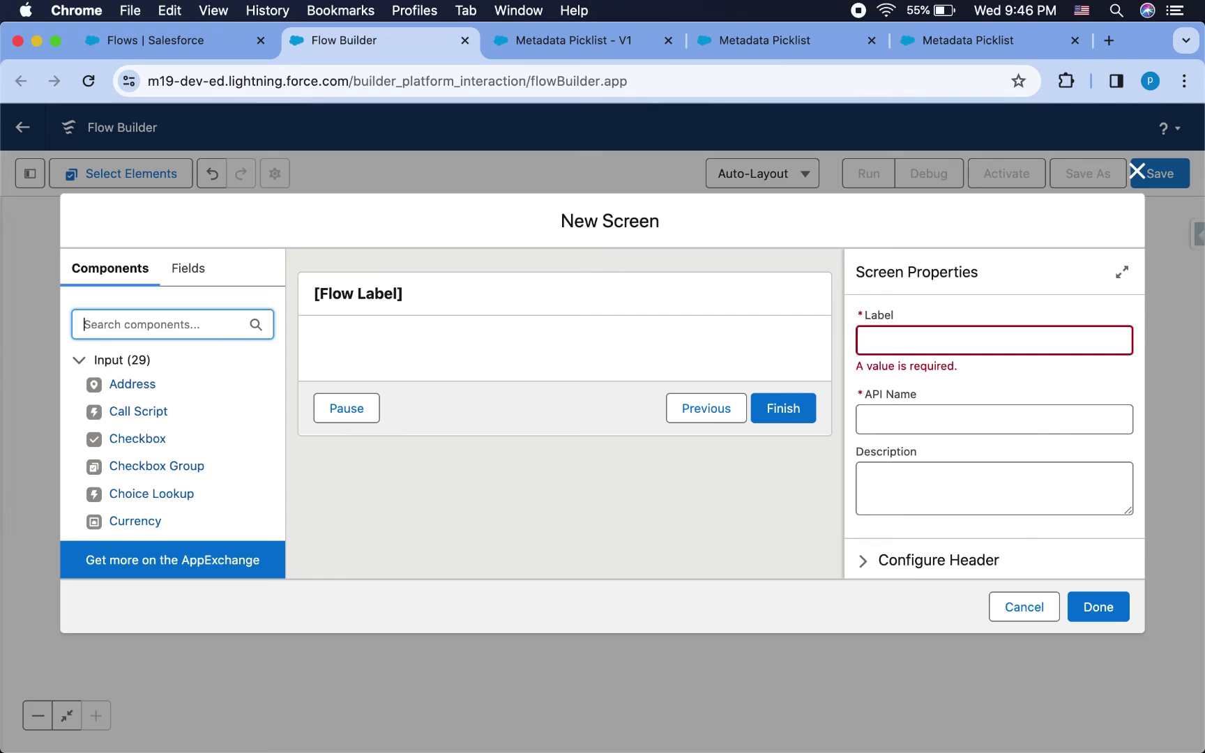
pyautogui.write('pic')
pyautogui.moveTo(132, 438); pyautogui.dragTo(418, 357)
pyautogui.click(464, 301)
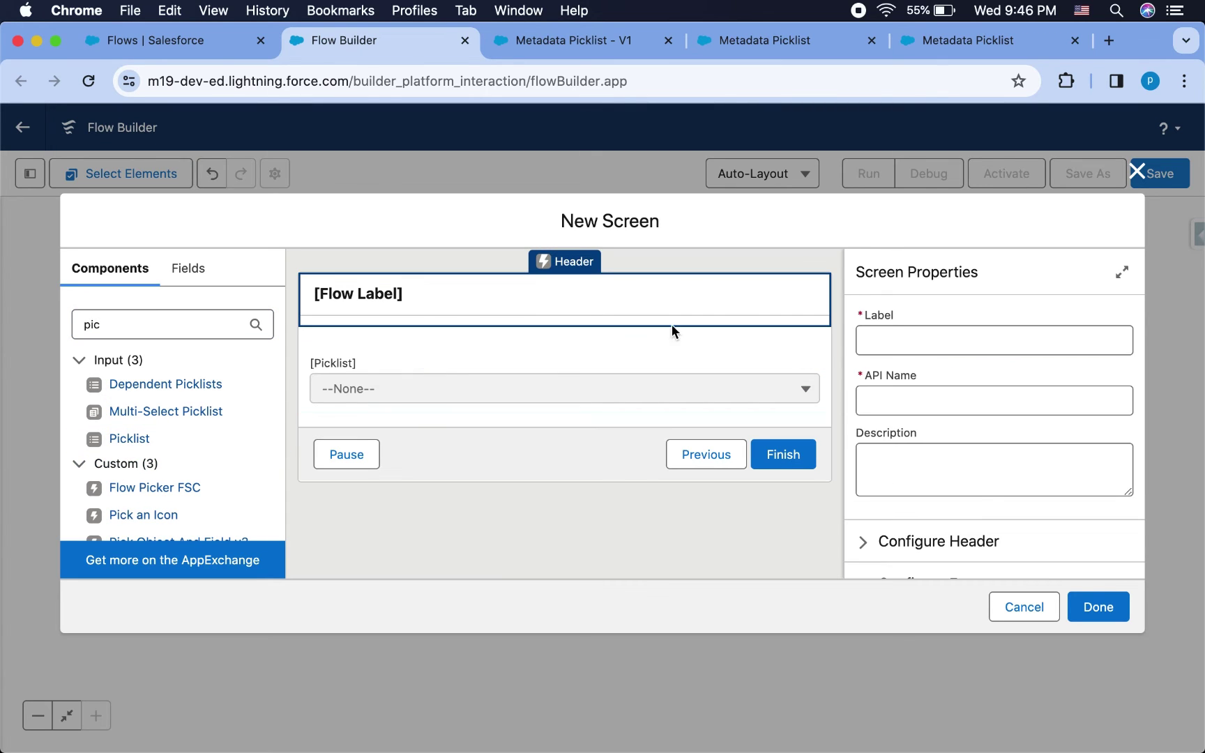
pyautogui.click(891, 336)
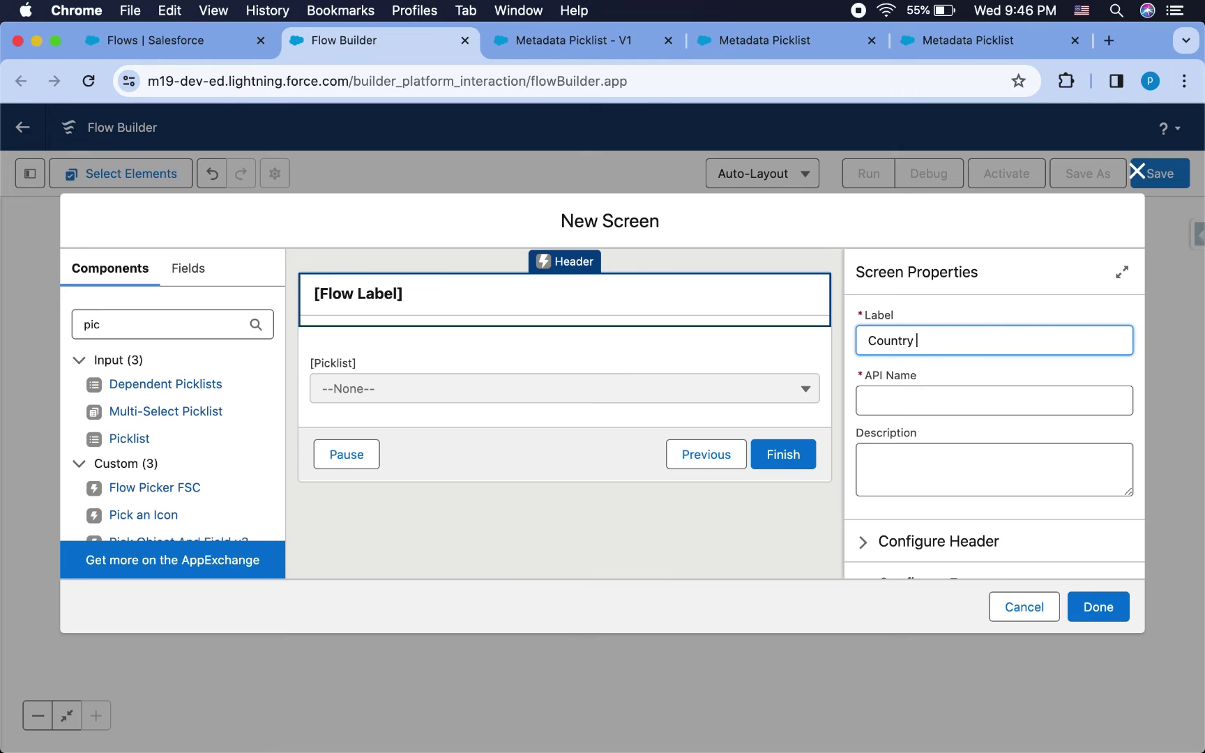
# Label the picklist 'country' and begin defining its choices.
pyautogui.click(671, 361)
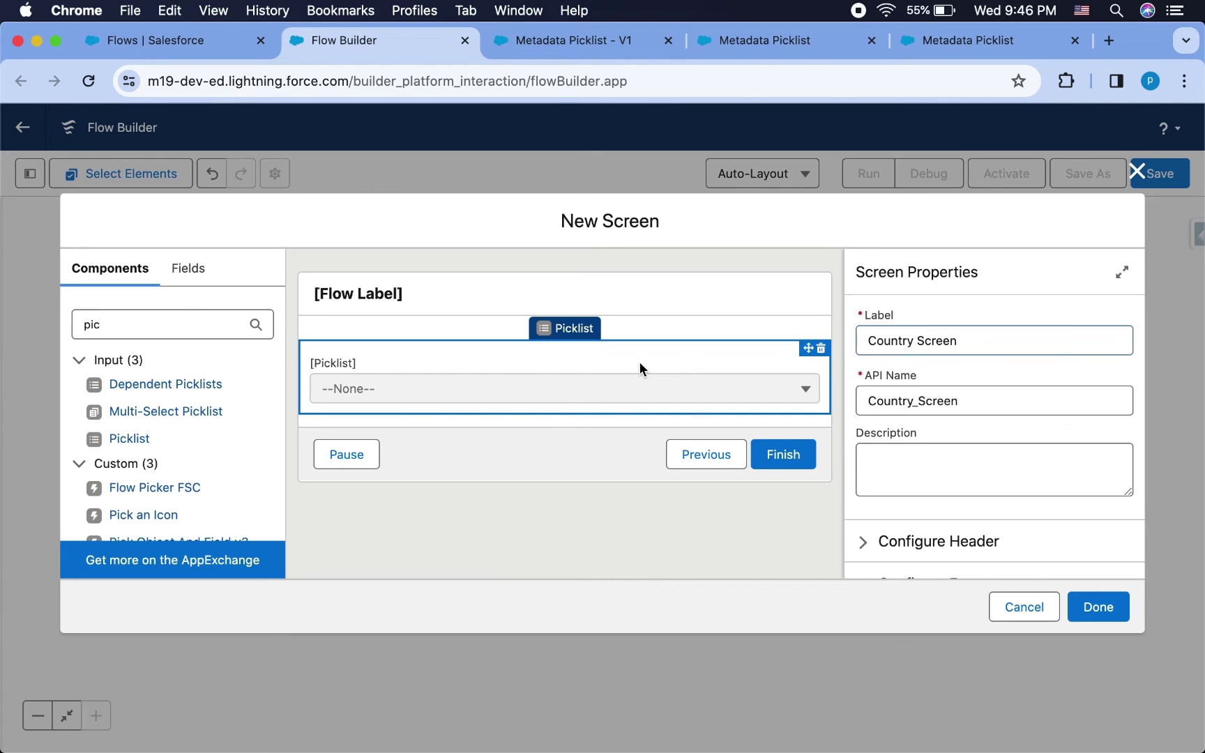
pyautogui.click(877, 334)
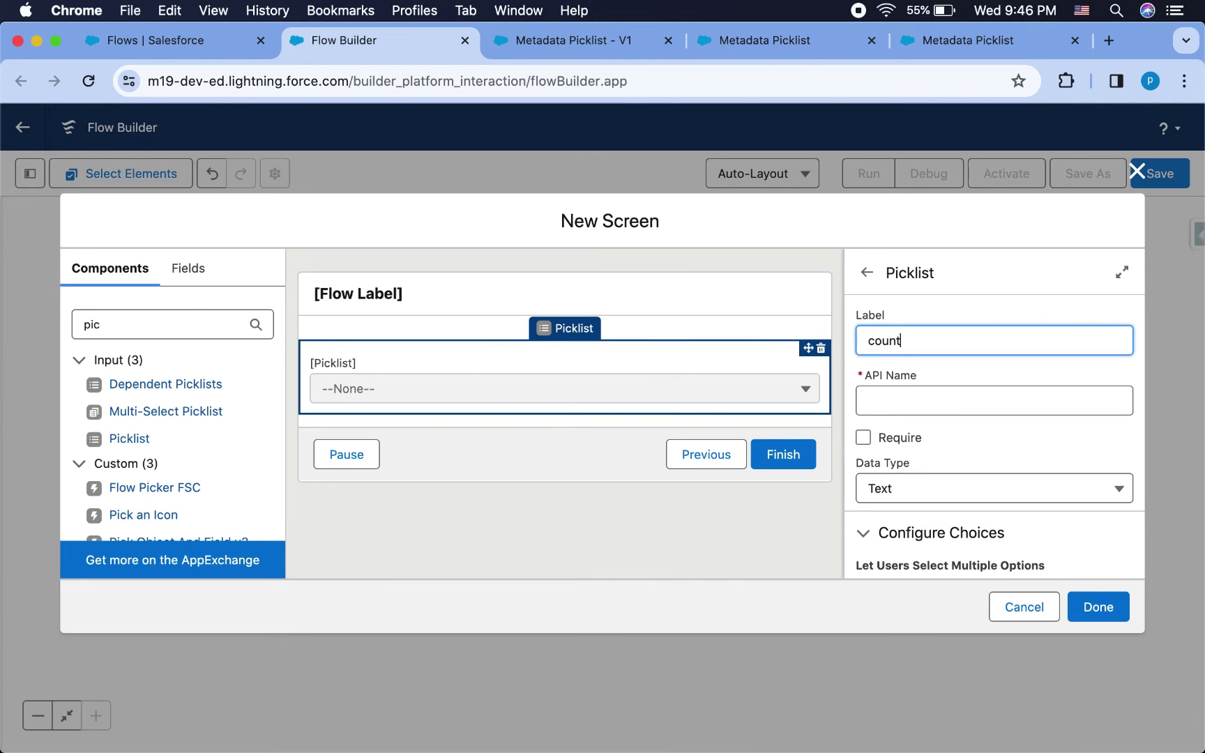
pyautogui.press('Tab')
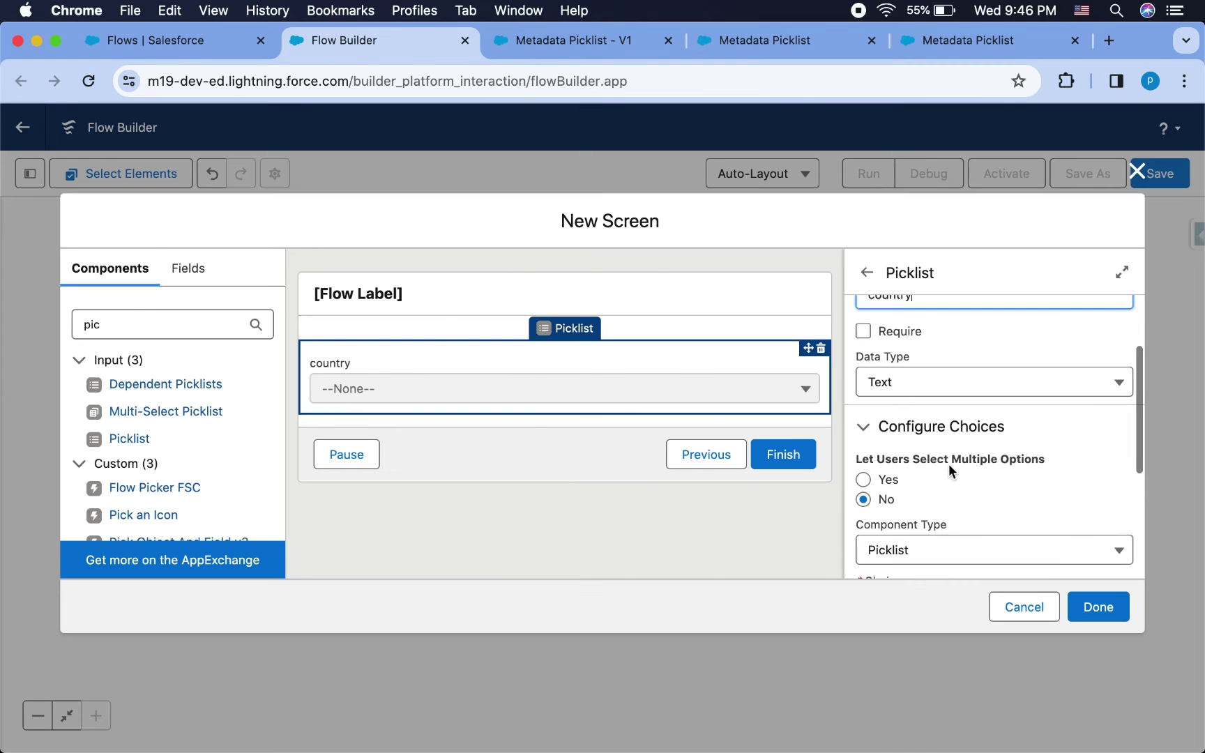
pyautogui.scroll(-3, 948, 465)
pyautogui.click(942, 505)
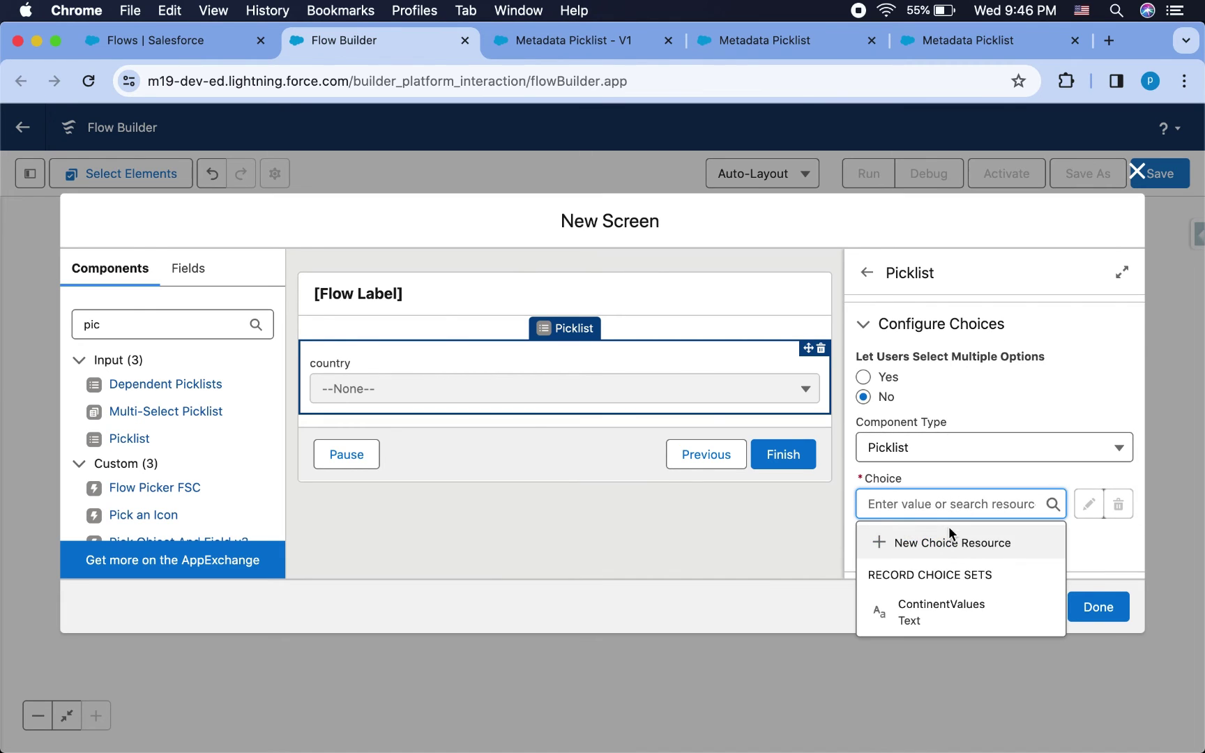
# Create a Record Choice Set named listOfCountries using the Country (Country__mdt) object.
pyautogui.click(983, 549)
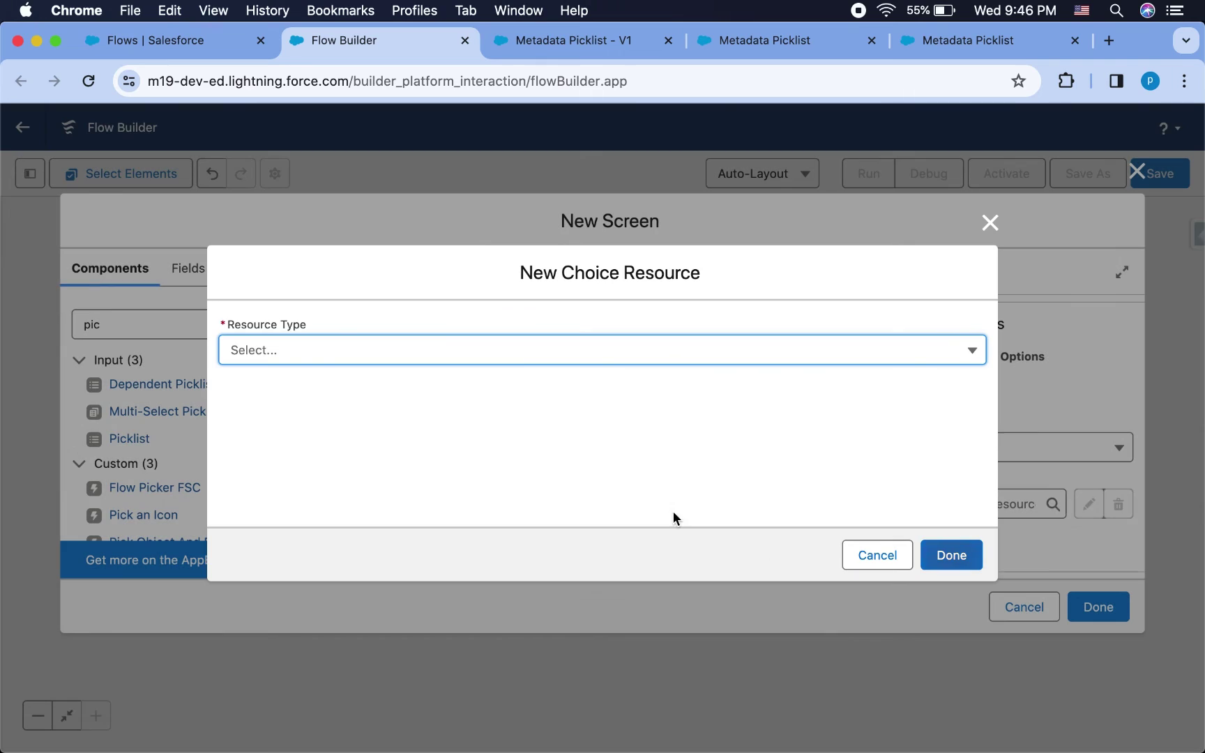
pyautogui.click(519, 363)
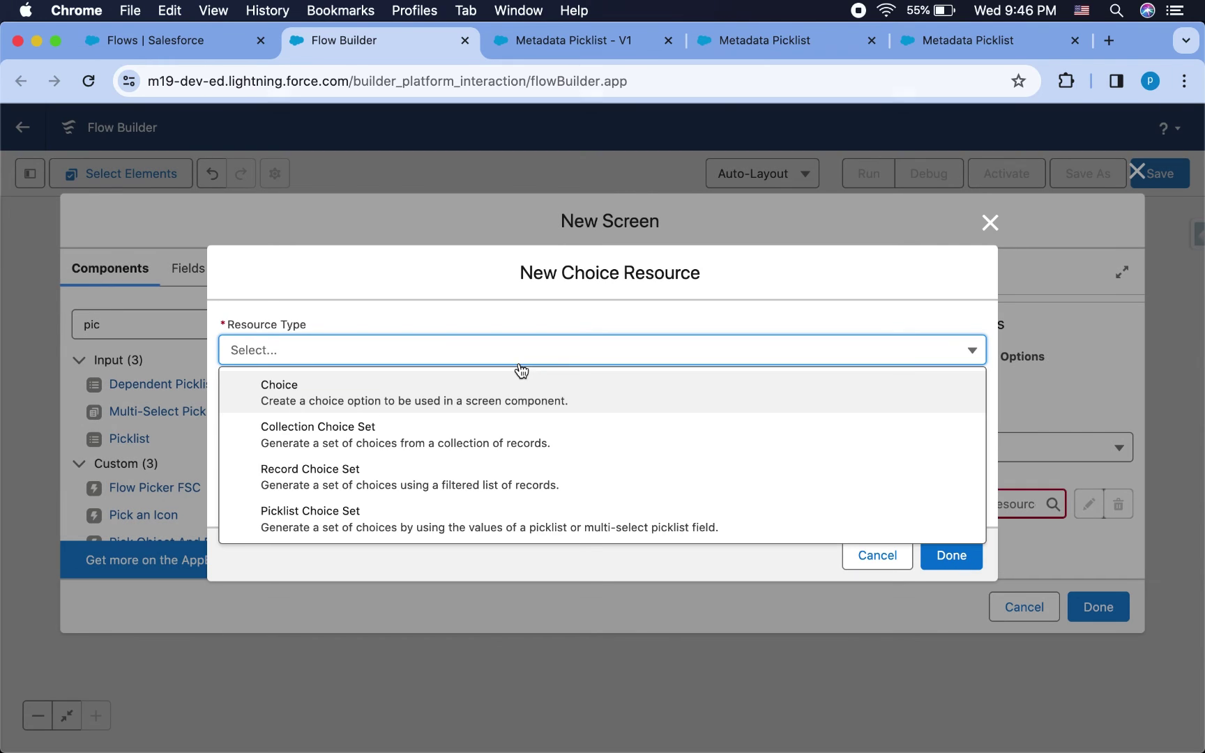
pyautogui.click(478, 501)
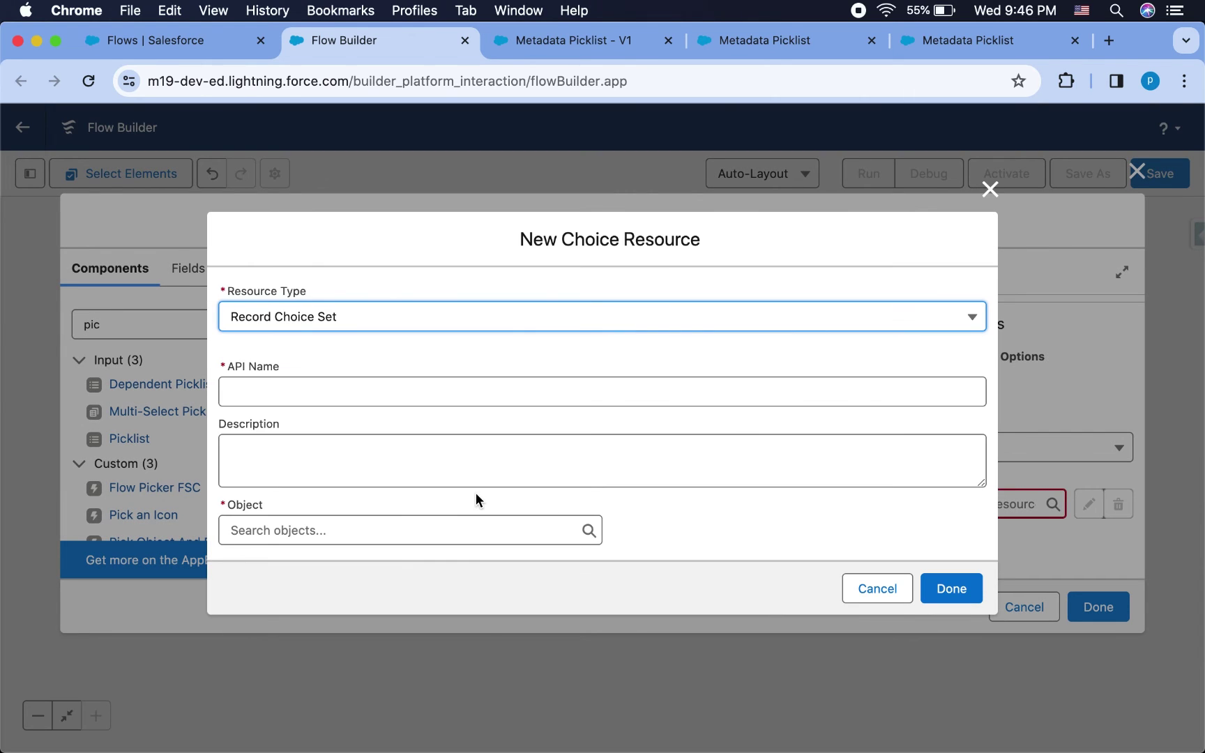
pyautogui.click(505, 400)
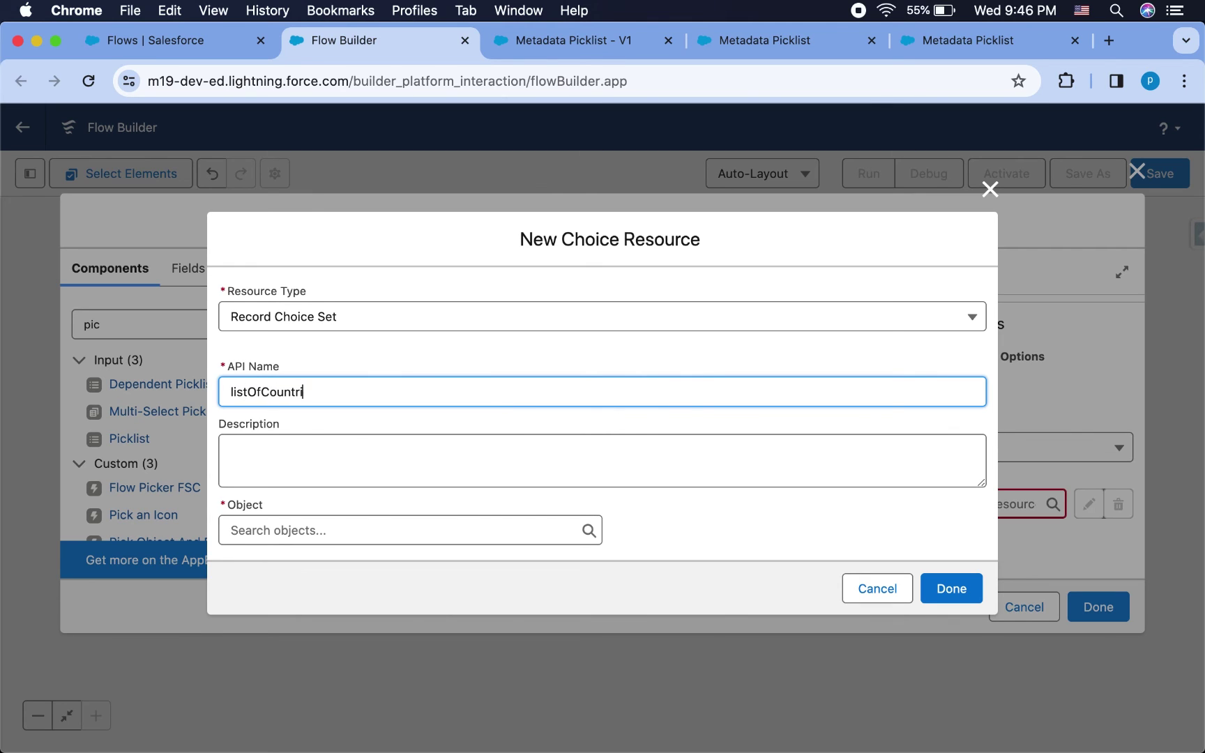
pyautogui.click(475, 529)
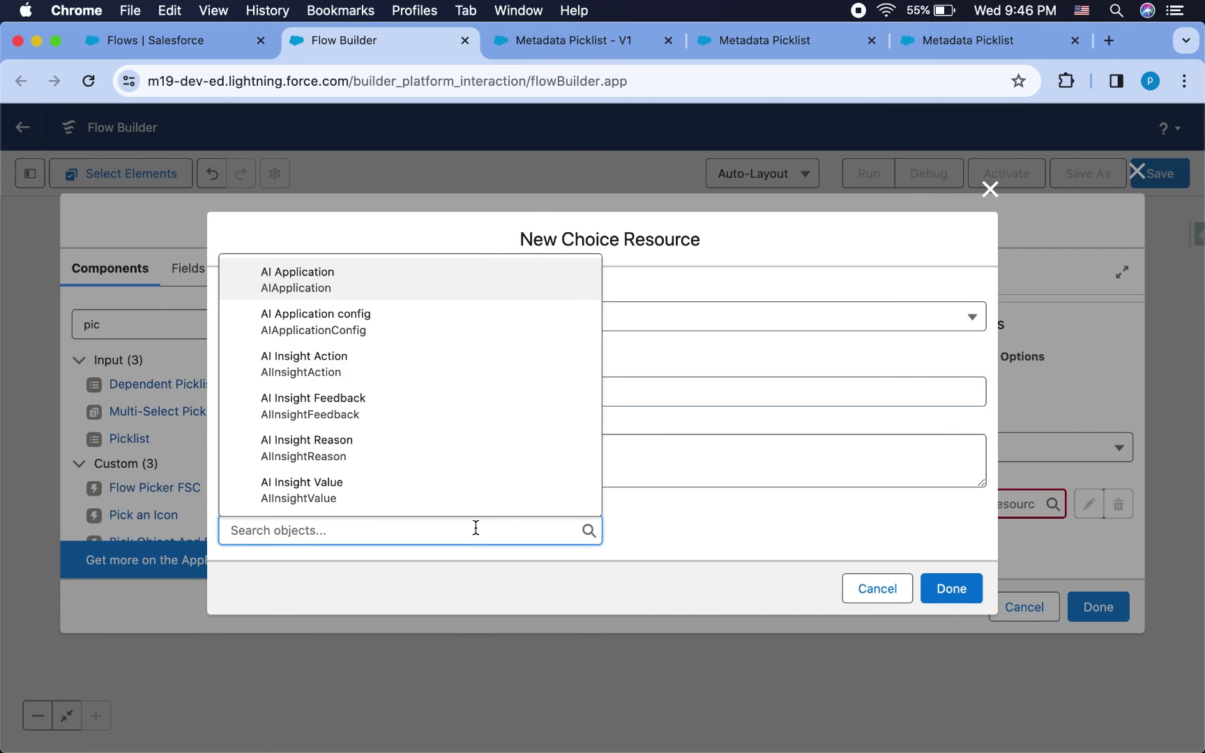
pyautogui.write('country')
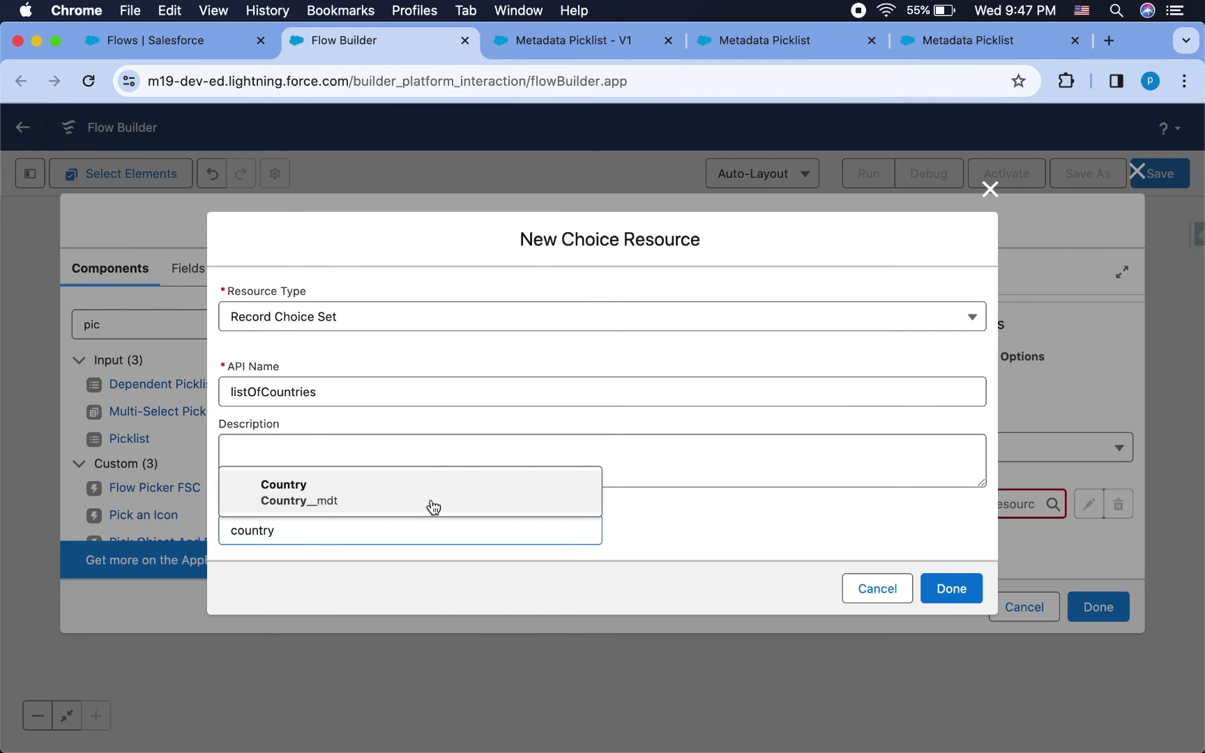
pyautogui.click(433, 507)
pyautogui.scroll(-5, 552, 475)
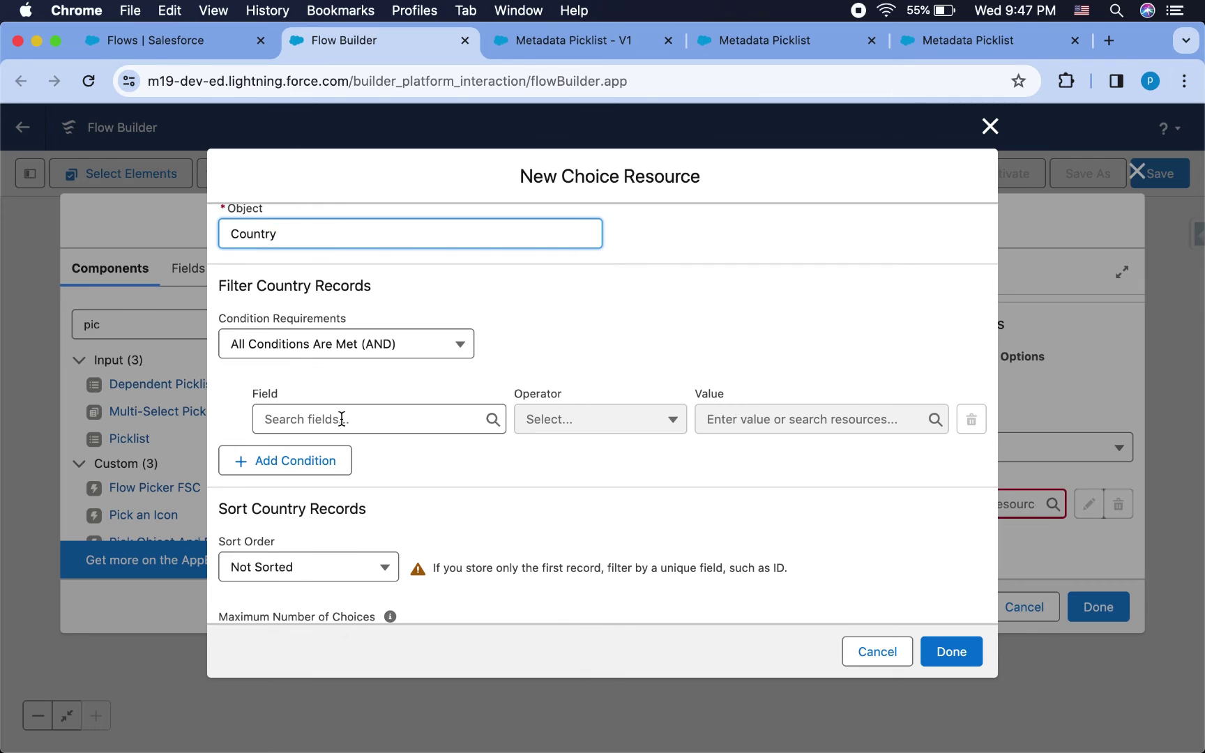
# Filter the Country records so Continent__c Equals {!Continent}.
pyautogui.click(380, 419)
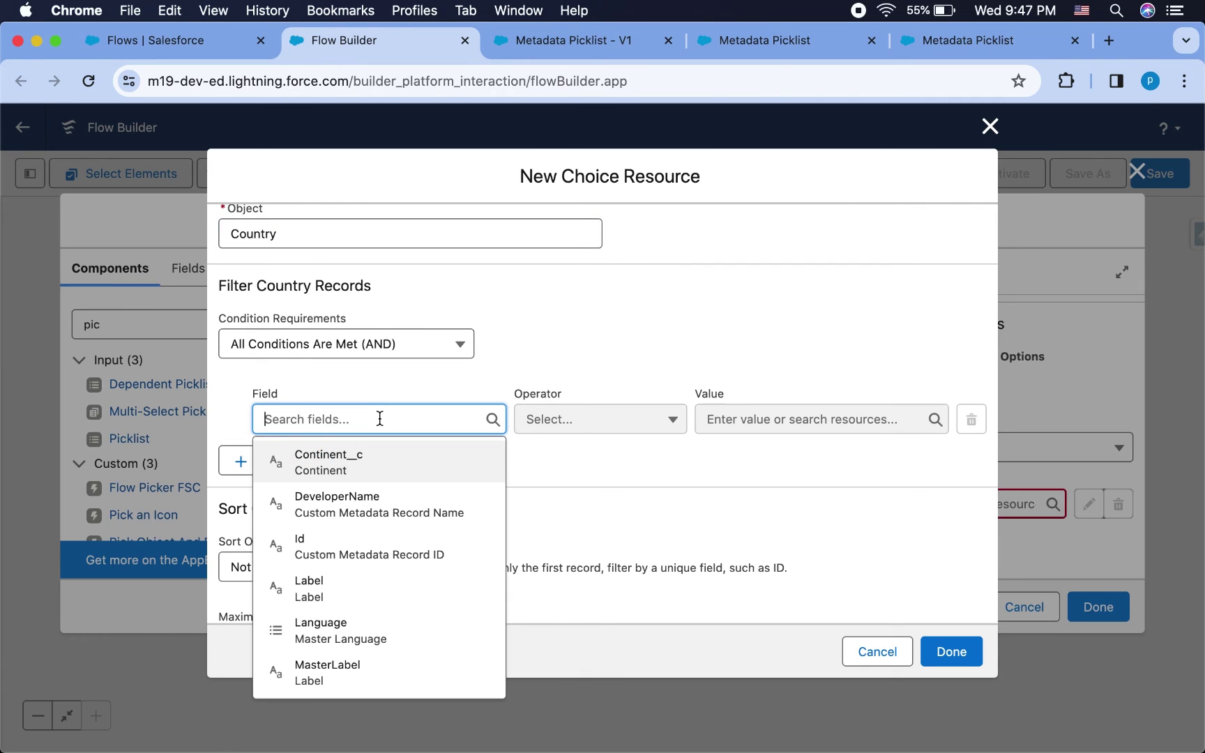
pyautogui.click(356, 470)
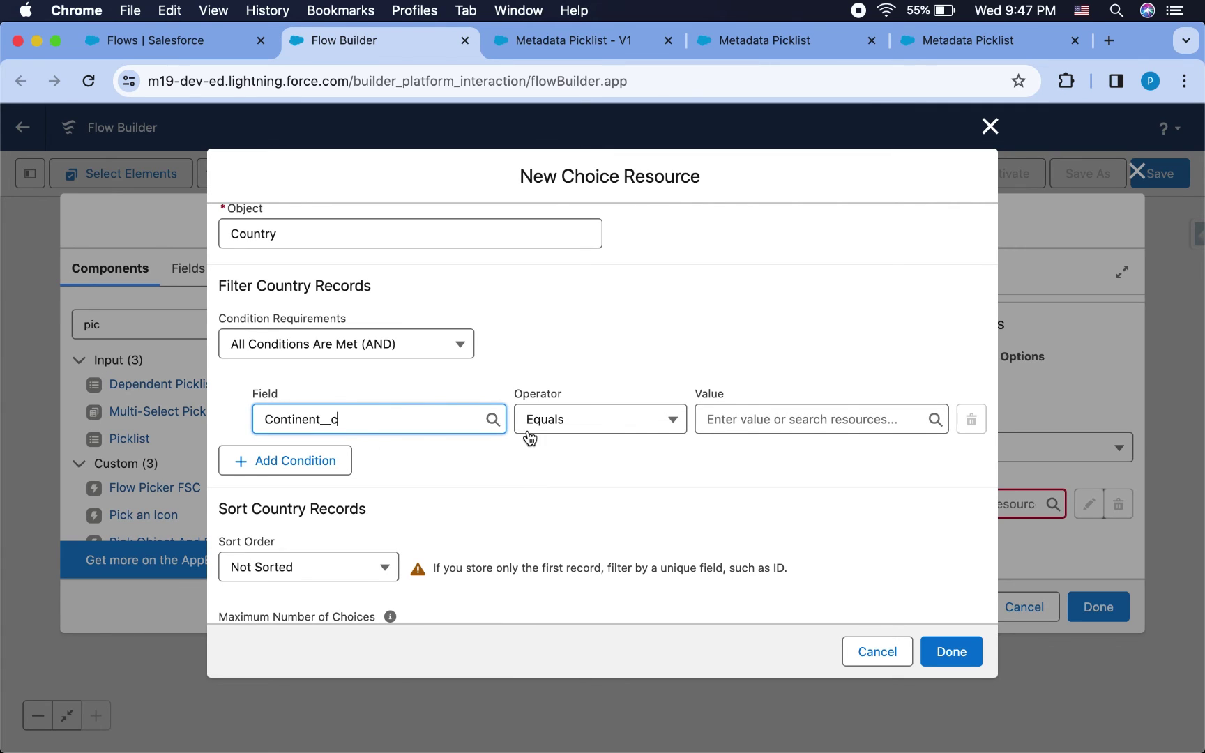
pyautogui.click(754, 419)
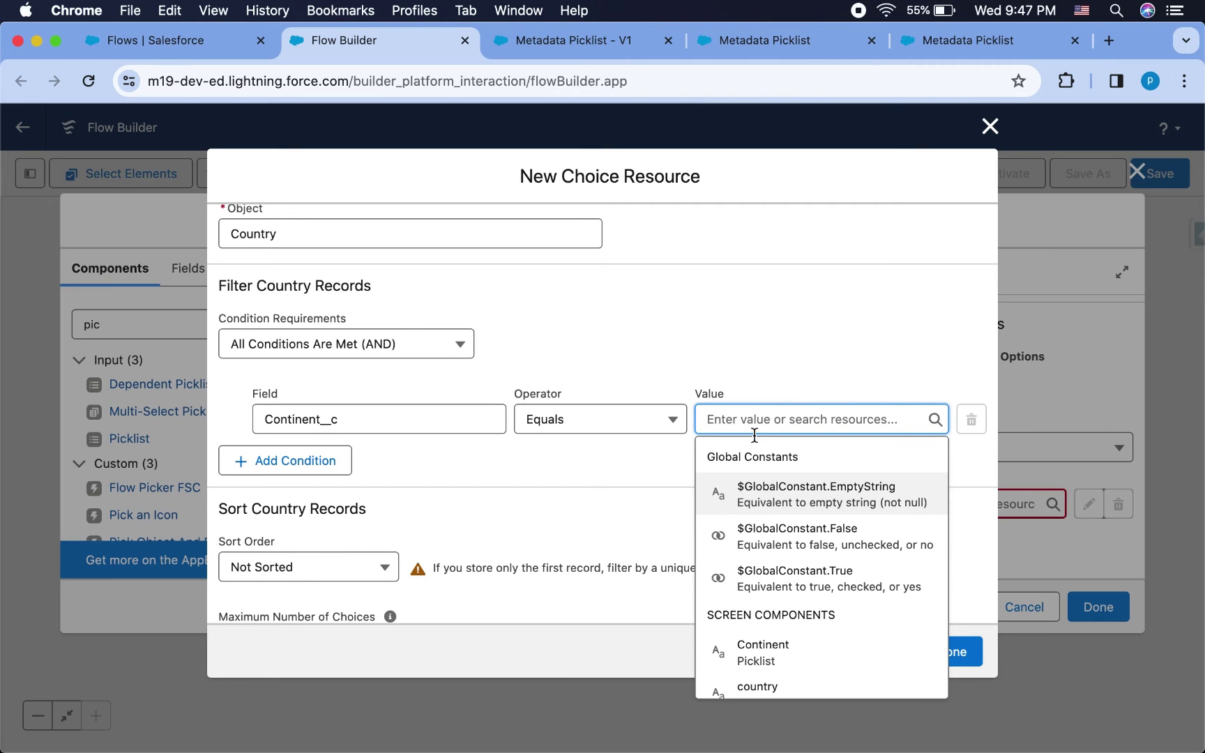
pyautogui.scroll(-1, 812, 635)
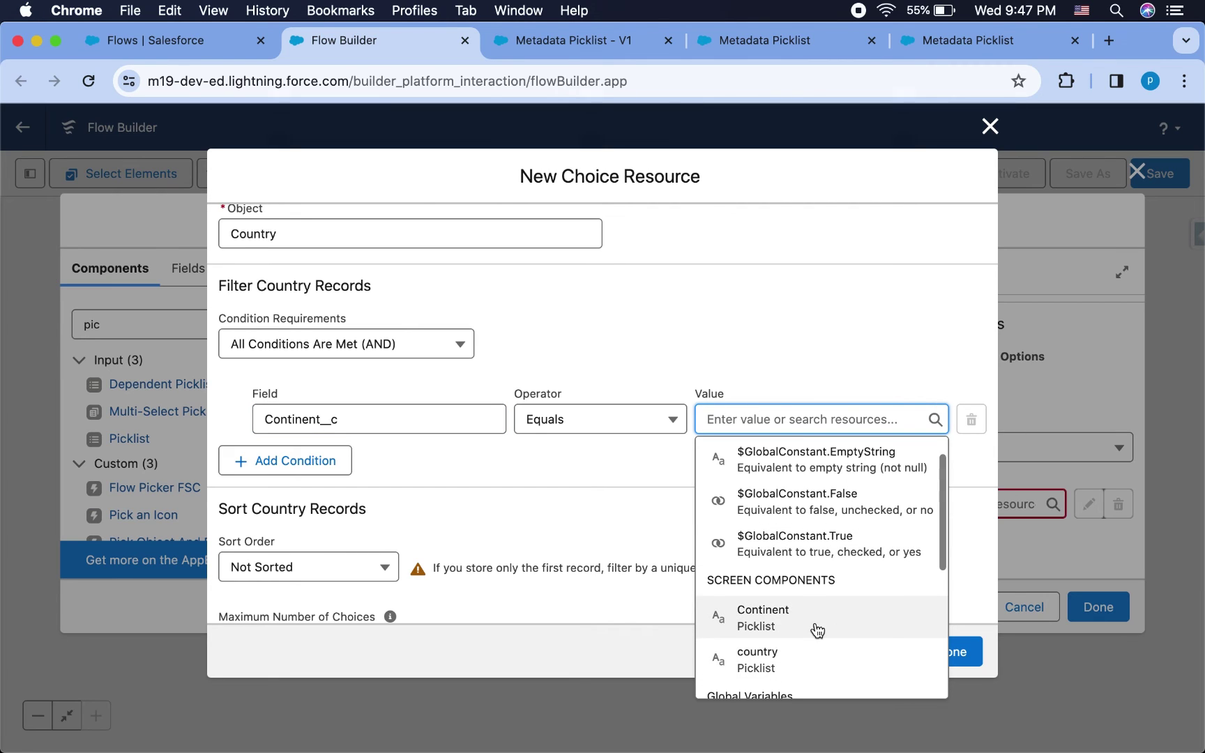
pyautogui.click(773, 623)
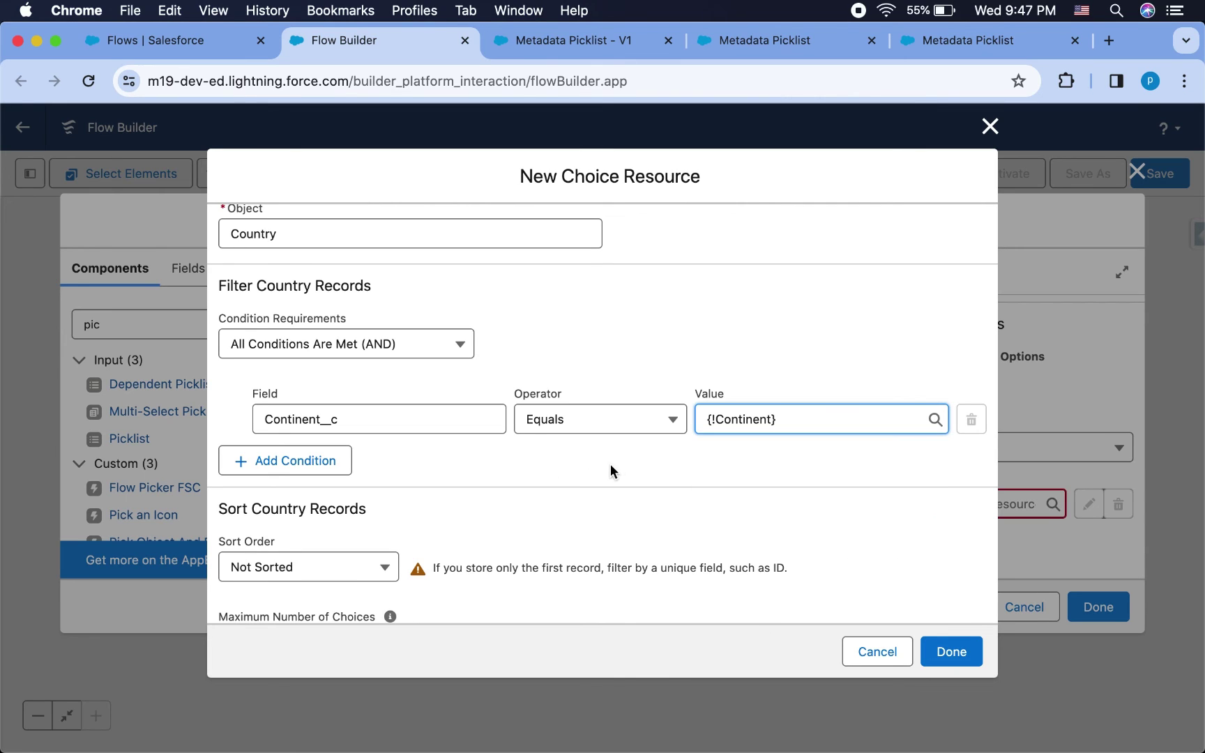
pyautogui.click(353, 419)
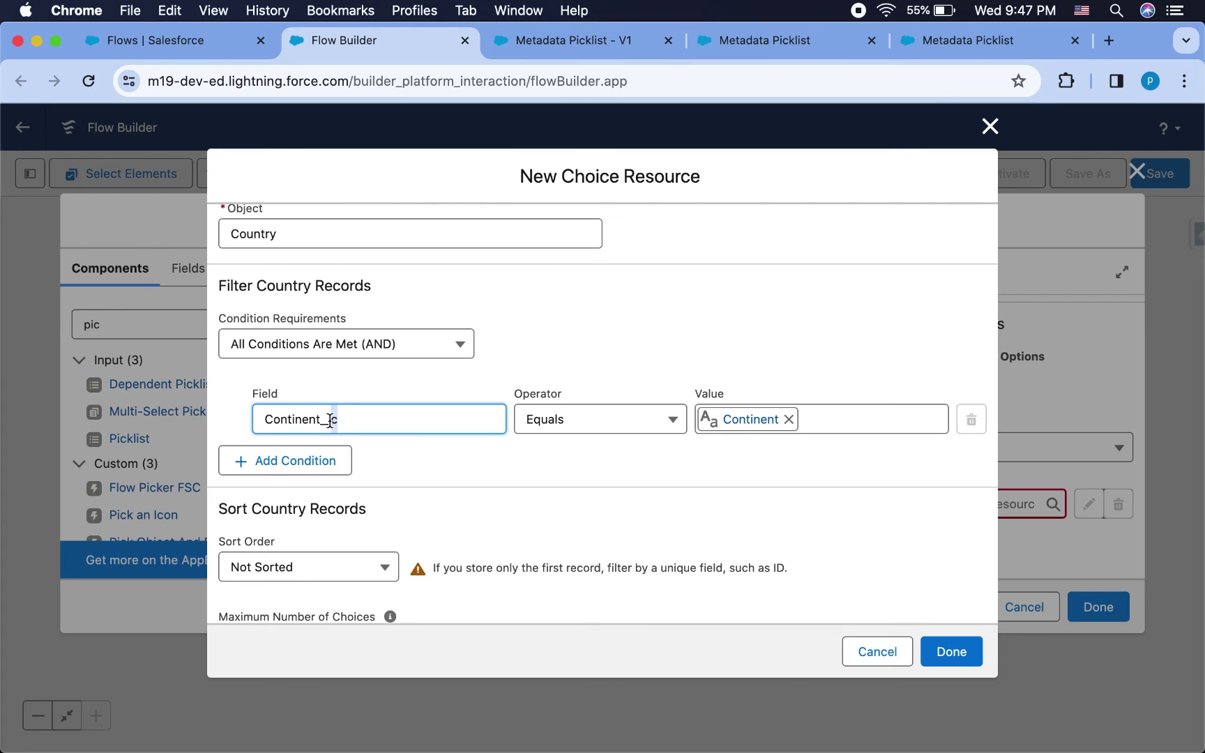
pyautogui.click(562, 466)
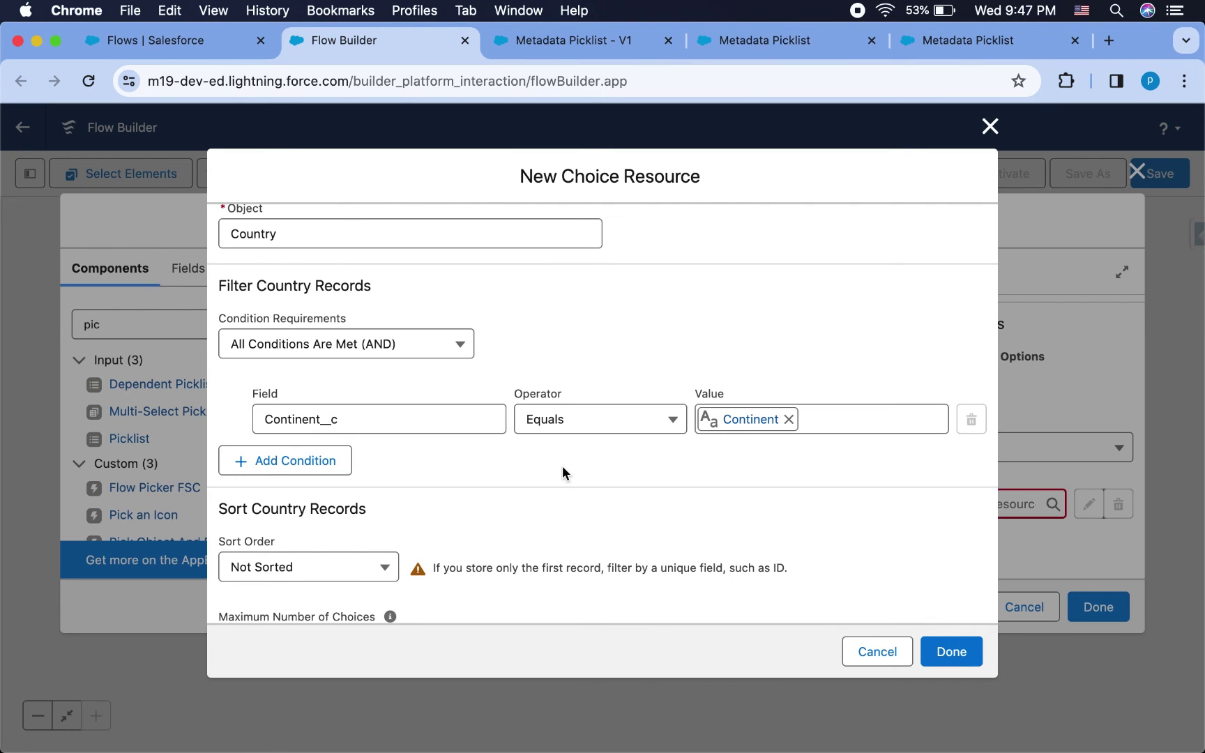
# Use Label as the choice label and Id as the choice value, then finish the choice set and screen.
pyautogui.scroll(-5, 563, 466)
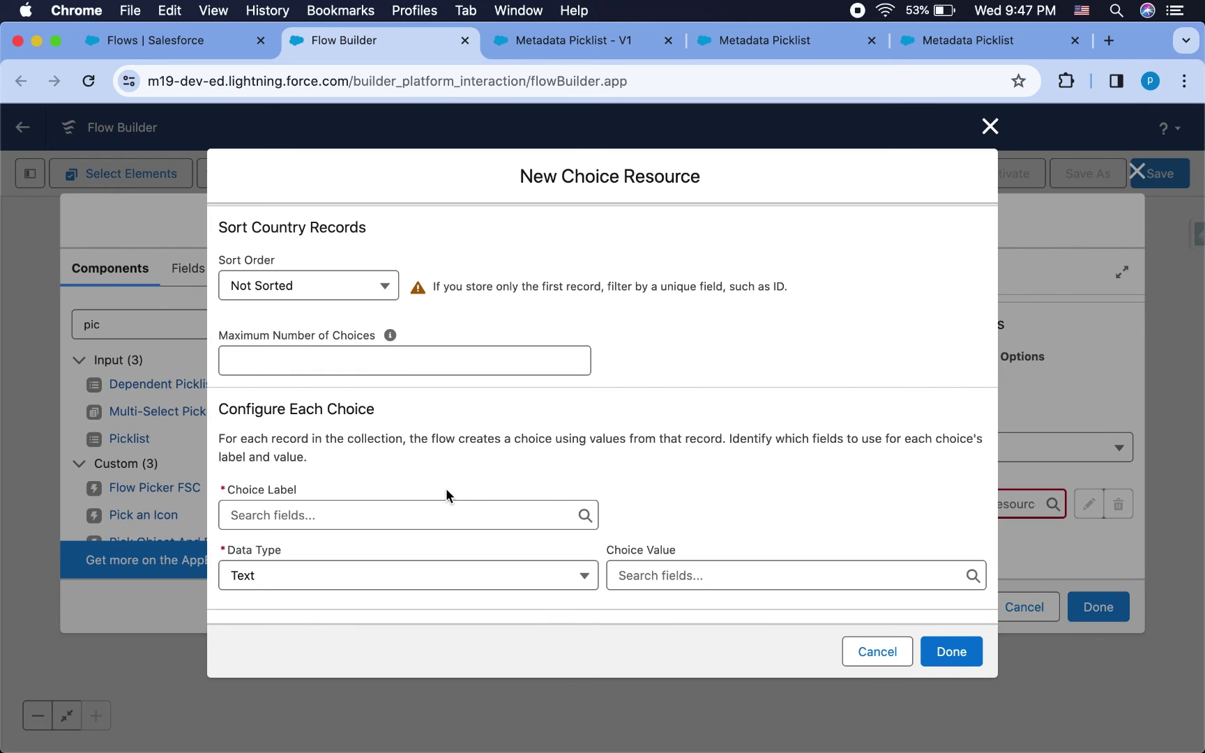
pyautogui.click(420, 515)
pyautogui.write('la')
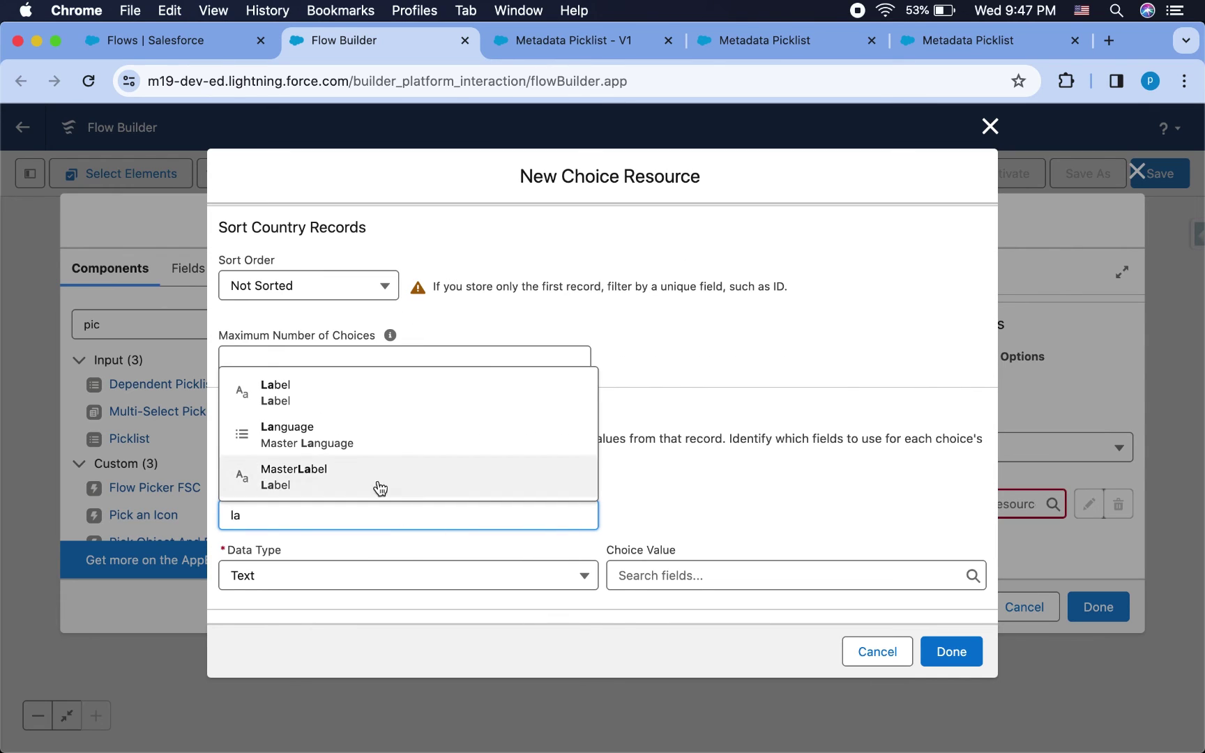
pyautogui.click(372, 401)
pyautogui.click(661, 577)
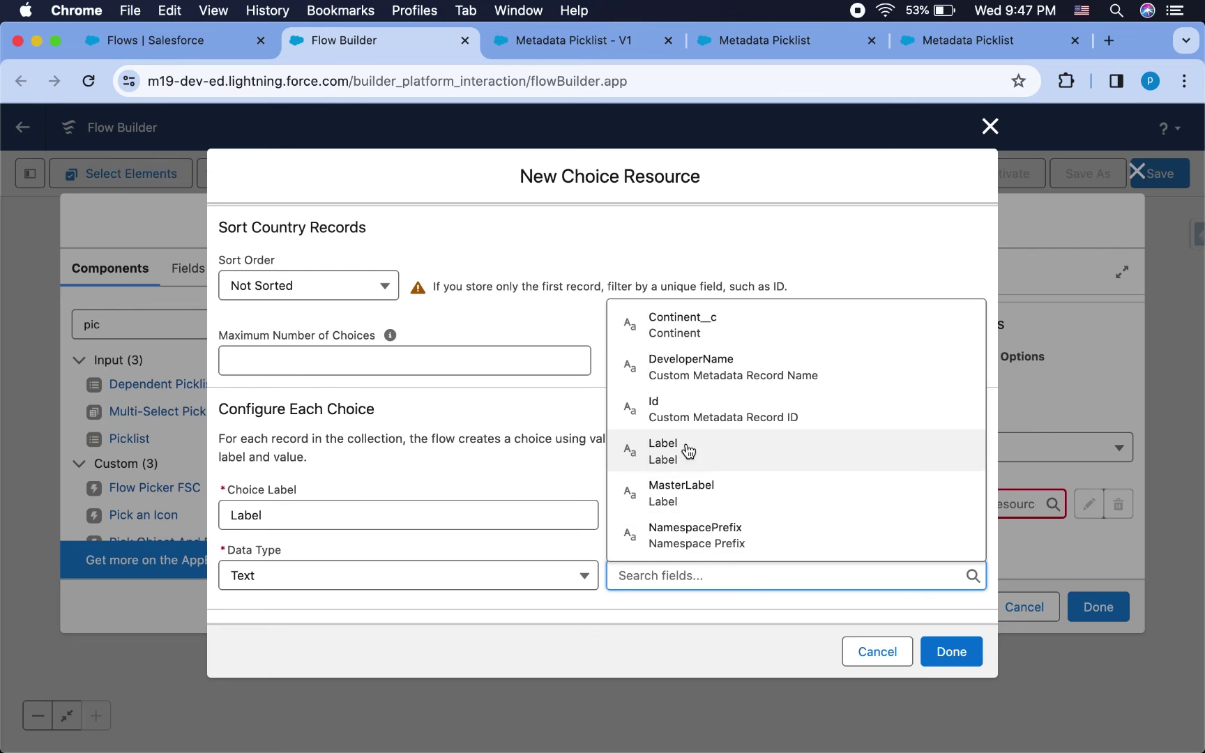
pyautogui.click(724, 417)
pyautogui.scroll(-3, 654, 550)
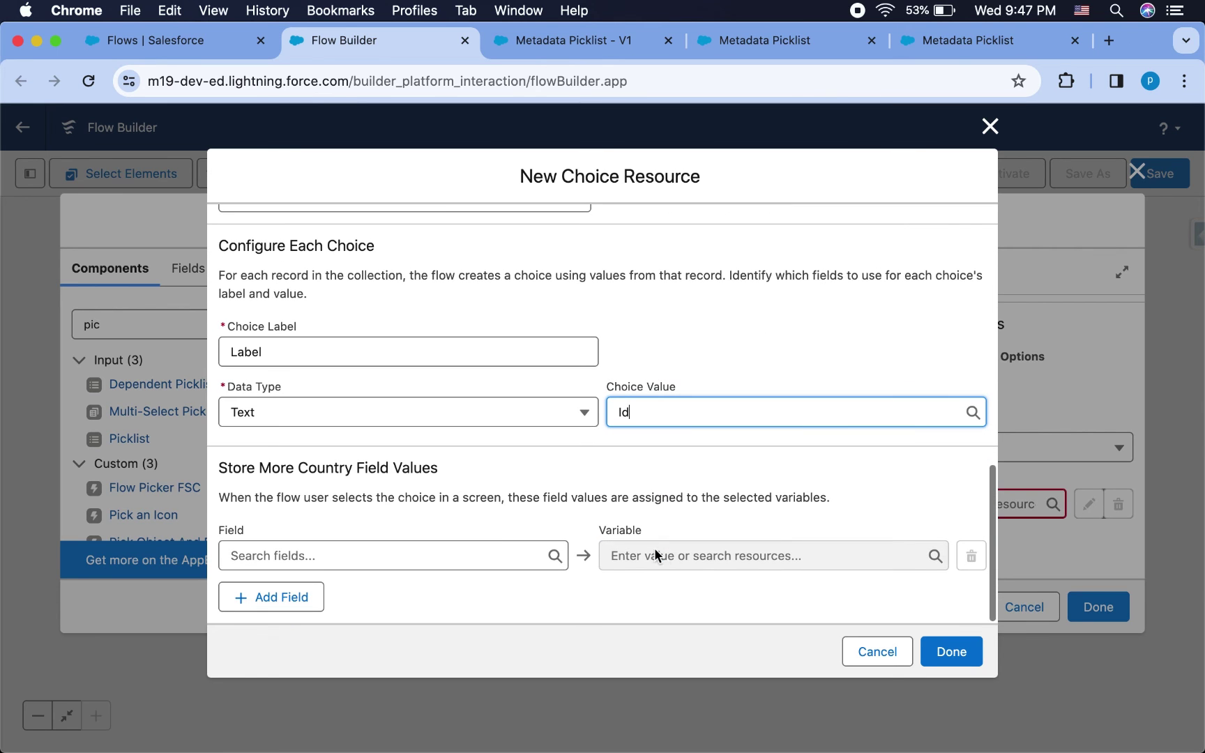
pyautogui.click(943, 652)
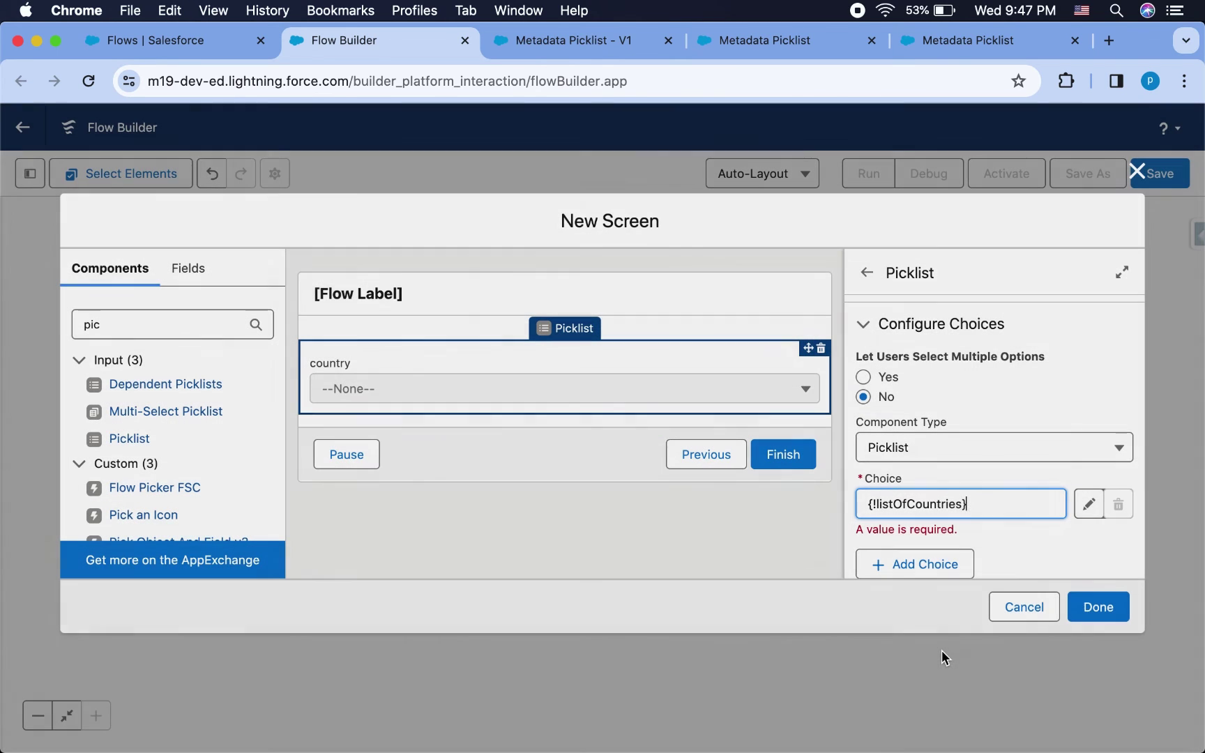
pyautogui.click(1092, 609)
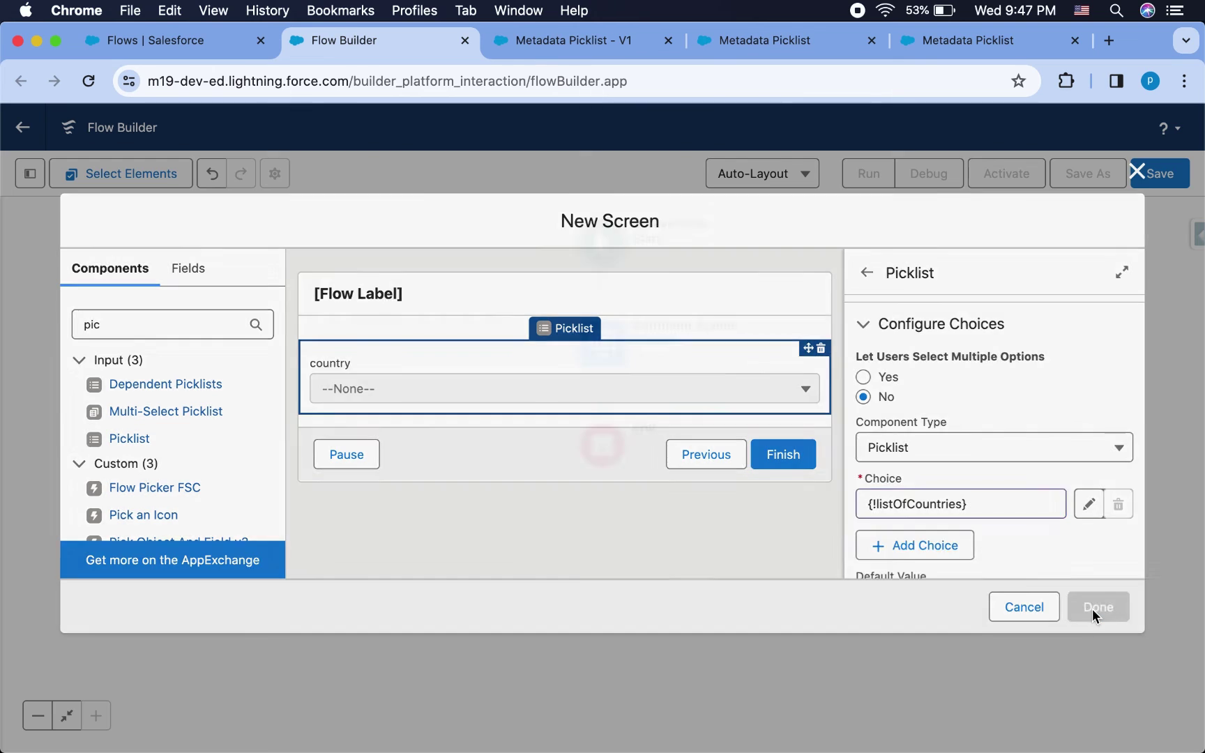
# Save the flow with the label 'Matadata picklist dependent' and an auto-filled API name.
pyautogui.click(1158, 183)
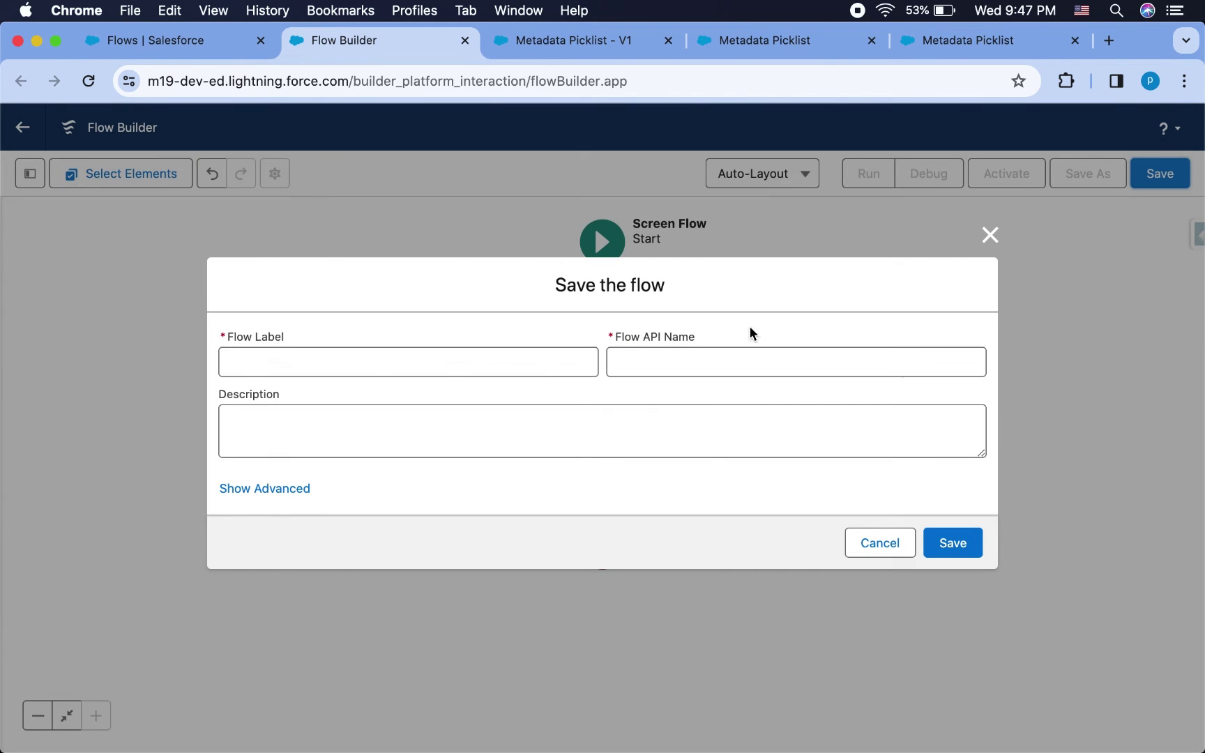
pyautogui.click(537, 367)
pyautogui.write('Matadata picklist dependent')
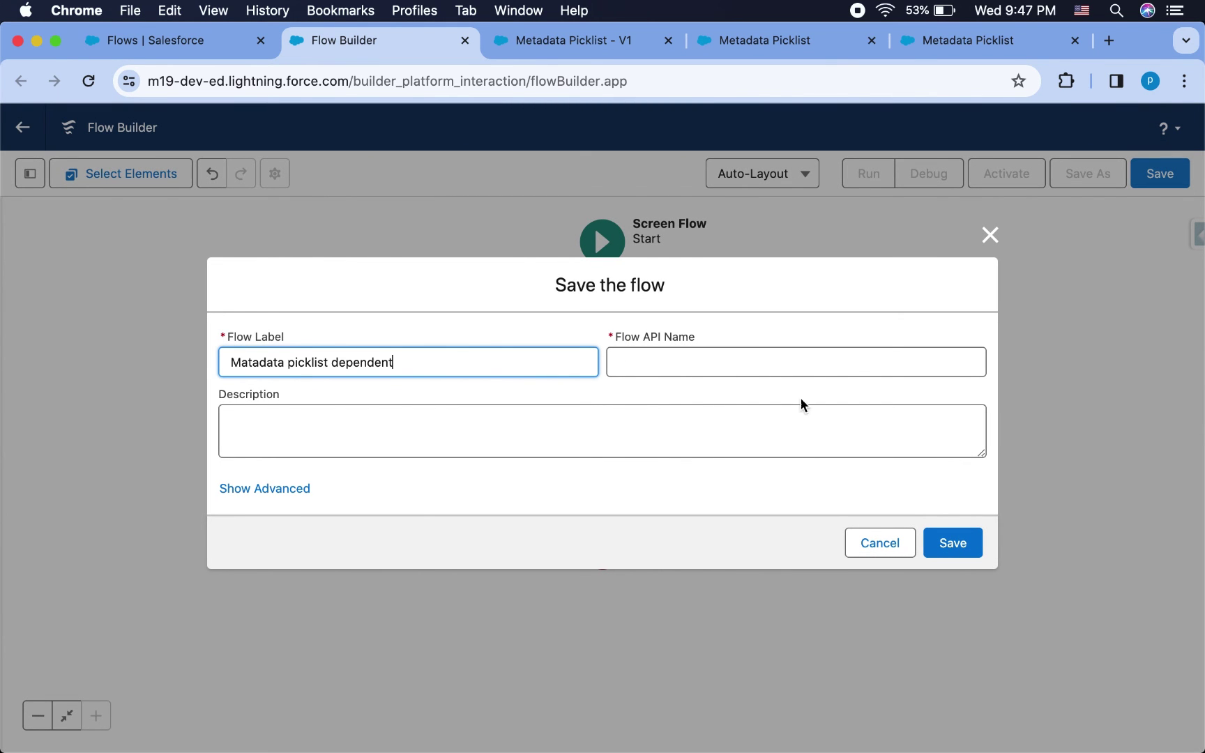
pyautogui.click(853, 346)
pyautogui.click(948, 543)
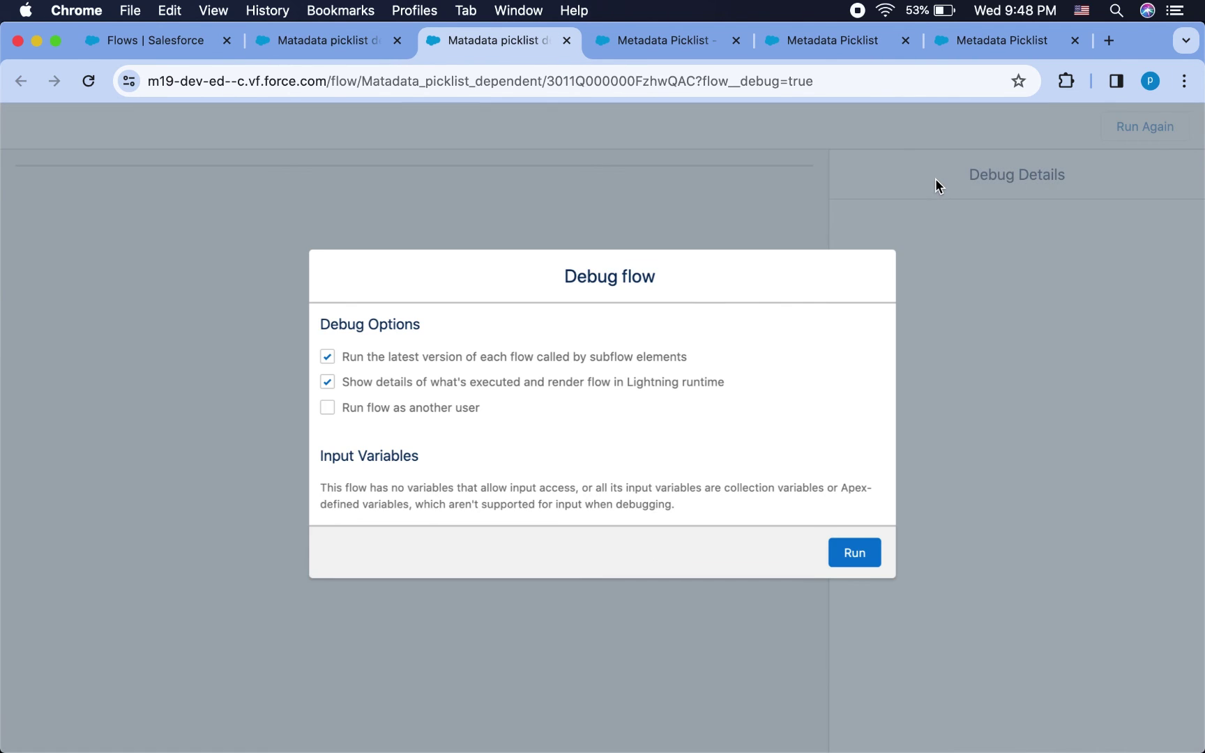
# Run the debug with Asia as continent and check that the country list offers Nepal and India.
pyautogui.click(852, 556)
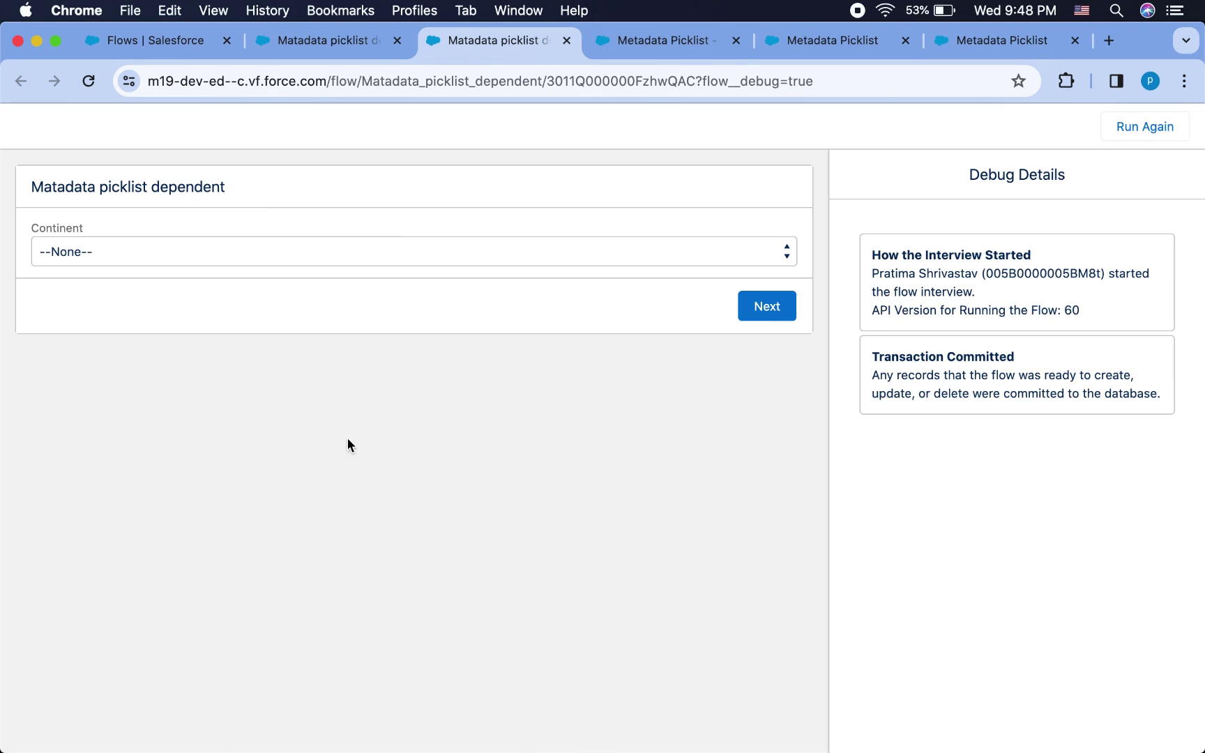
pyautogui.click(235, 253)
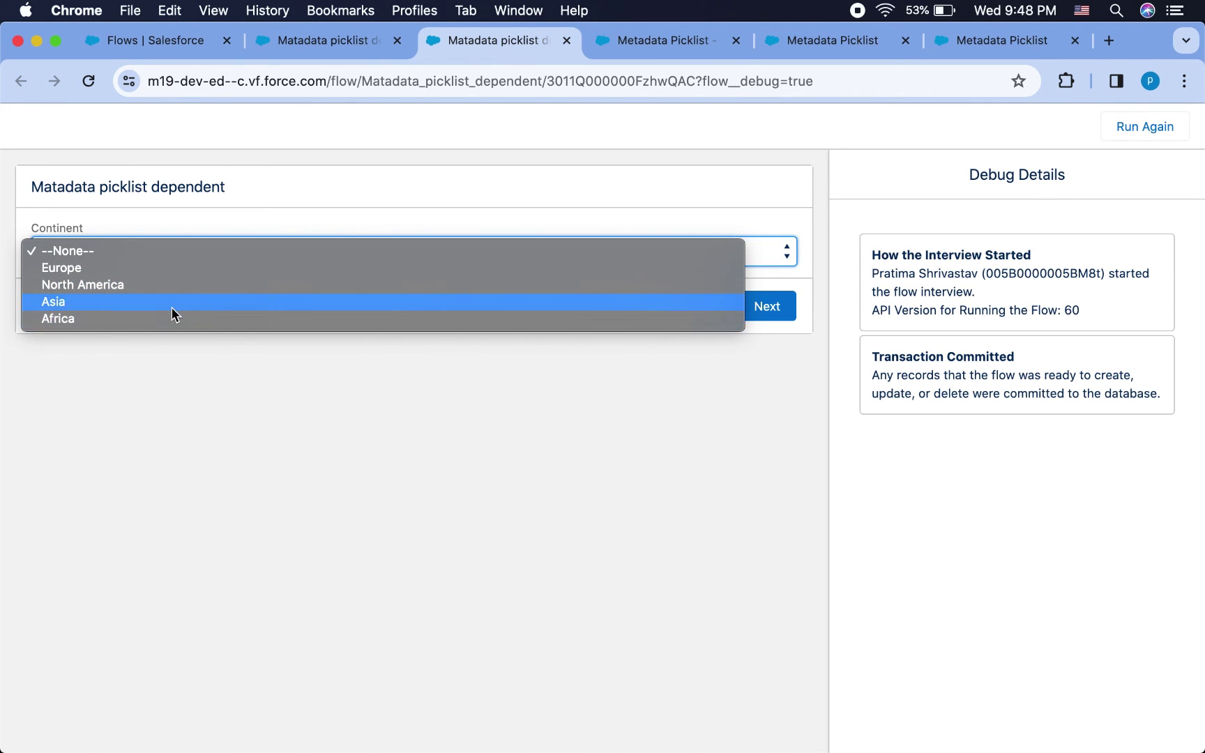
pyautogui.click(236, 304)
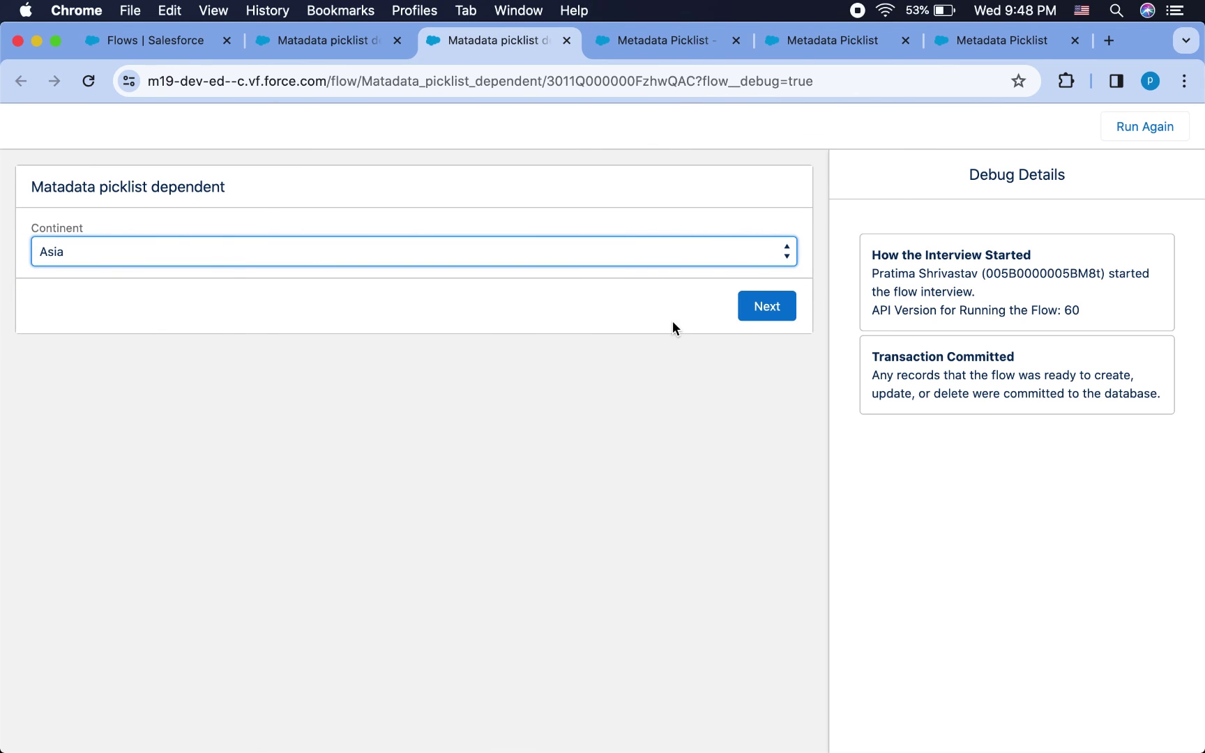
pyautogui.click(756, 307)
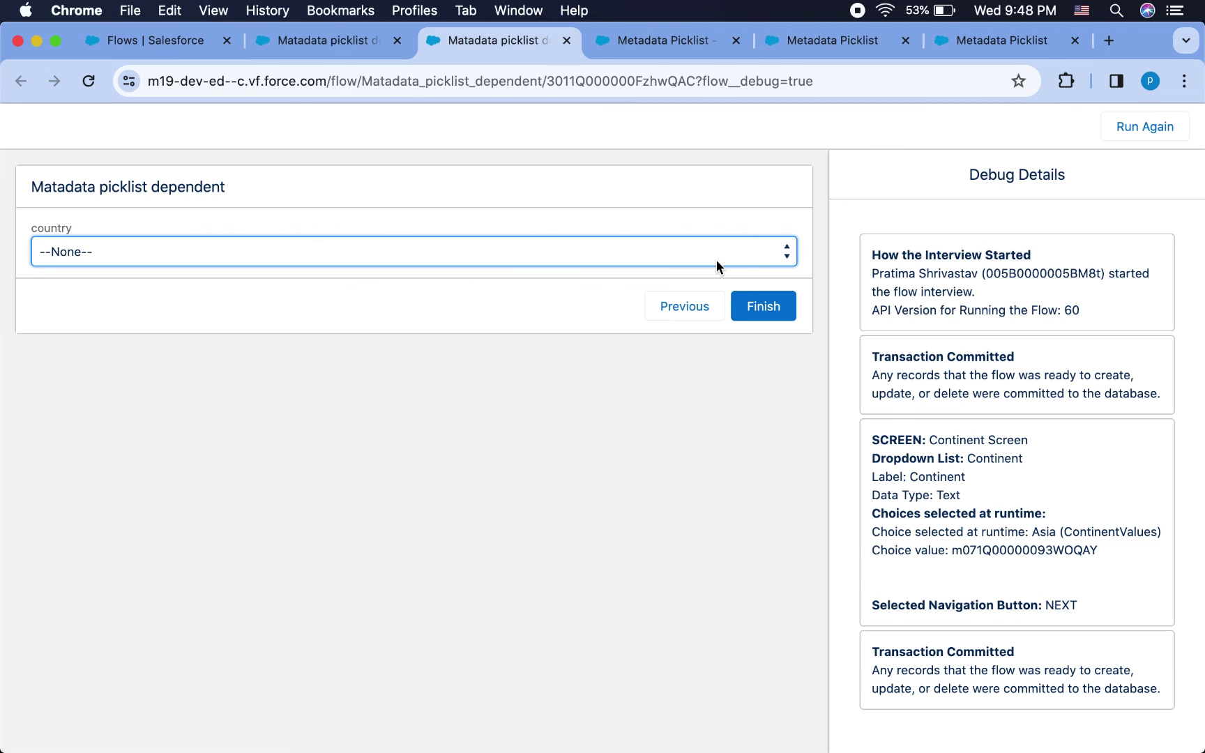
pyautogui.click(716, 266)
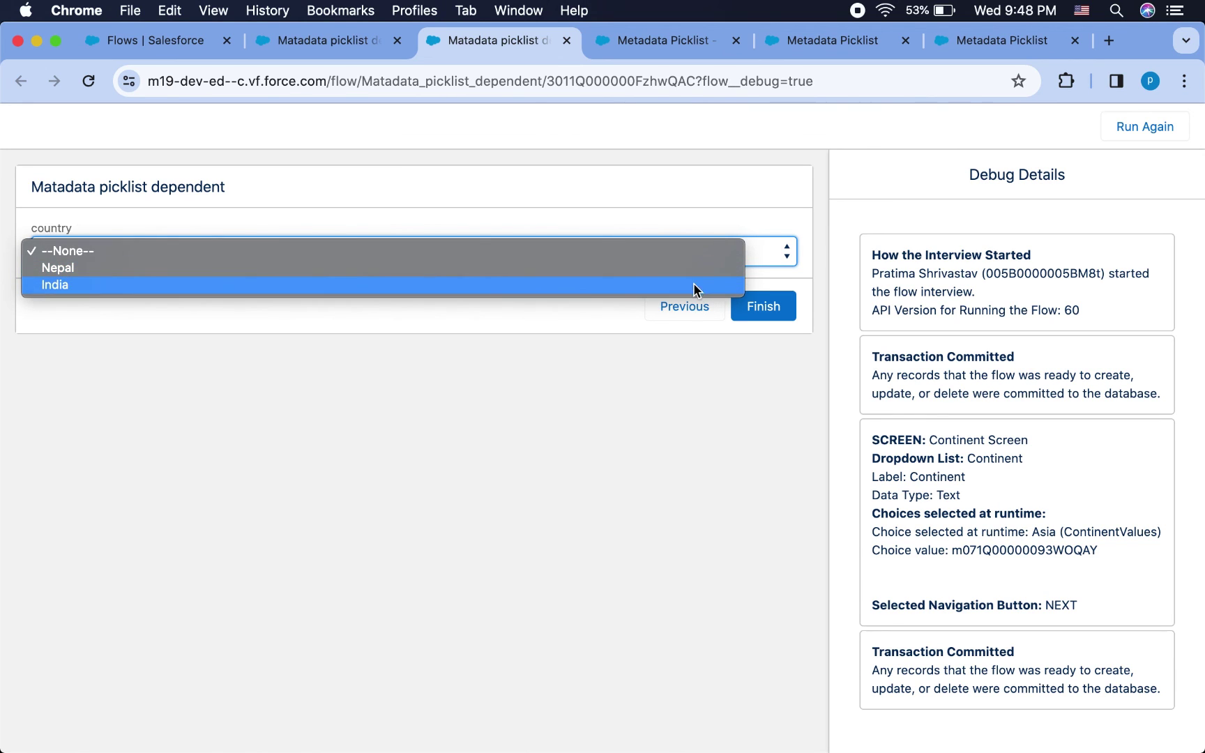
pyautogui.click(695, 351)
# Go back, choose Africa instead, and confirm the country list is empty.
pyautogui.click(686, 311)
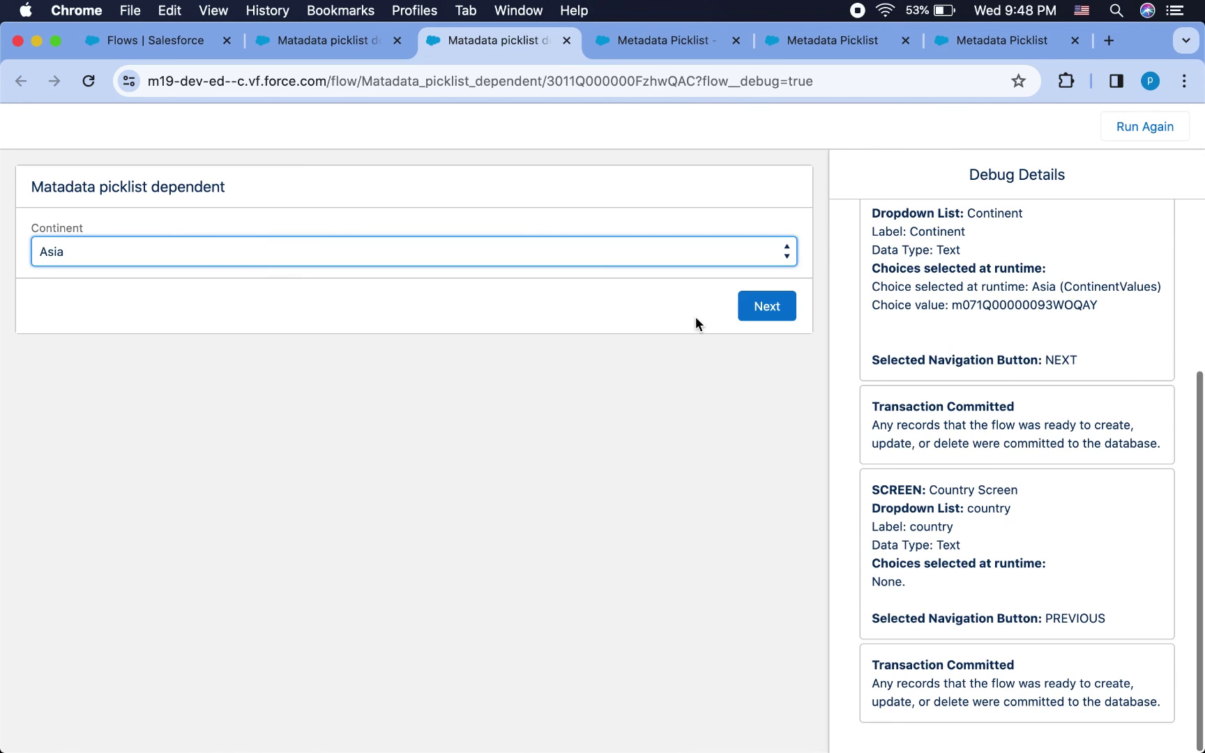
pyautogui.click(641, 254)
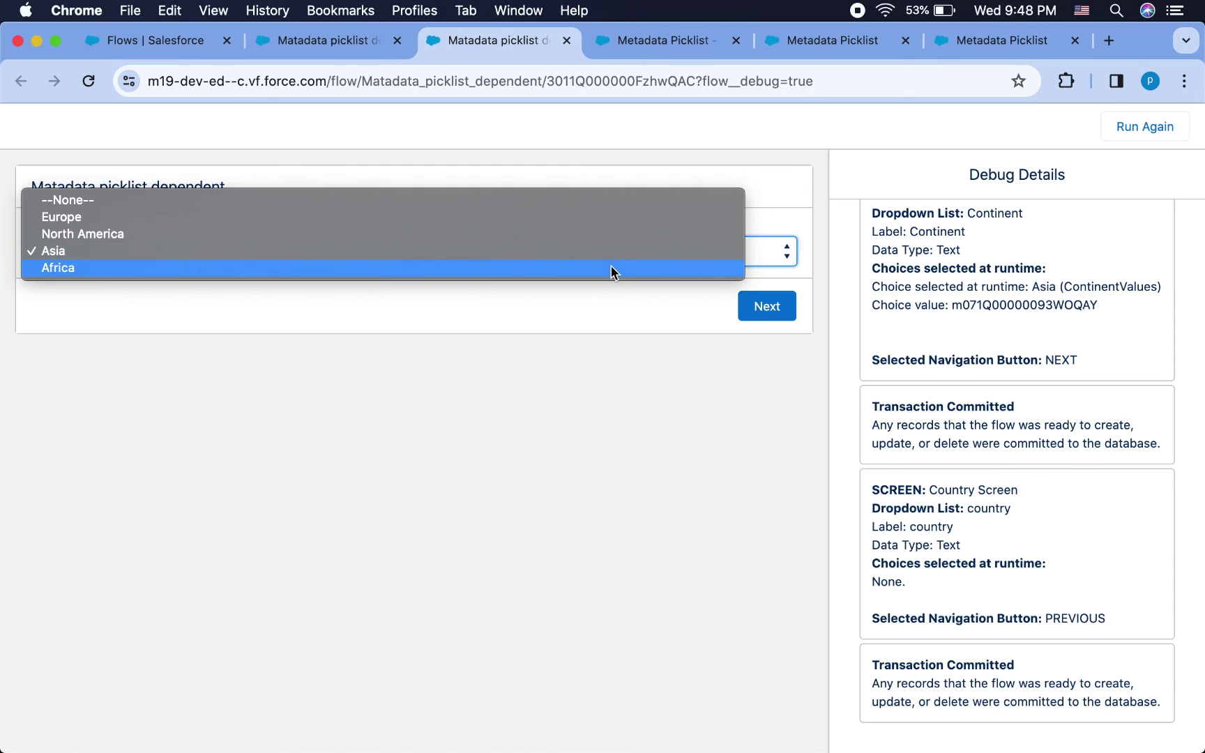
pyautogui.click(614, 268)
pyautogui.click(762, 307)
pyautogui.click(686, 254)
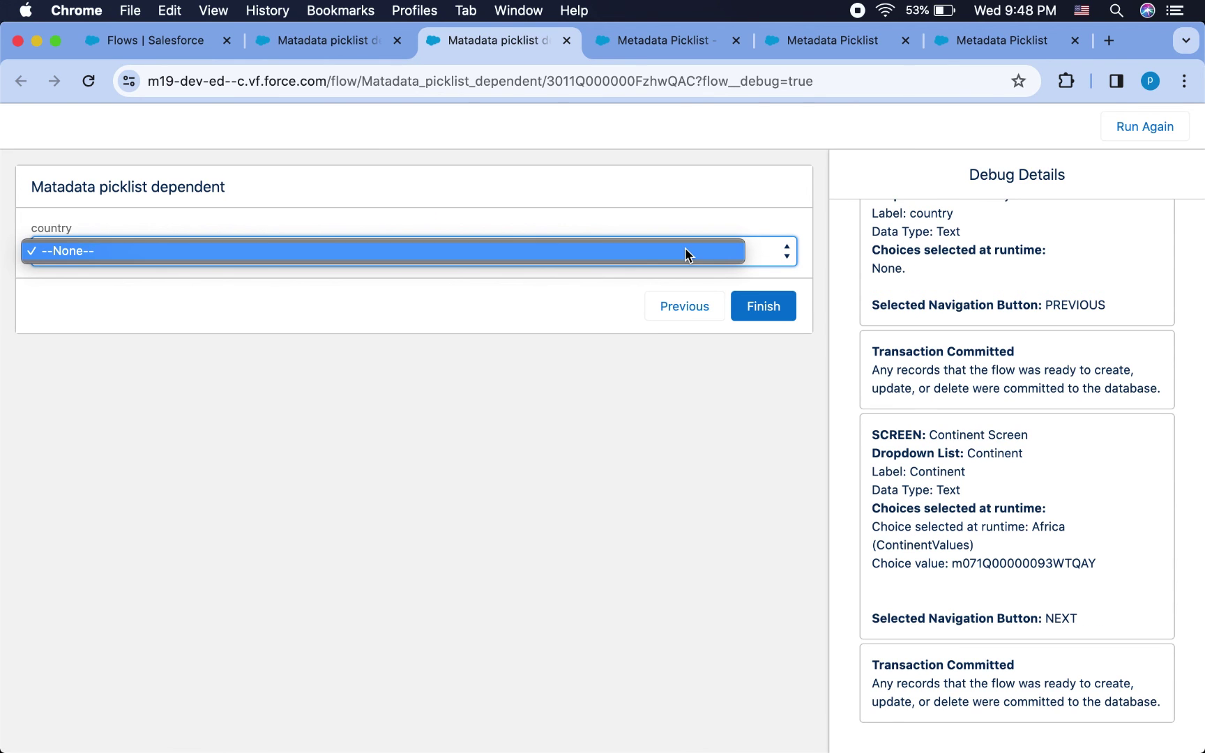
pyautogui.click(677, 311)
# Retry with North America, select USA as the country, and return to the Flows list.
pyautogui.click(681, 307)
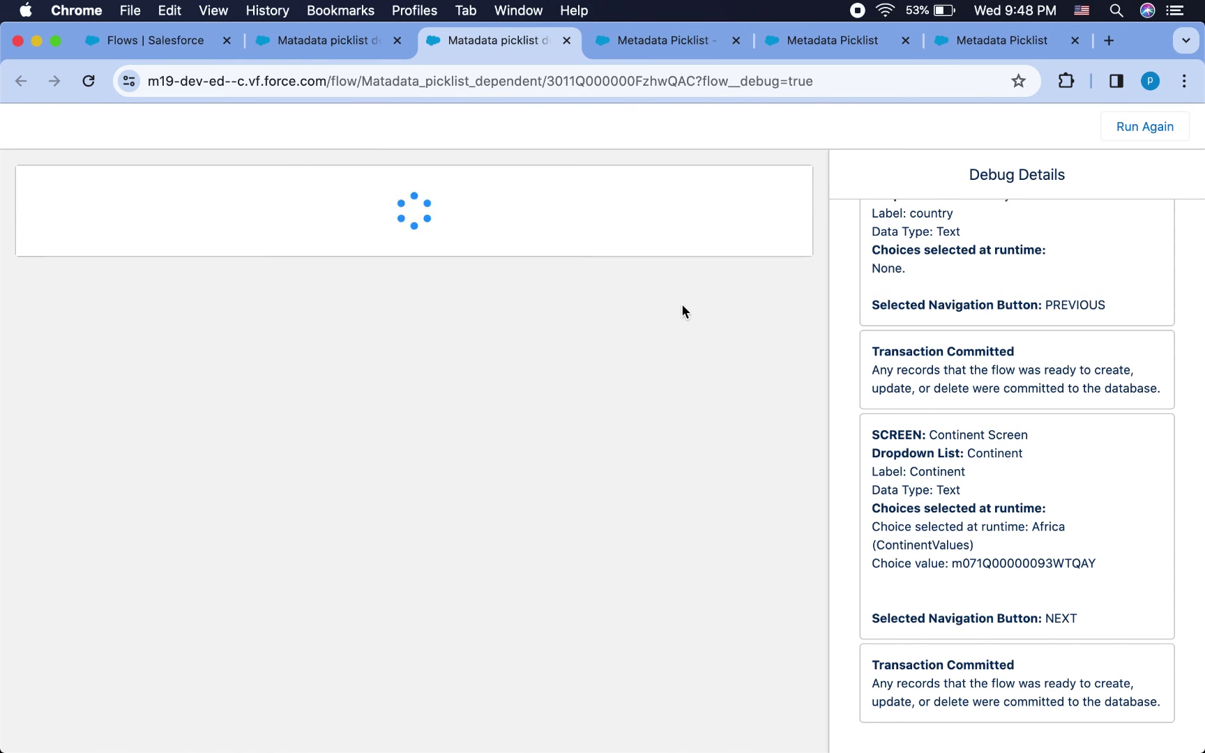
pyautogui.click(568, 252)
pyautogui.click(519, 219)
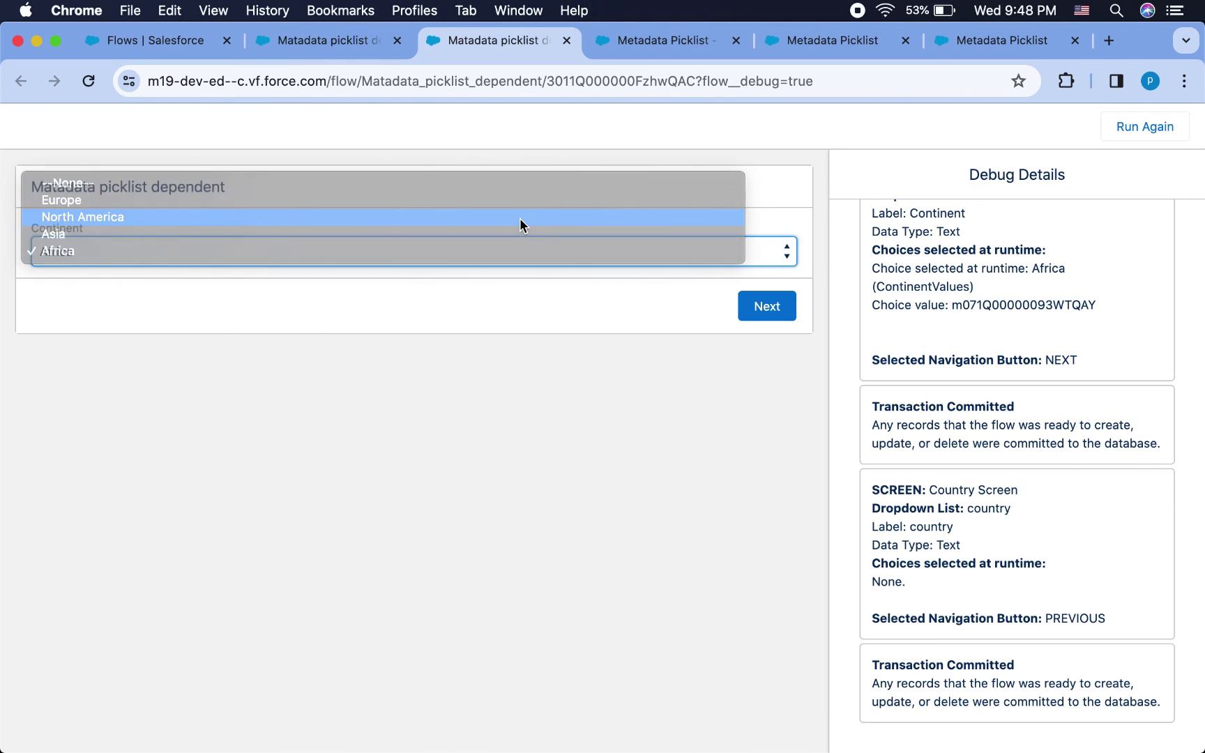
pyautogui.click(766, 311)
pyautogui.click(680, 254)
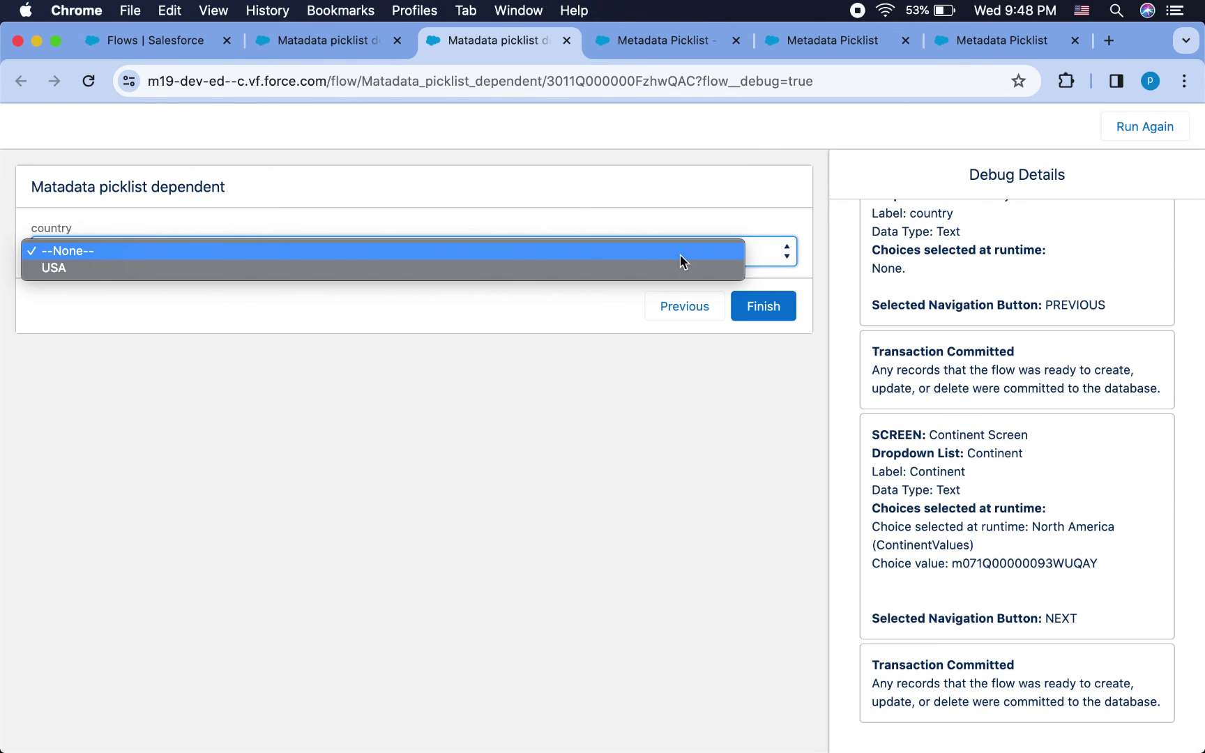
pyautogui.click(640, 286)
pyautogui.click(653, 260)
pyautogui.click(632, 268)
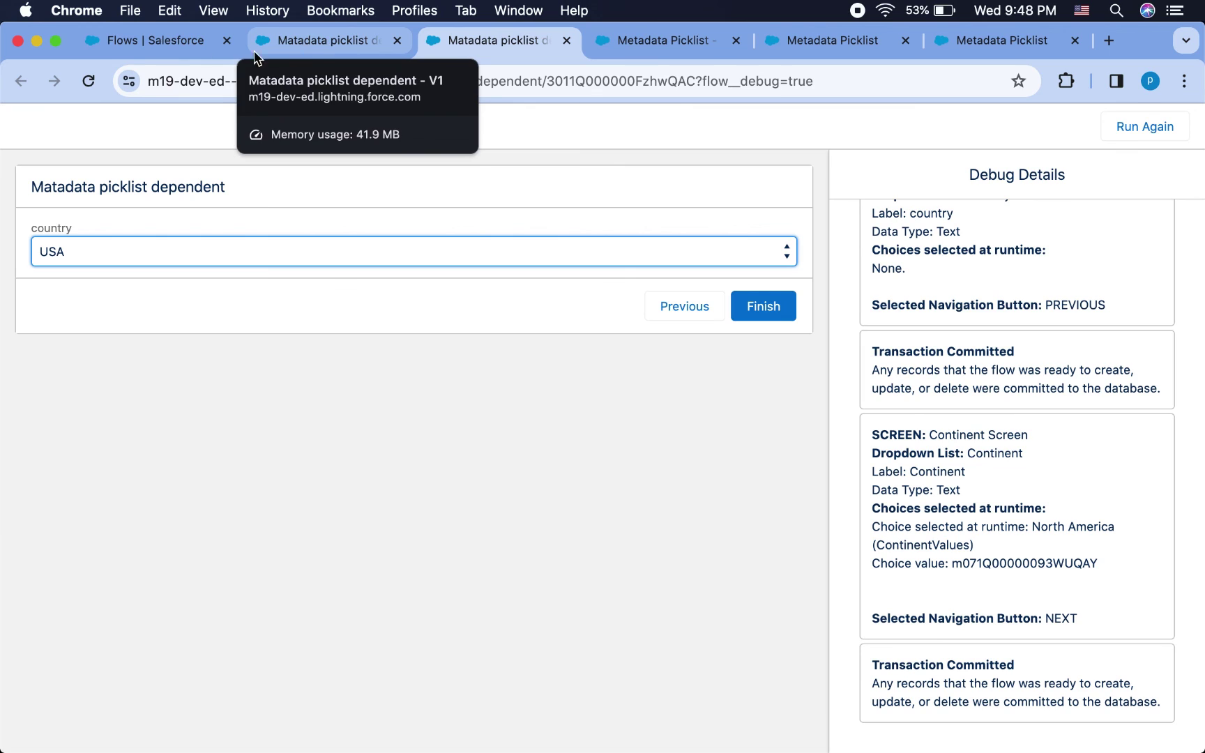
pyautogui.click(176, 40)
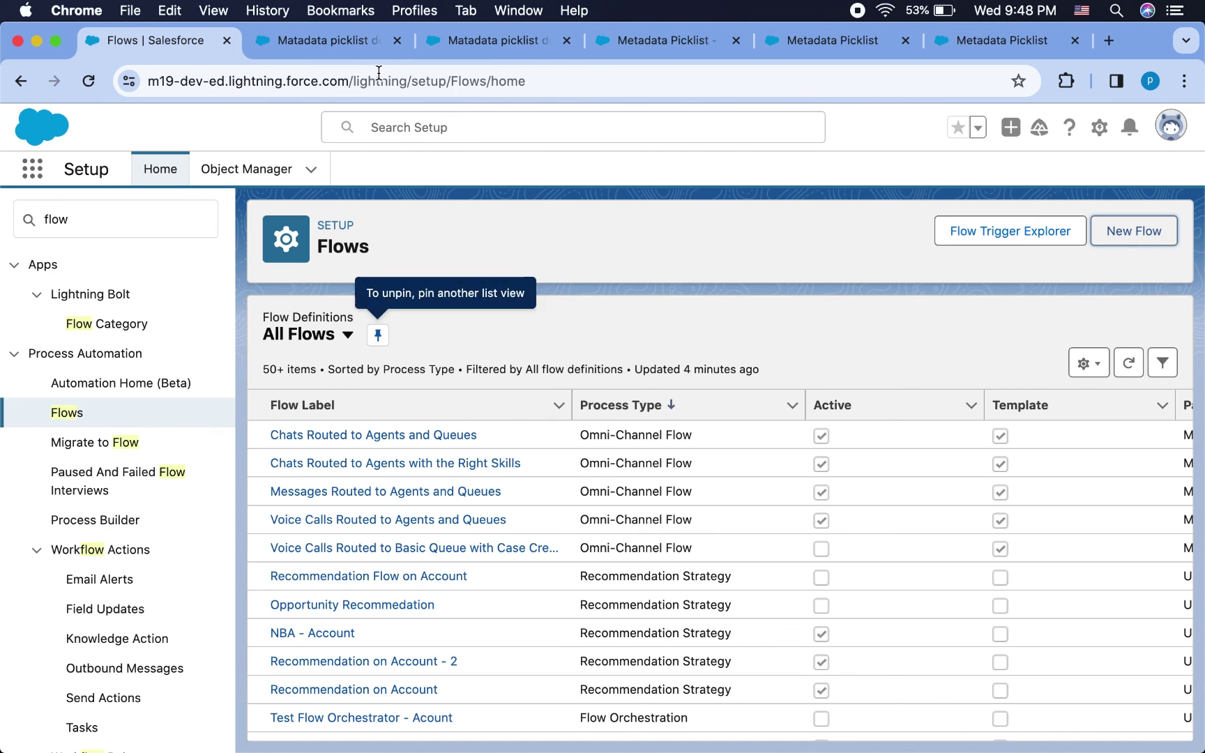